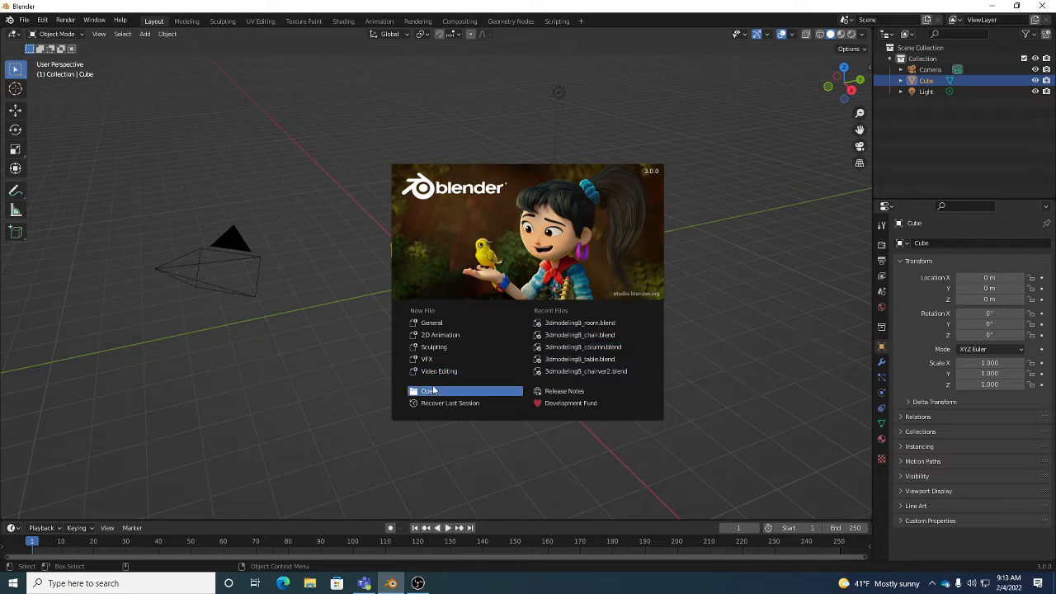
# Step: Open the recent file 3dmodelingB_room.blend and examine the vaulted room model
pyautogui.click(579, 324)
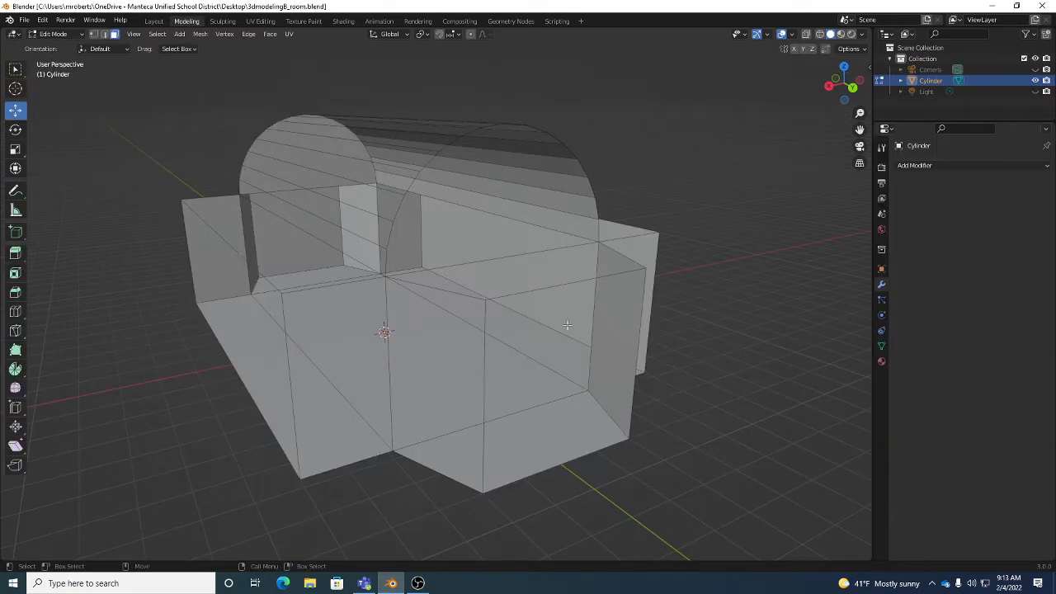
pyautogui.moveTo(567, 332); pyautogui.dragTo(559, 300, button='middle')
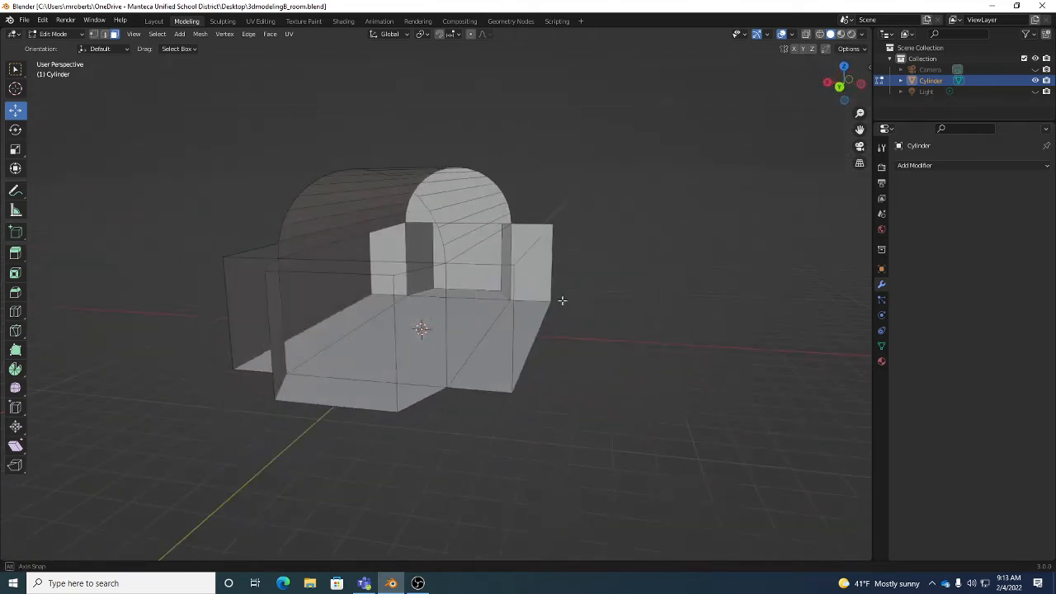
pyautogui.moveTo(464, 259); pyautogui.dragTo(663, 273, button='middle')
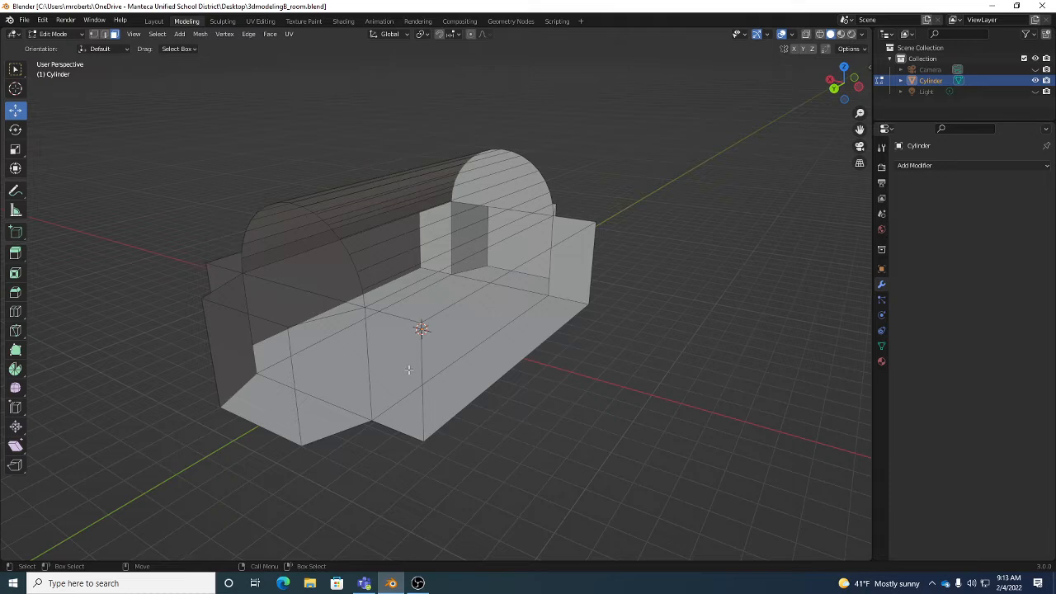
pyautogui.moveTo(513, 332); pyautogui.dragTo(499, 280, button='middle')
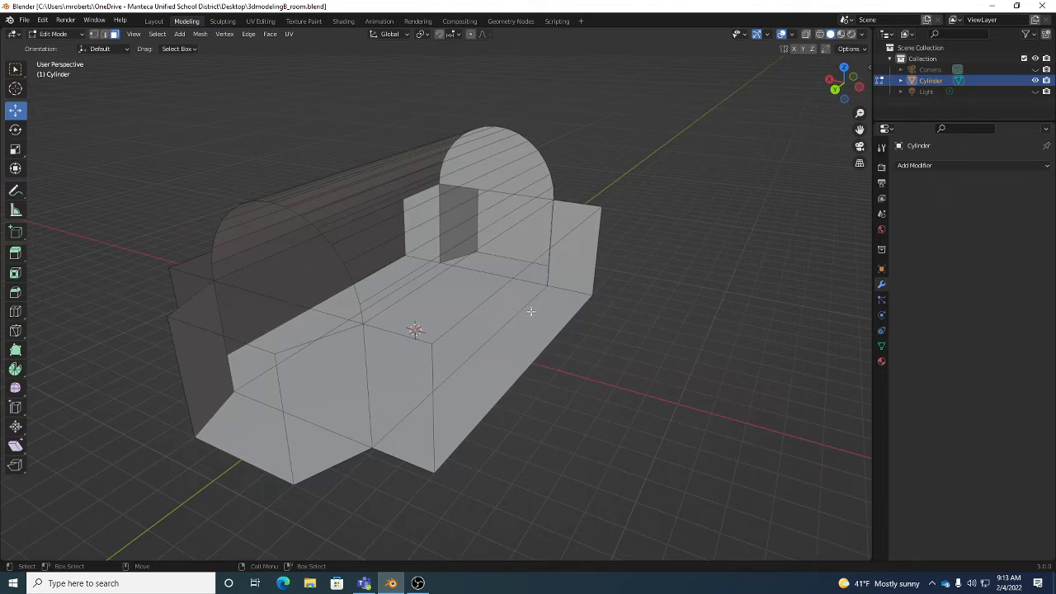
pyautogui.hotkey('alt', 'z')
pyautogui.moveTo(540, 338); pyautogui.dragTo(474, 153, button='middle')
# Step: Select all of the room's faces in Edit Mode with face selection active
pyautogui.click(156, 34)
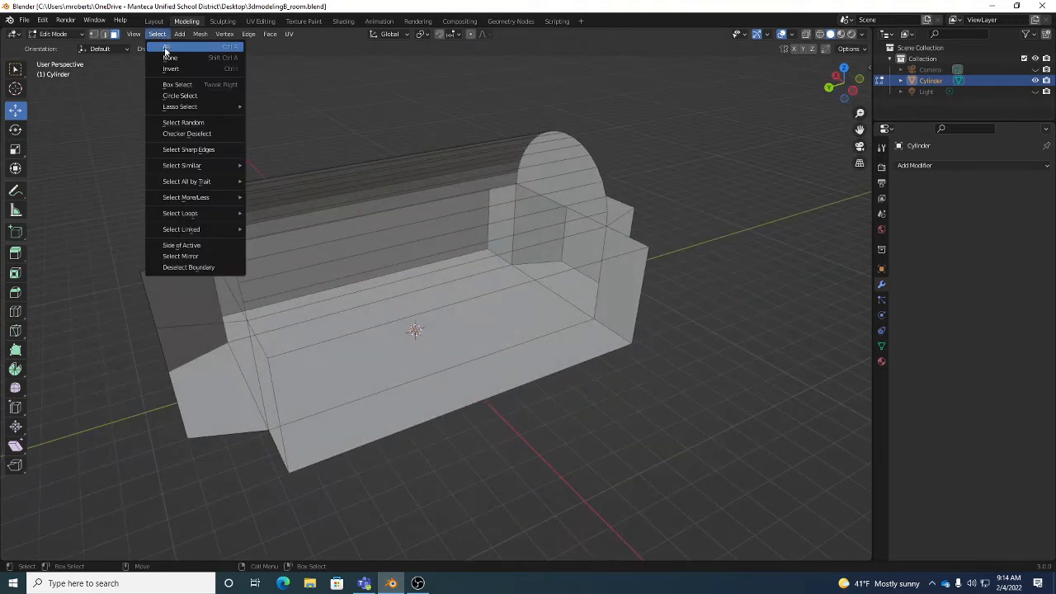
pyautogui.click(170, 47)
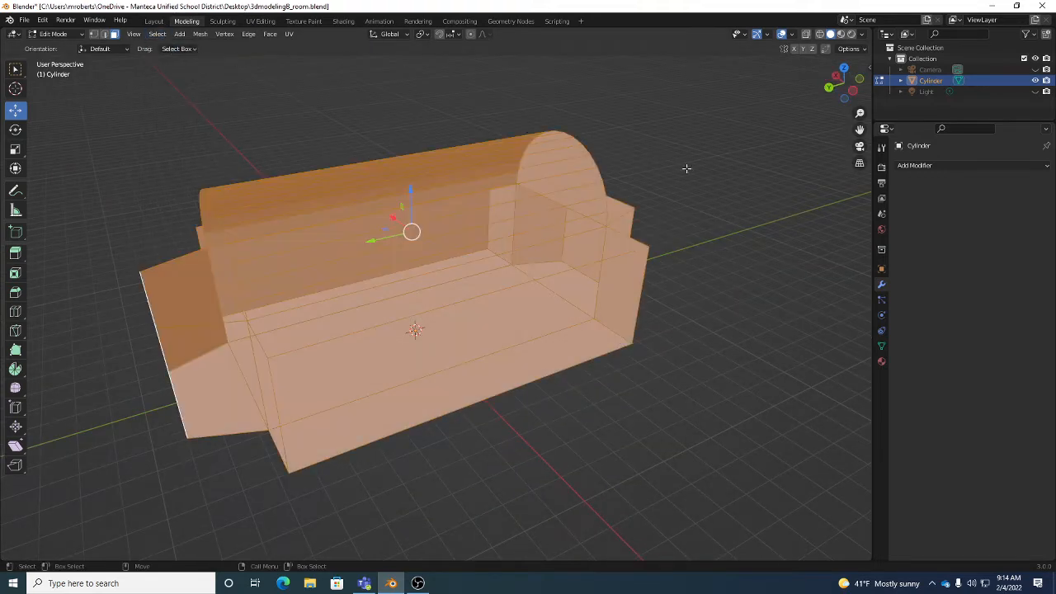
pyautogui.click(157, 34)
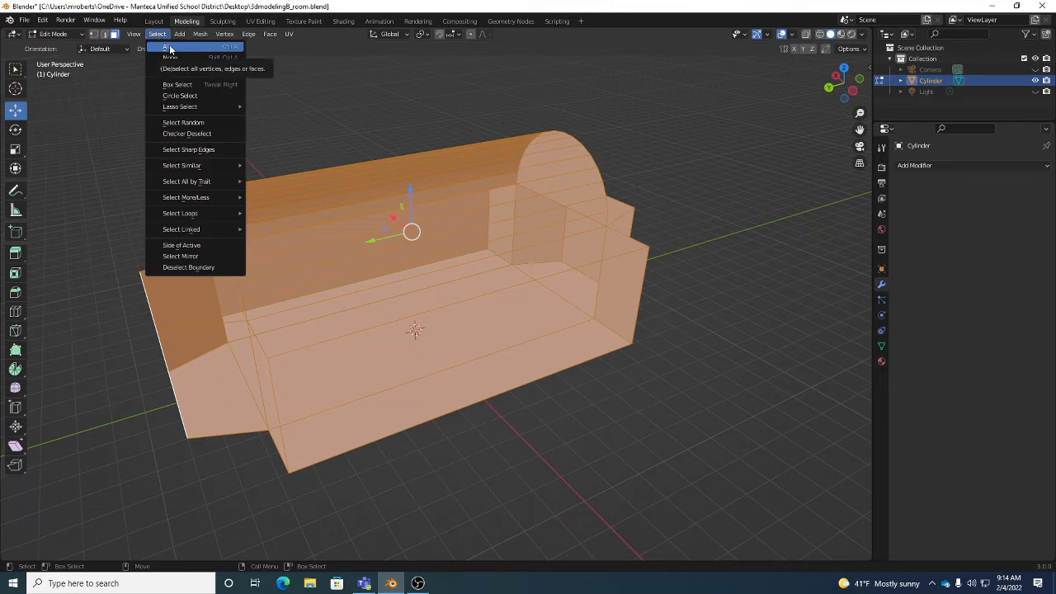
pyautogui.click(171, 50)
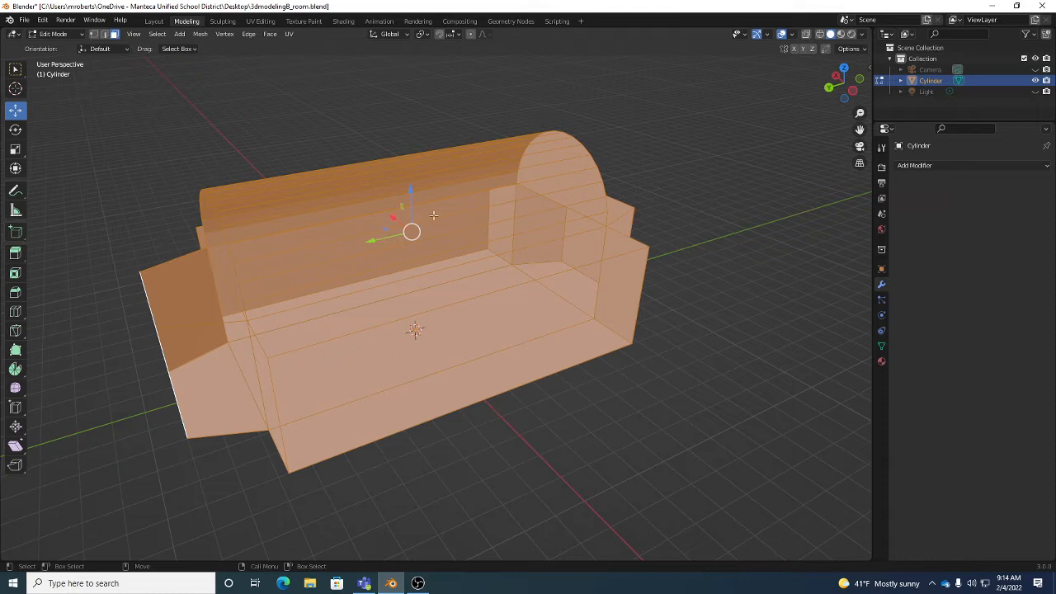
pyautogui.click(54, 34)
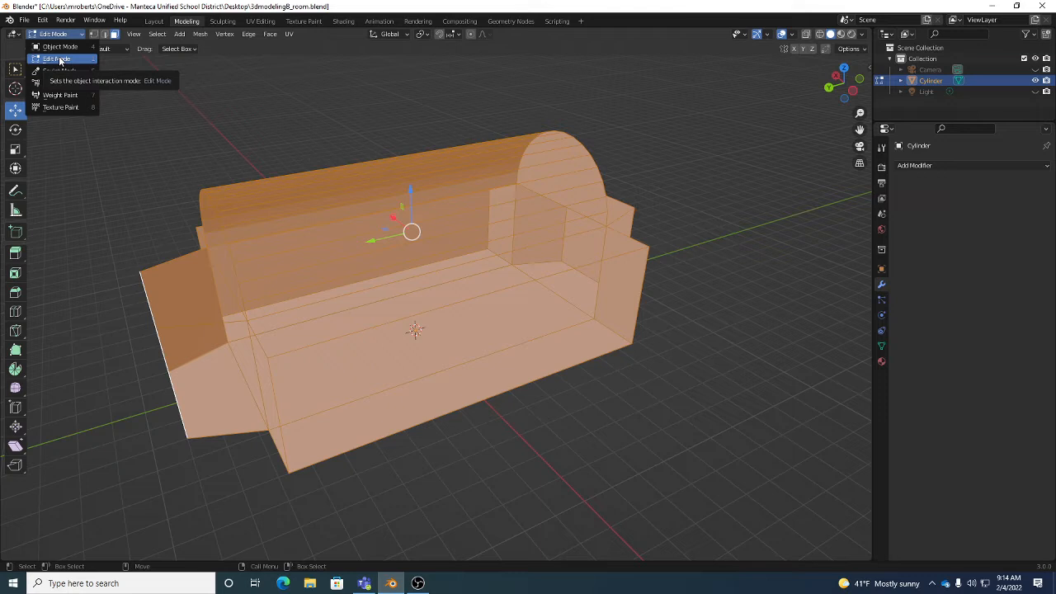
pyautogui.click(59, 59)
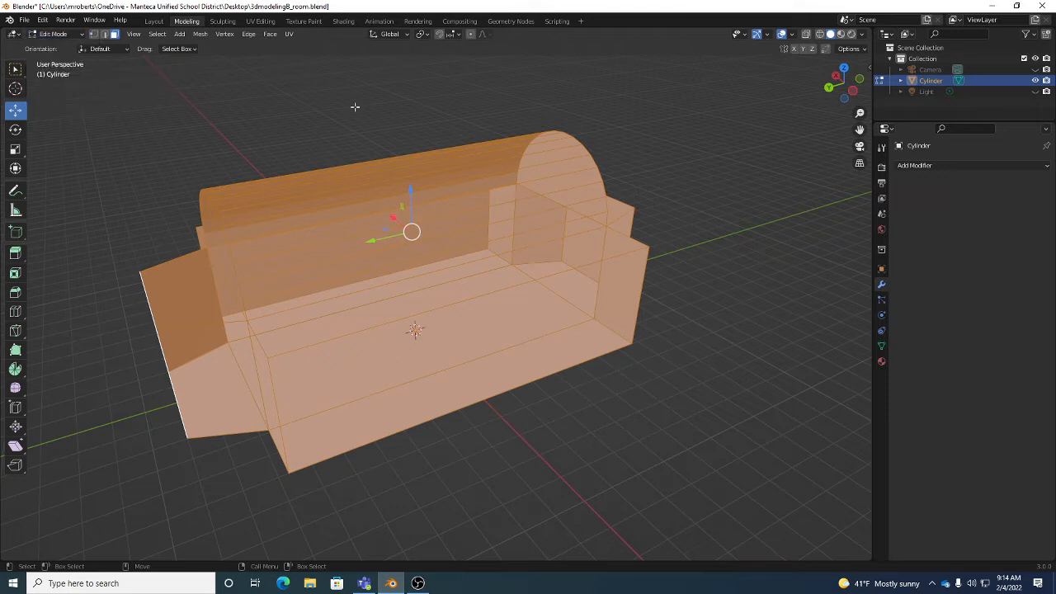
pyautogui.click(114, 34)
pyautogui.click(157, 33)
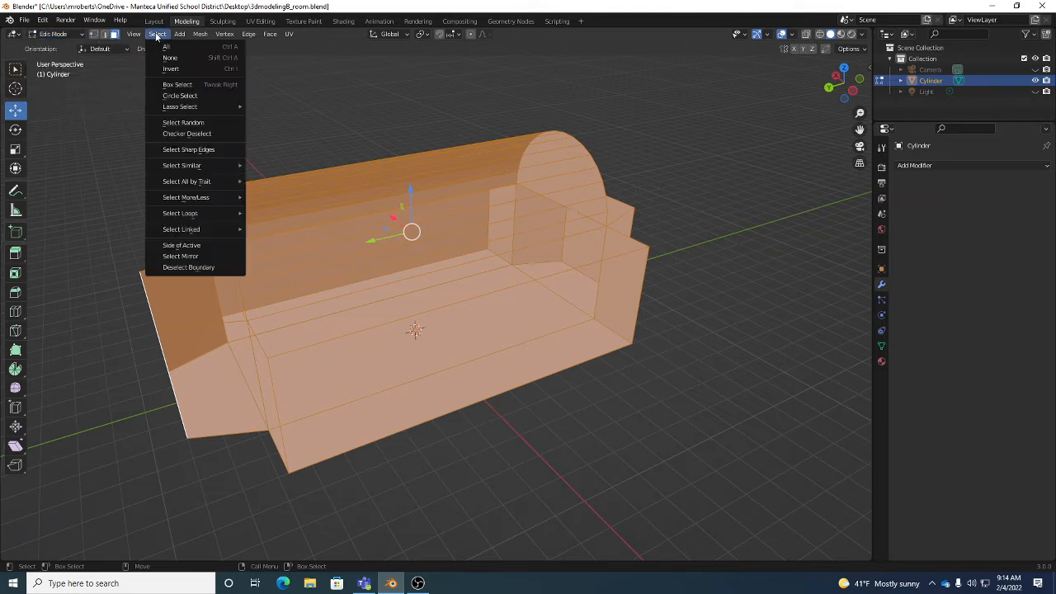
pyautogui.click(164, 48)
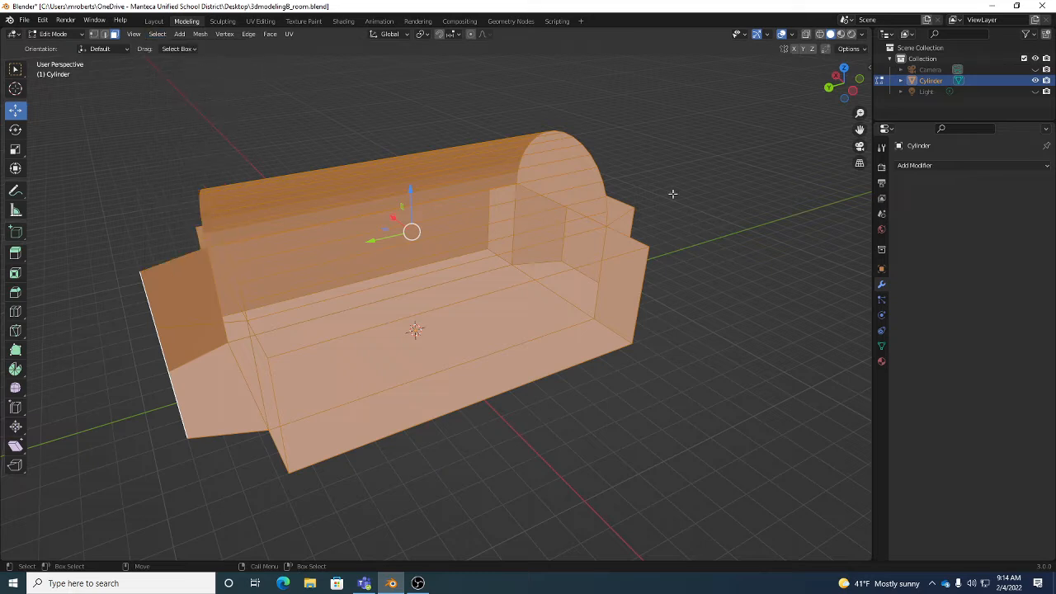
# Step: Try to subdivide all the selected faces of the room and clear the selection to inspect the mesh
pyautogui.rightClick(745, 182)
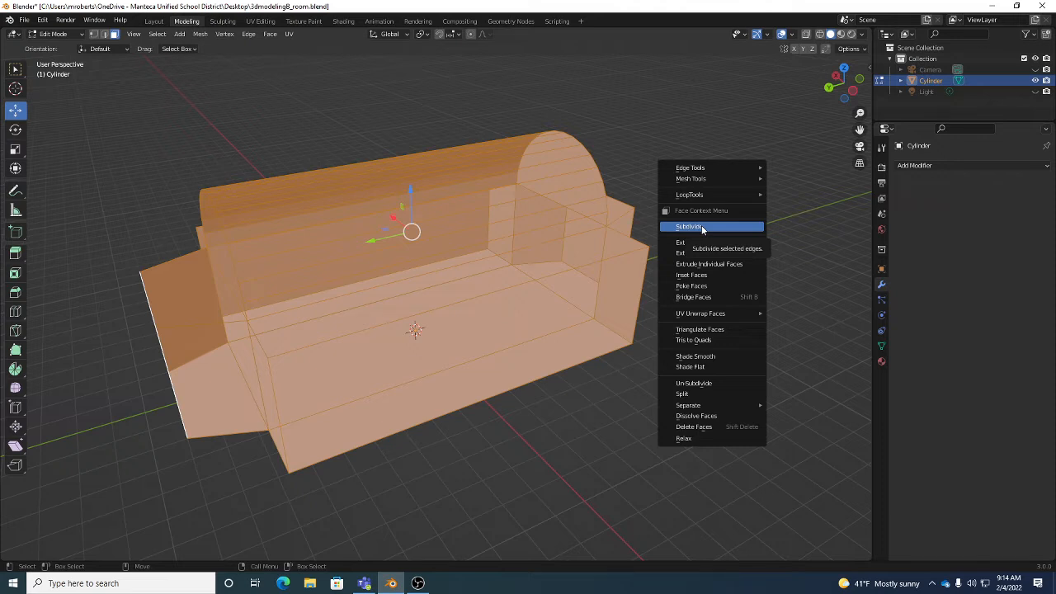
pyautogui.click(702, 225)
pyautogui.moveTo(435, 394); pyautogui.dragTo(673, 304, button='middle')
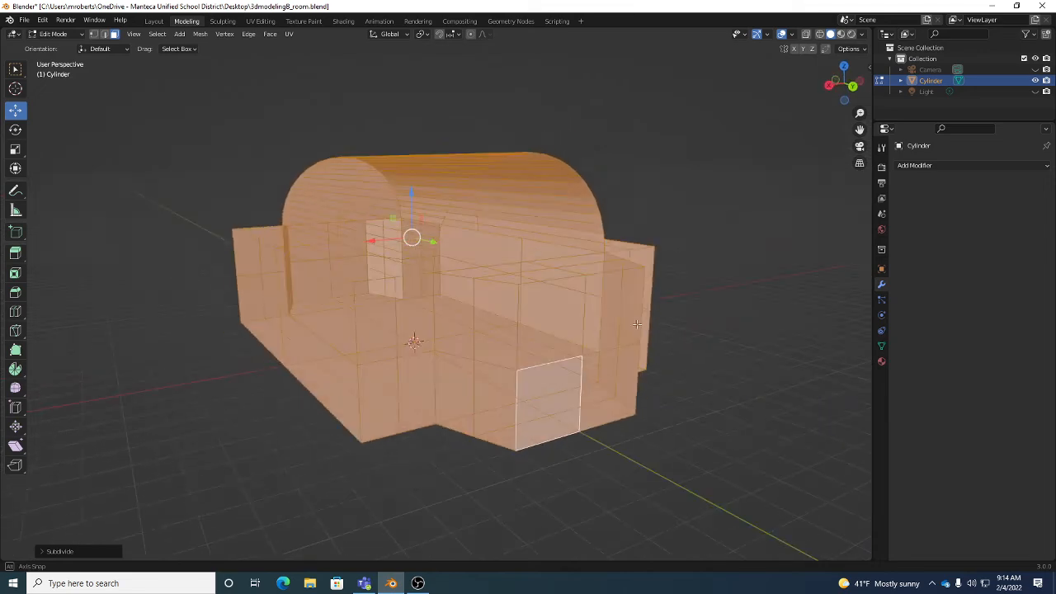
pyautogui.click(741, 264)
pyautogui.keyDown('alt'); pyautogui.moveTo(741, 264); pyautogui.dragTo(630, 272); pyautogui.keyUp('alt')
pyautogui.scroll(5, 629, 271)
pyautogui.keyDown('alt'); pyautogui.moveTo(511, 260); pyautogui.dragTo(533, 250); pyautogui.keyUp('alt')
pyautogui.scroll(-4, 540, 223)
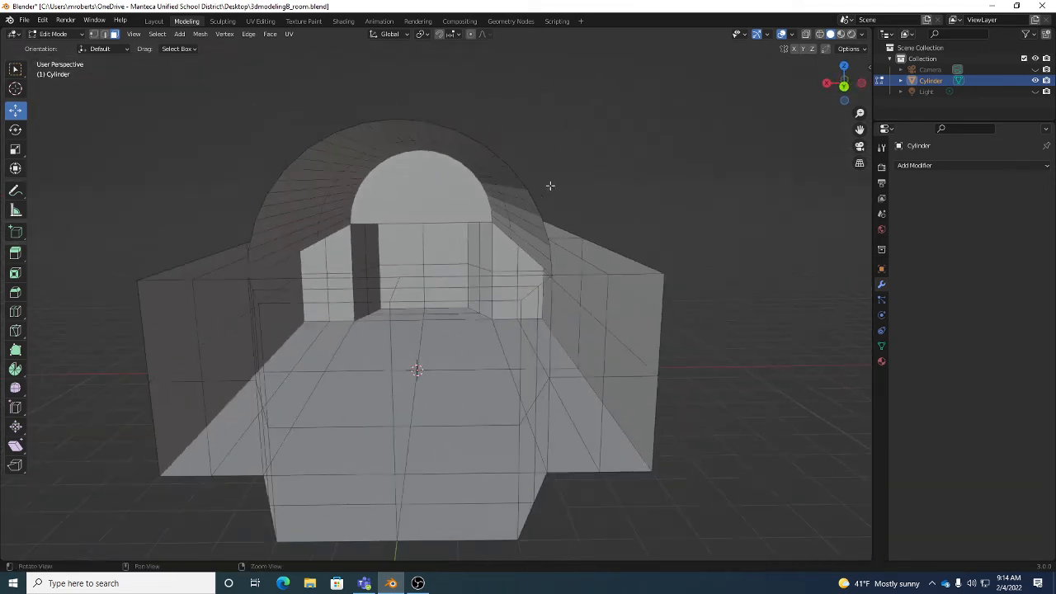
# Step: Undo the subdivision of the whole room
pyautogui.moveTo(550, 186)
pyautogui.keyDown('alt'); pyautogui.mouseDown()
pyautogui.moveTo(610, 184)
pyautogui.moveTo(495, 134)
pyautogui.moveTo(483, 94)
pyautogui.moveTo(533, 141)
pyautogui.moveTo(508, 161)
pyautogui.moveTo(502, 146)
pyautogui.moveTo(540, 160)
pyautogui.moveTo(572, 154)
pyautogui.moveTo(533, 151)
pyautogui.moveTo(536, 194)
pyautogui.moveTo(550, 203)
pyautogui.mouseUp(); pyautogui.keyUp('alt')
pyautogui.press('a')
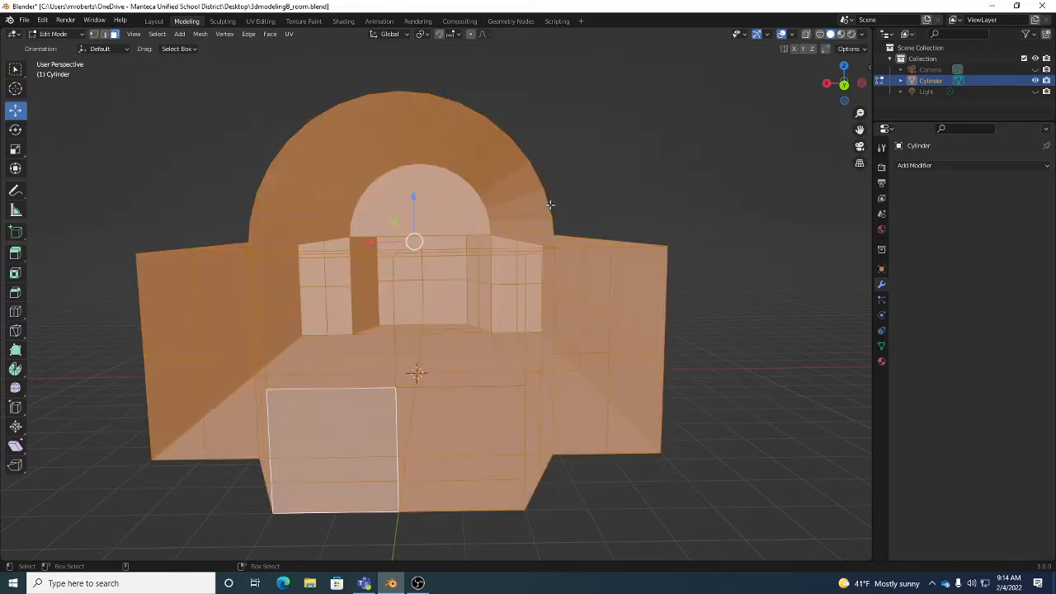
pyautogui.hotkey('ctrl', 'z')
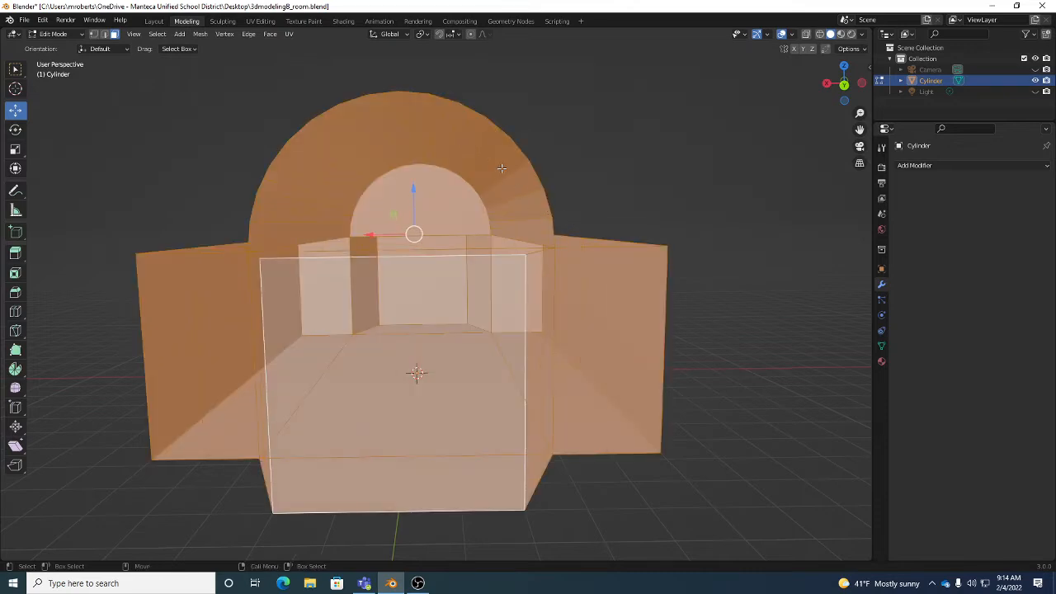
# Step: Switch to the selection tool inside the room and loop-select the wall faces across the end alcove's vertical corner edge
pyautogui.keyDown('alt'); pyautogui.moveTo(501, 168); pyautogui.dragTo(536, 270, button='middle'); pyautogui.keyUp('alt')
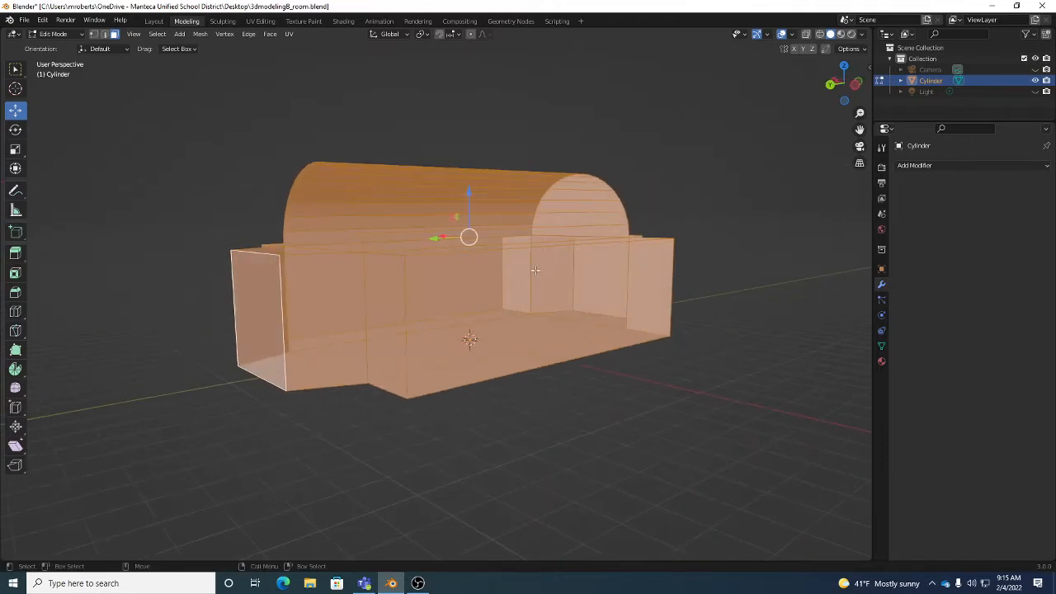
pyautogui.scroll(10, 557, 276)
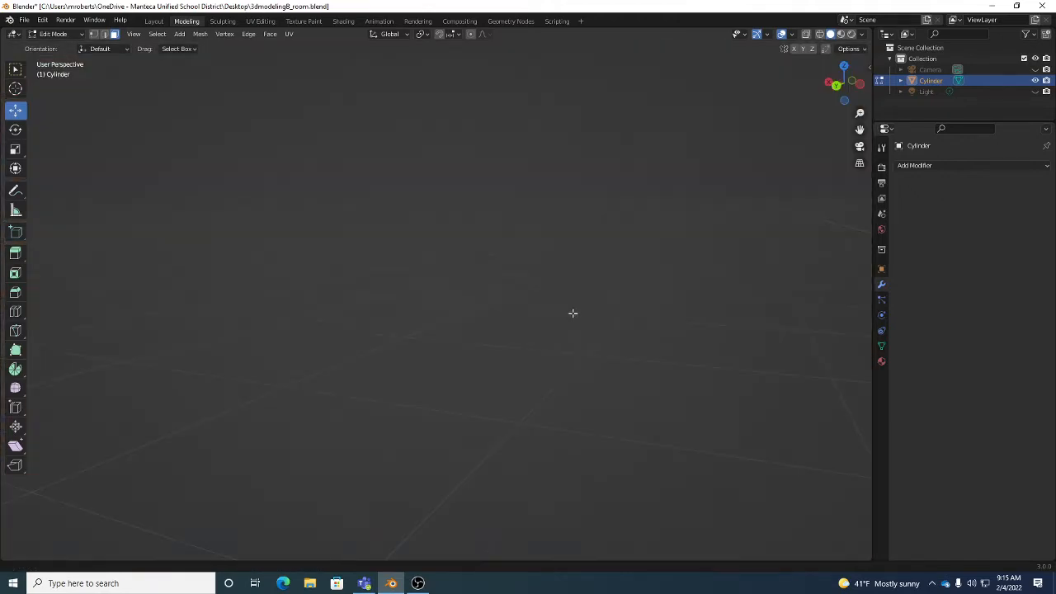
pyautogui.scroll(1, 546, 309)
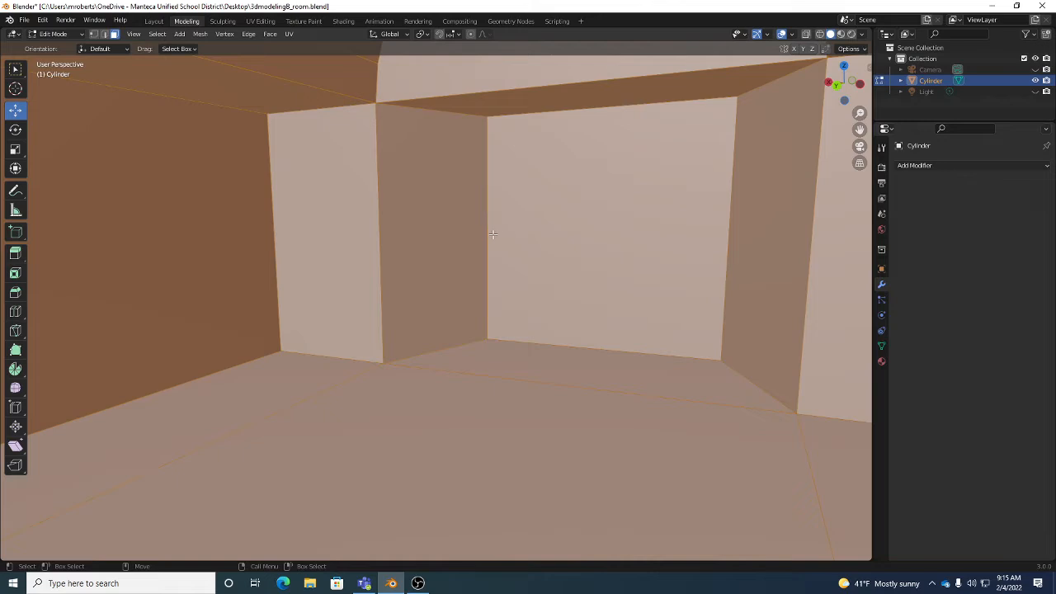
pyautogui.press('w')
pyautogui.click(491, 234)
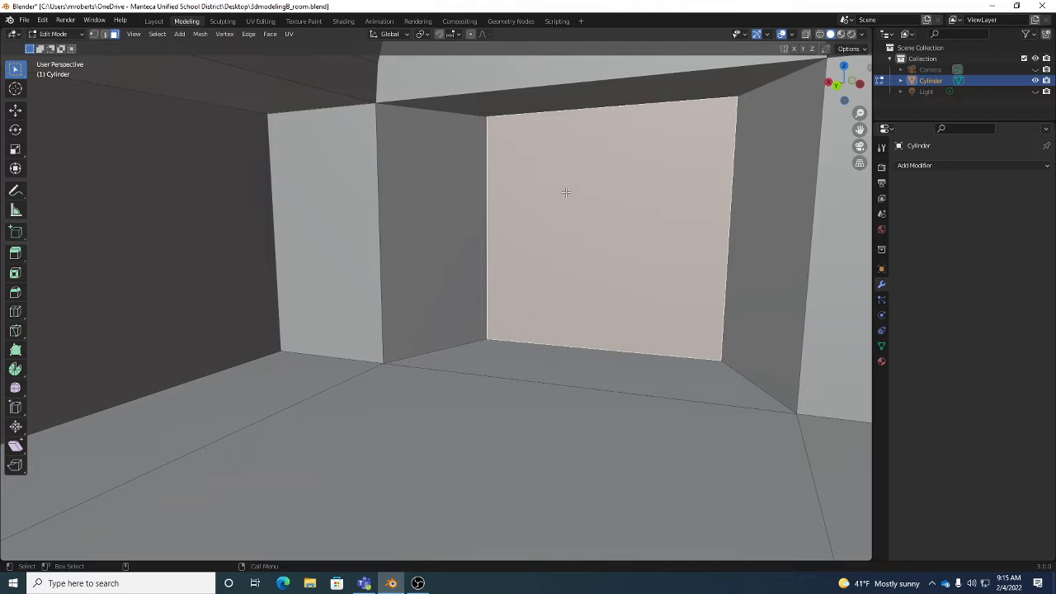
pyautogui.keyDown('alt'); pyautogui.click(488, 212); pyautogui.keyUp('alt')
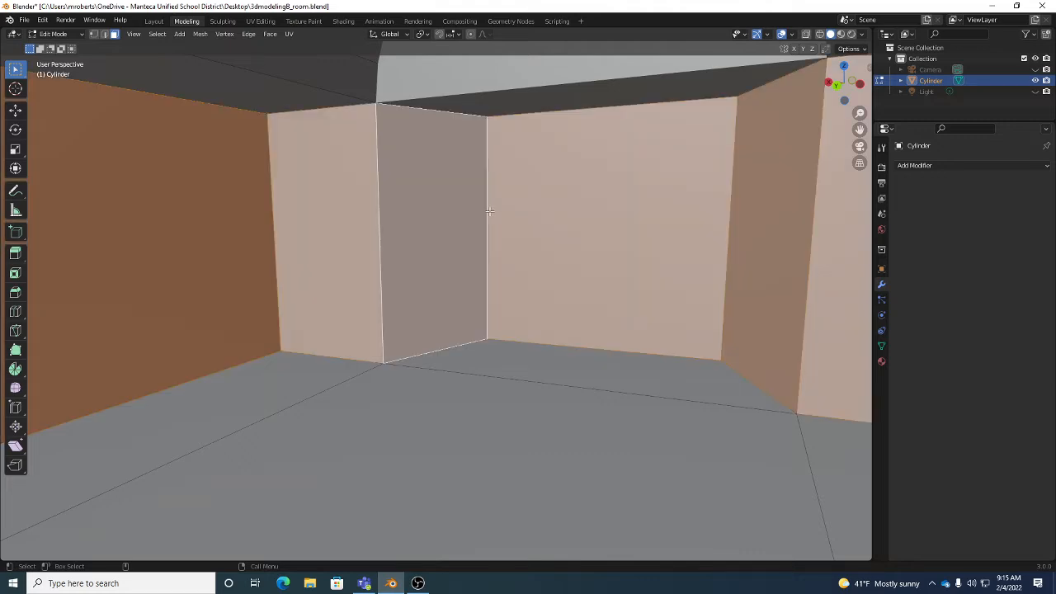
# Step: Try loop-selecting the floor, back wall and ceiling faces across the lower edge of the alcove's back wall
pyautogui.keyDown('alt'); pyautogui.click(608, 342); pyautogui.keyUp('alt')
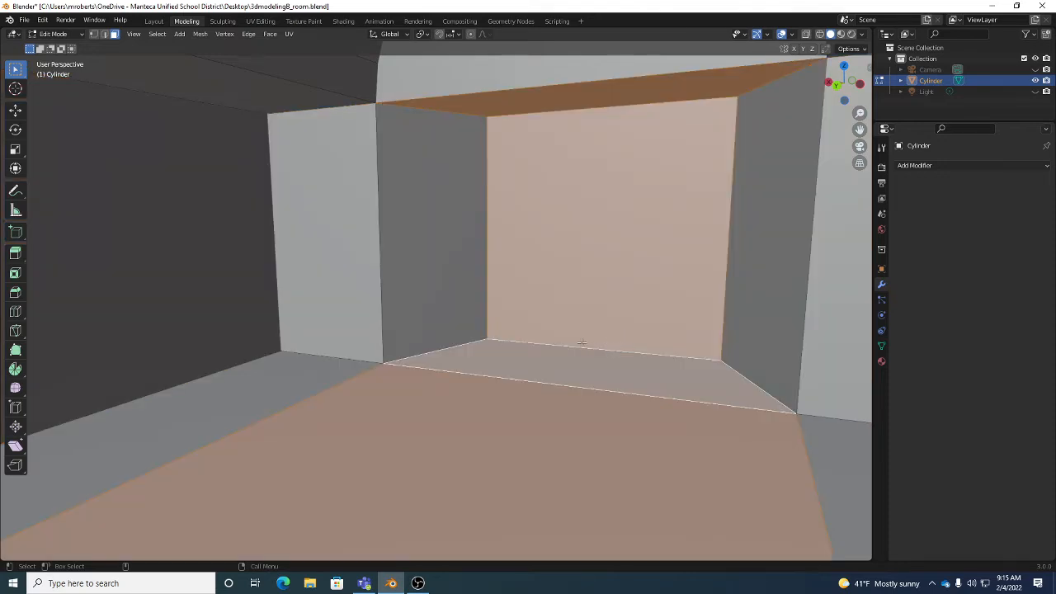
pyautogui.keyDown('alt'); pyautogui.click(381, 244); pyautogui.keyUp('alt')
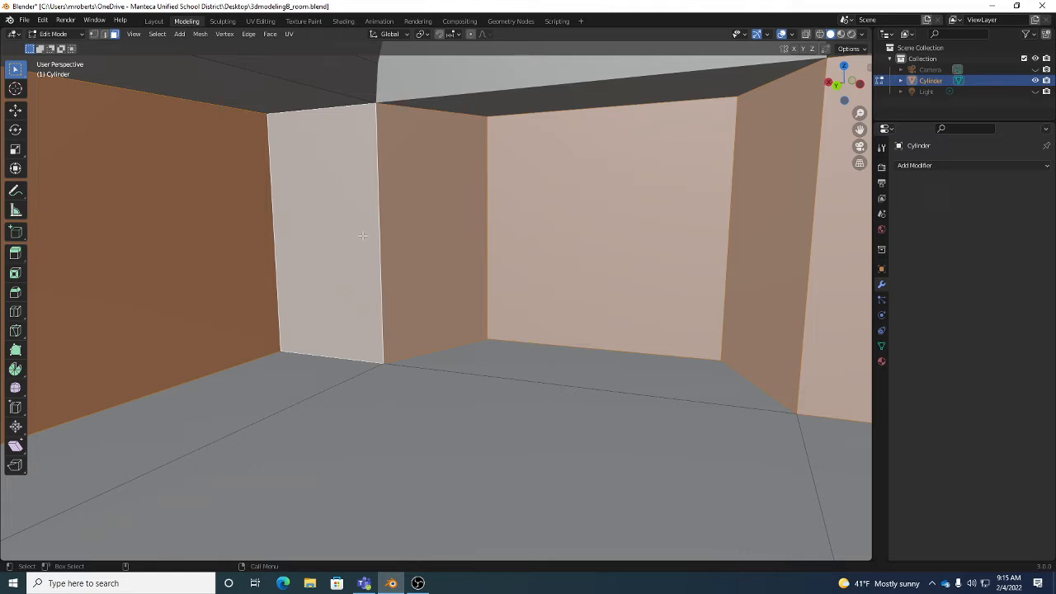
pyautogui.click(607, 349)
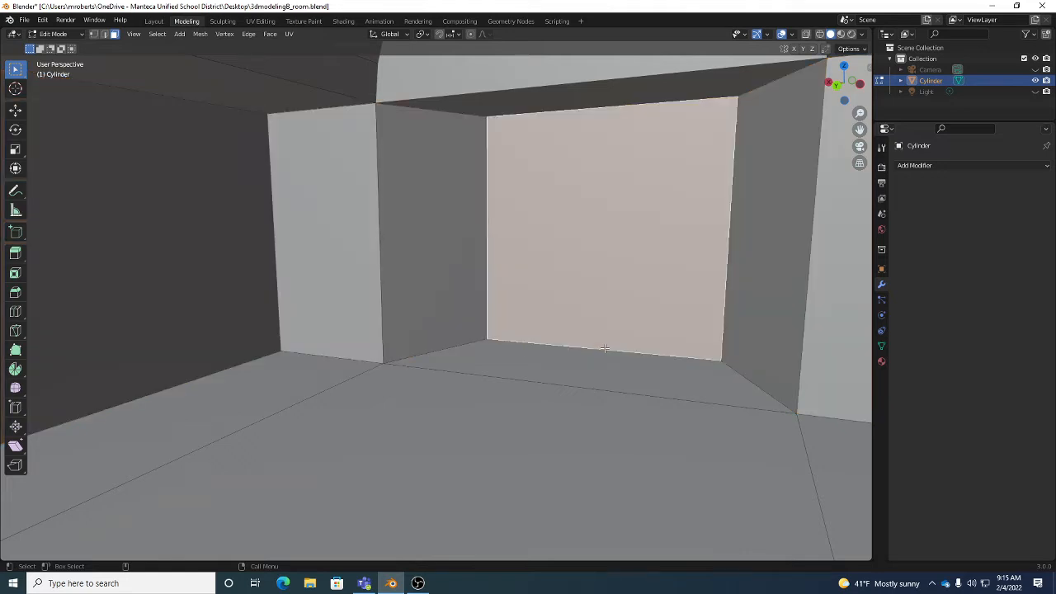
pyautogui.press('a')
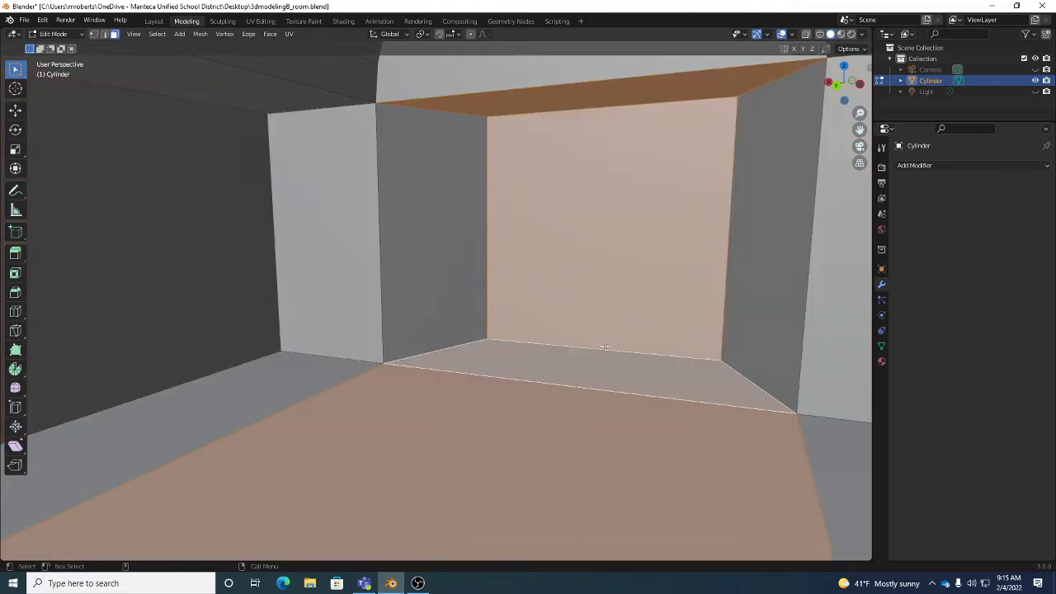
# Step: Loop-select the horizontal band of wall faces around the room, subdivide it once and deselect everything
pyautogui.click(382, 246)
pyautogui.hotkey('ctrl', 'i')
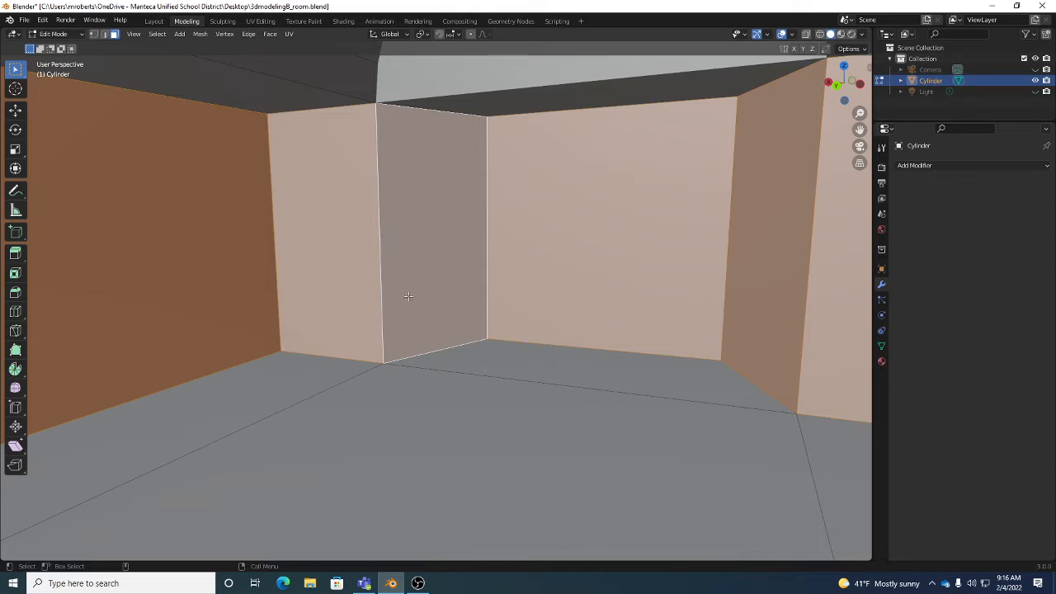
pyautogui.scroll(-10, 495, 311)
pyautogui.moveTo(495, 311); pyautogui.dragTo(719, 275, button='middle')
pyautogui.scroll(2, 477, 325)
pyautogui.rightClick(719, 276)
pyautogui.click(723, 277)
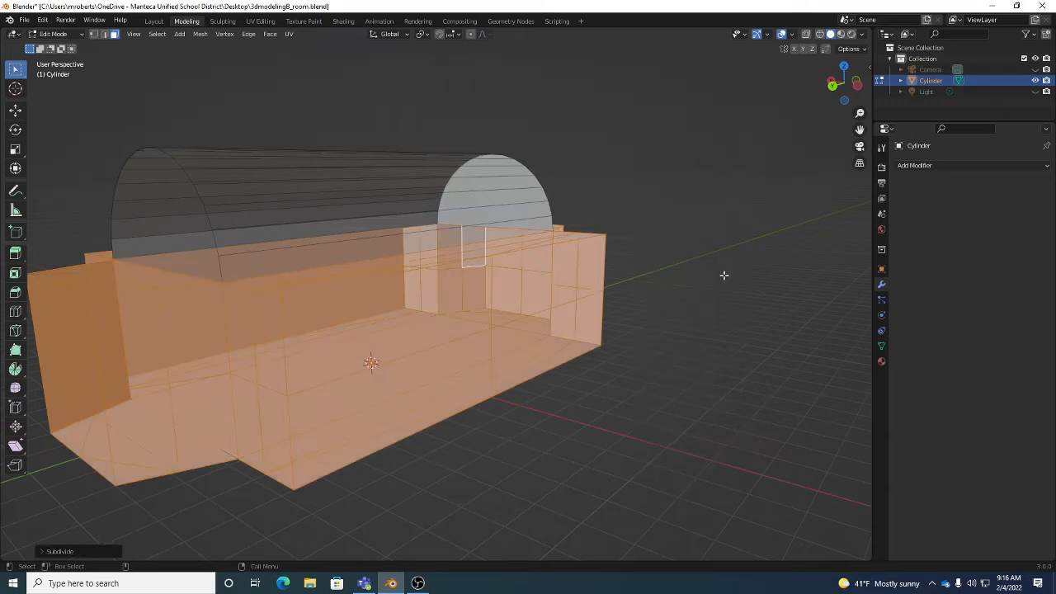
pyautogui.moveTo(648, 309); pyautogui.dragTo(583, 354, button='middle')
pyautogui.click(733, 286)
# Step: Select the semicircular end-wall face above the alcove
pyautogui.scroll(4, 621, 341)
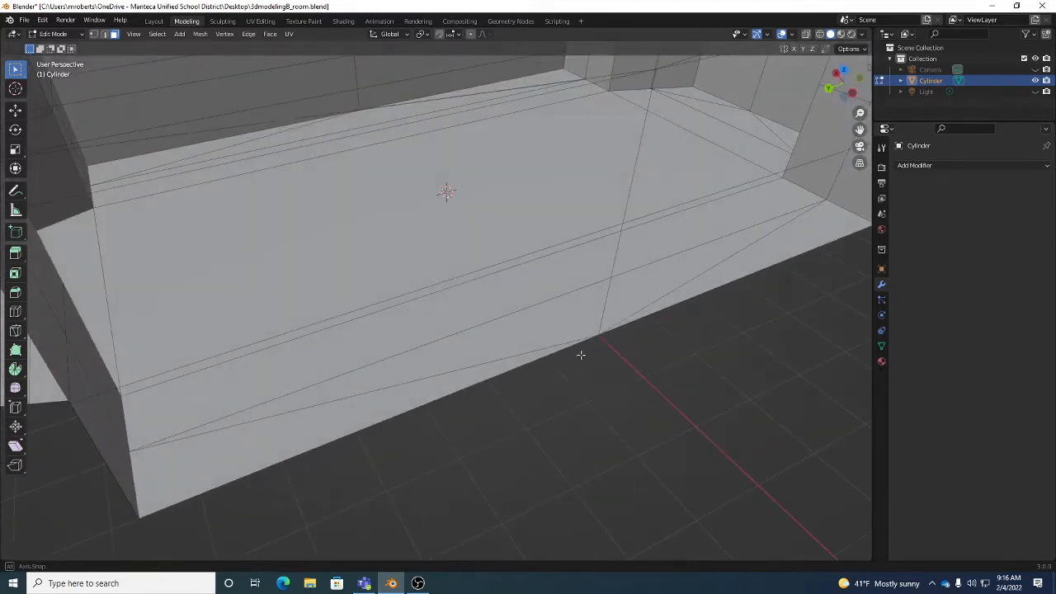
pyautogui.scroll(-5, 578, 278)
pyautogui.moveTo(577, 278); pyautogui.dragTo(650, 306, button='middle')
pyautogui.moveTo(632, 308); pyautogui.dragTo(529, 211, button='middle')
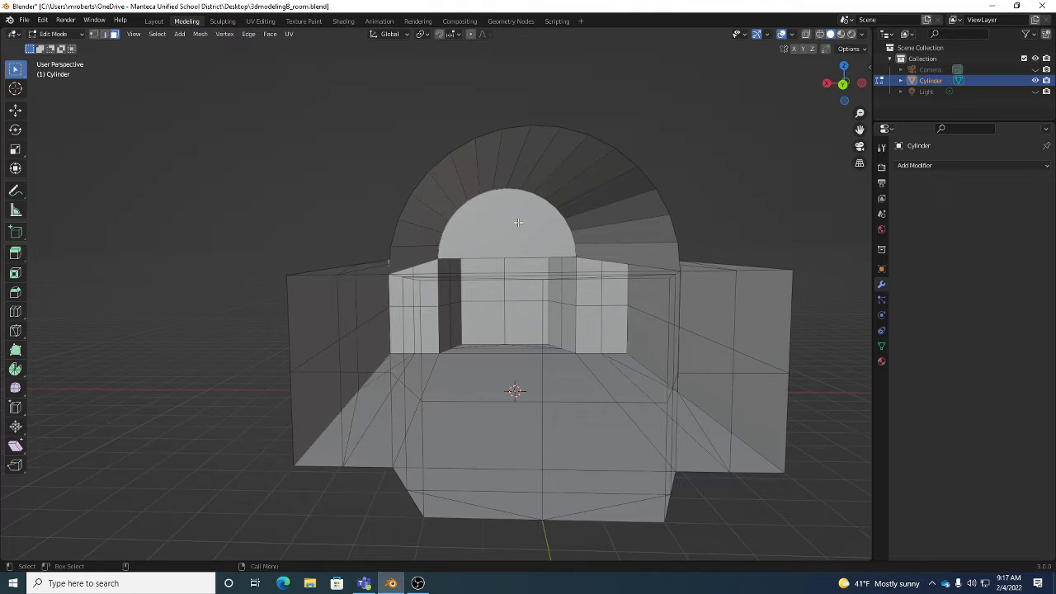
pyautogui.scroll(6, 517, 222)
pyautogui.click(586, 189)
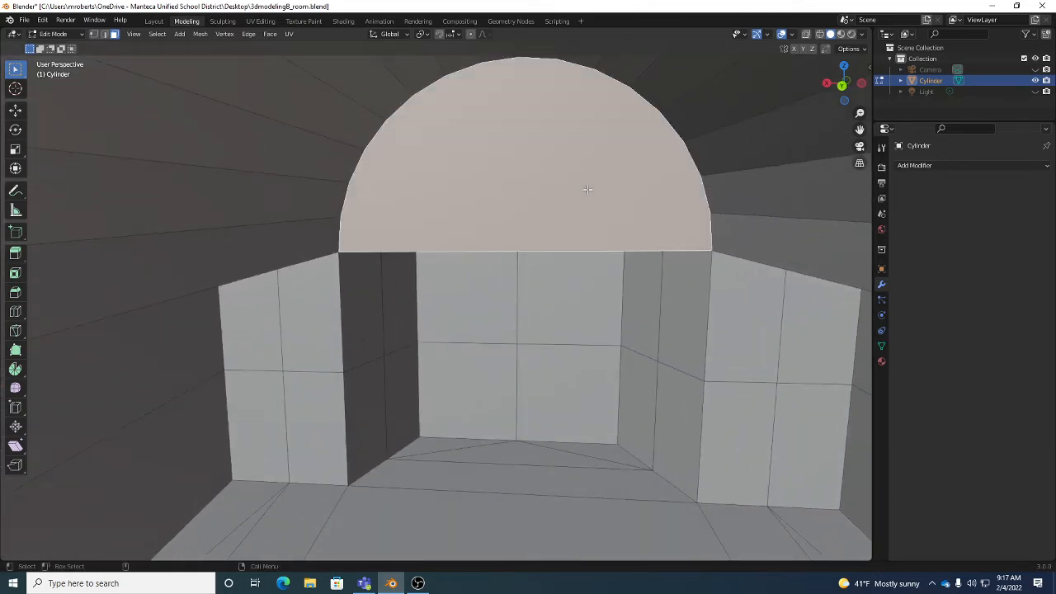
# Step: Try to triangulate the selected semicircular end-wall face and undo the triangulation
pyautogui.moveTo(587, 190); pyautogui.dragTo(606, 179, button='middle')
pyautogui.rightClick(622, 168)
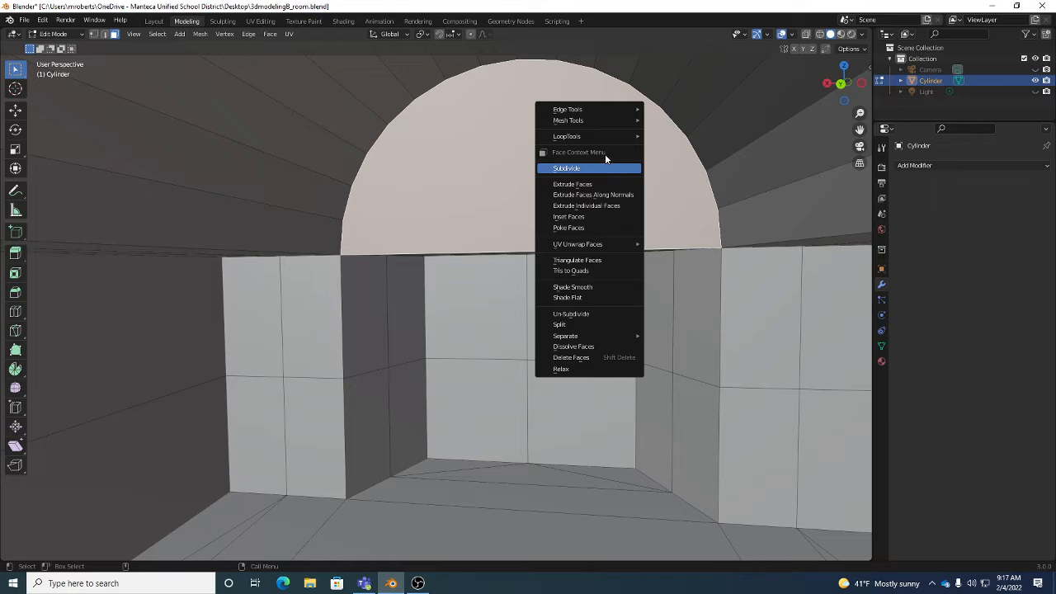
pyautogui.click(582, 261)
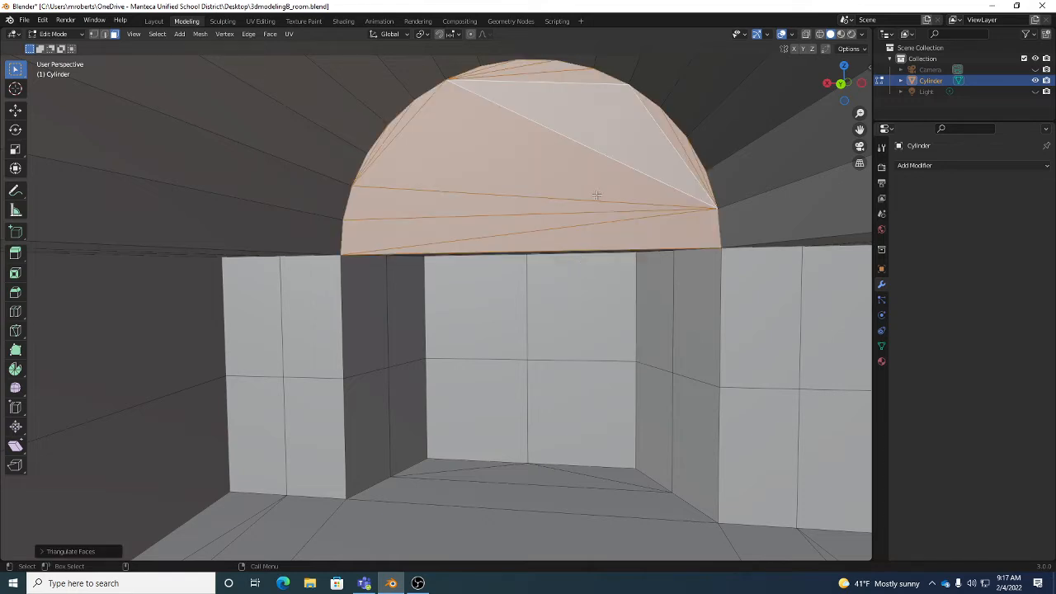
pyautogui.hotkey('ctrl', 'z')
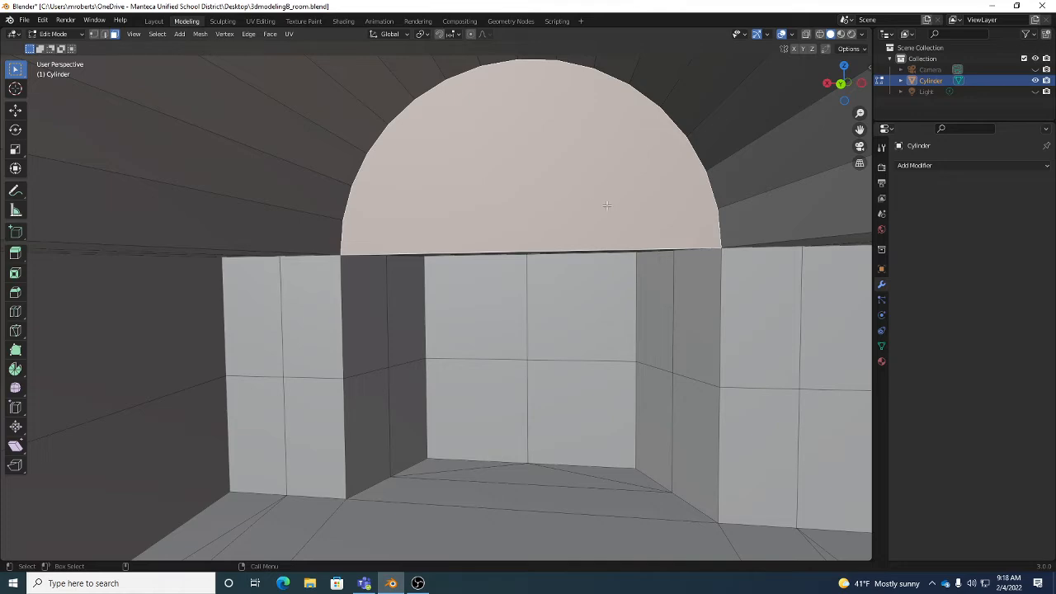
pyautogui.scroll(-4, 596, 195)
pyautogui.moveTo(620, 214); pyautogui.dragTo(600, 266, button='middle')
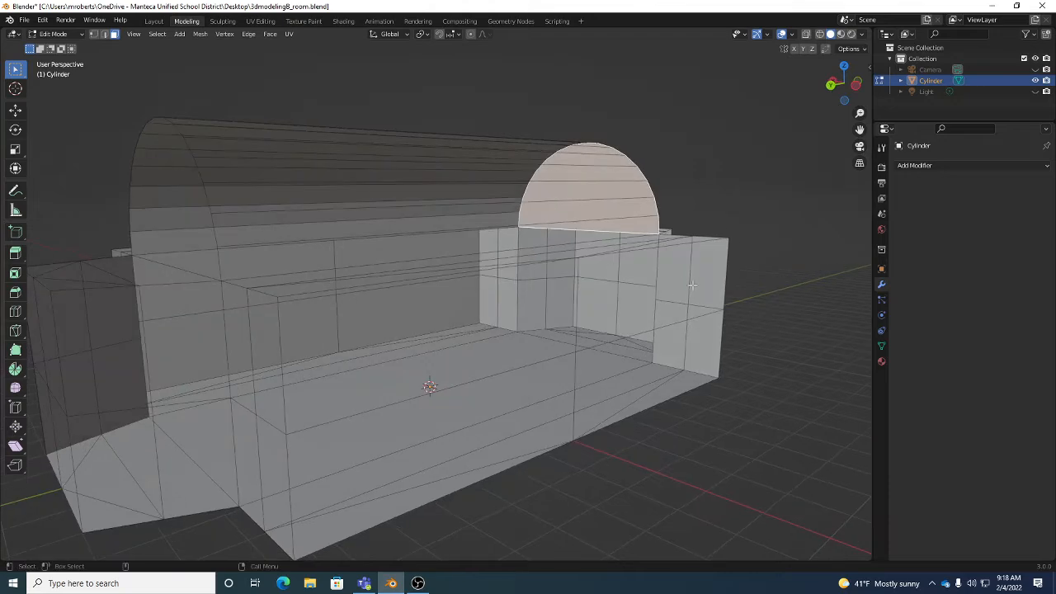
# Step: Deselect the semicircular end-wall face above the alcove
pyautogui.moveTo(519, 284); pyautogui.dragTo(626, 293, button='middle')
pyautogui.scroll(-6, 657, 283)
pyautogui.click(704, 180)
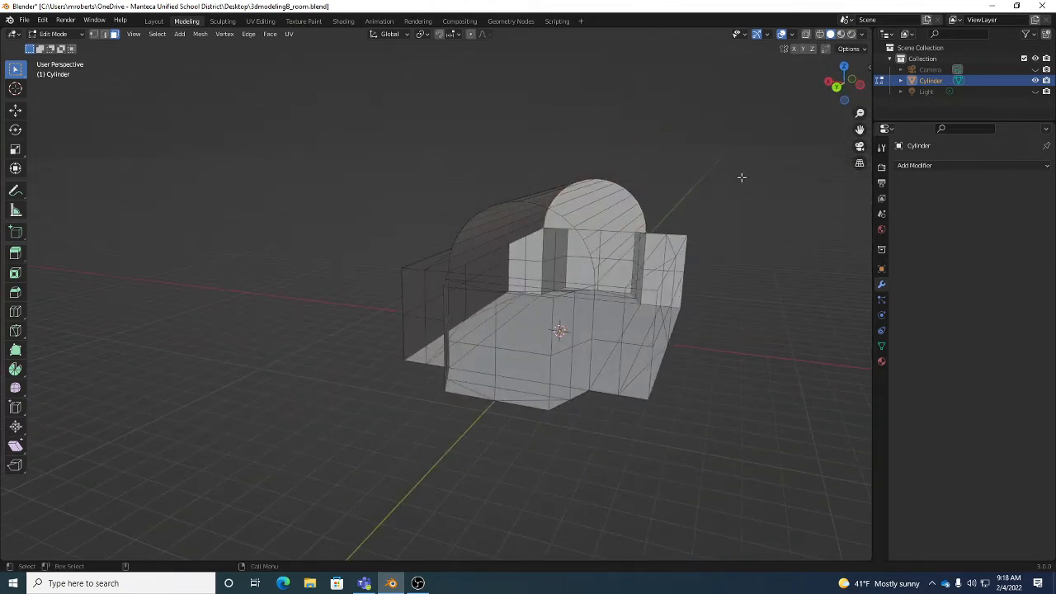
pyautogui.rightClick(743, 175)
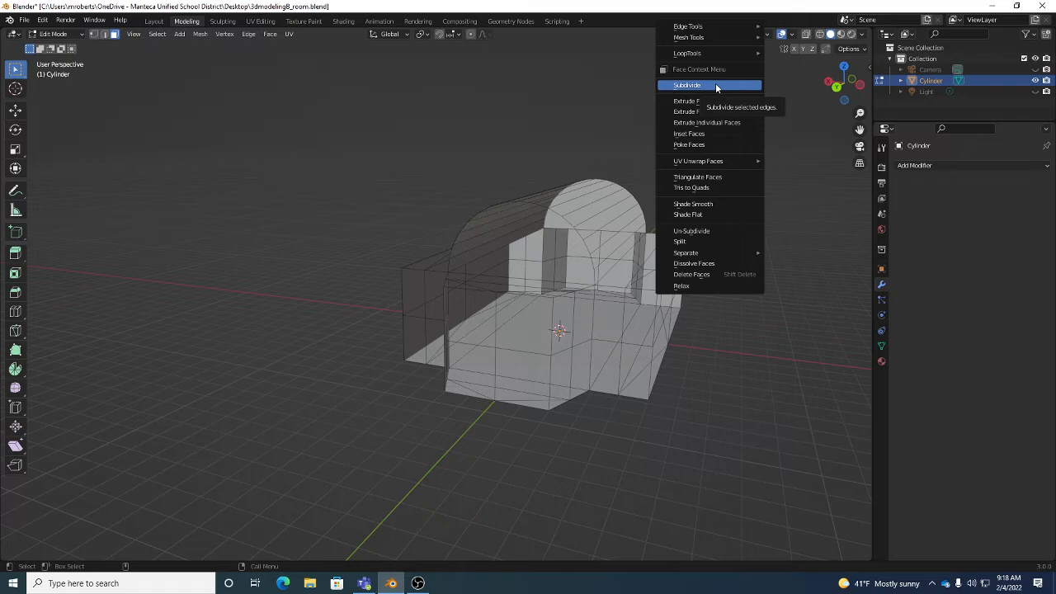
pyautogui.keyDown('alt'); pyautogui.moveTo(606, 357); pyautogui.dragTo(613, 307); pyautogui.keyUp('alt')
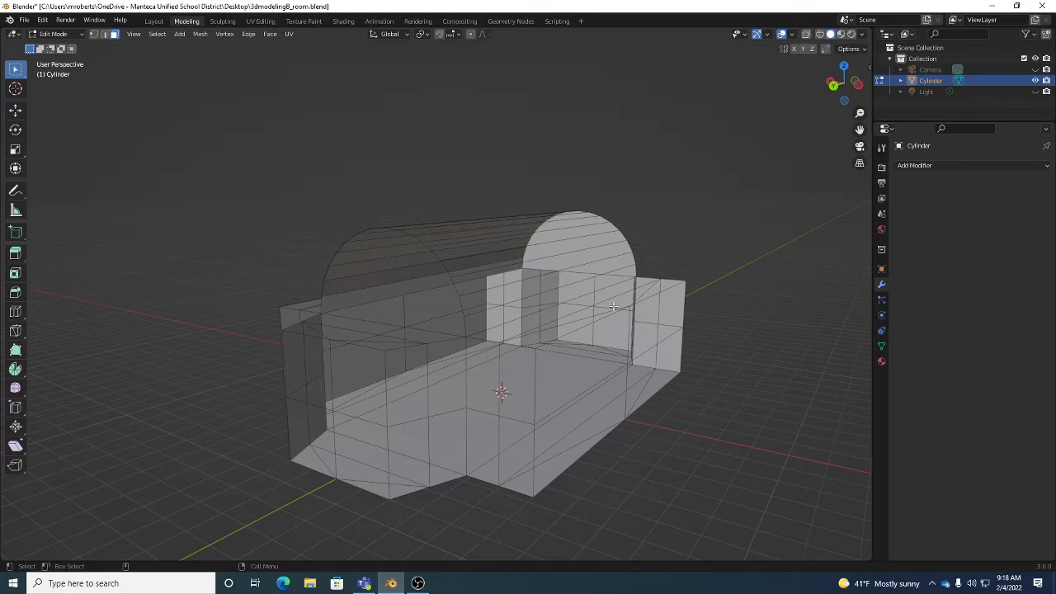
pyautogui.keyDown('alt'); pyautogui.moveTo(625, 322); pyautogui.dragTo(536, 429); pyautogui.keyUp('alt')
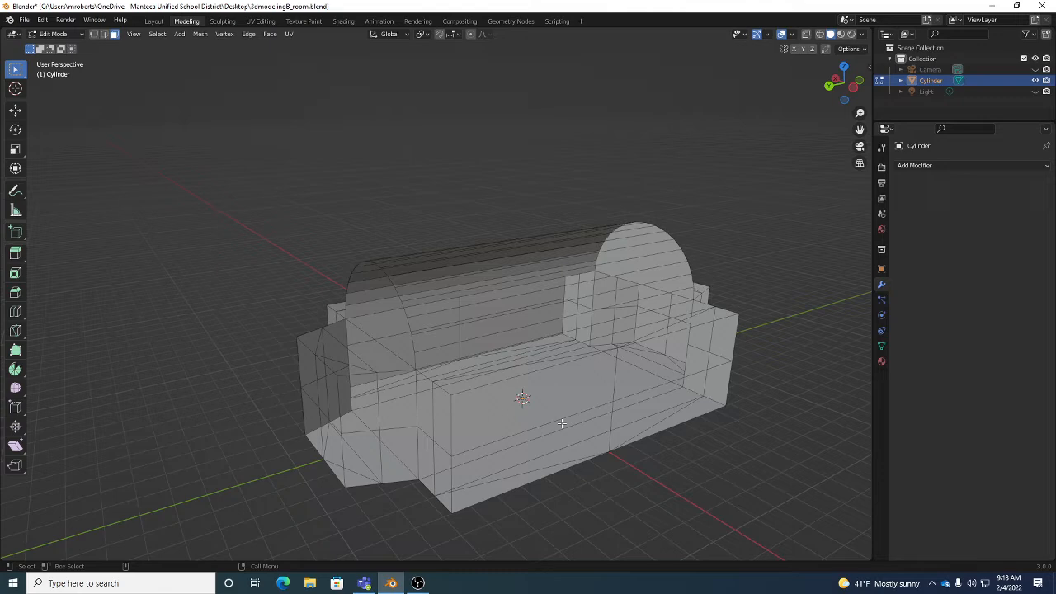
pyautogui.moveTo(561, 423)
pyautogui.mouseDown(button='middle')
pyautogui.moveTo(594, 419)
pyautogui.moveTo(567, 414)
pyautogui.mouseUp(button='middle')
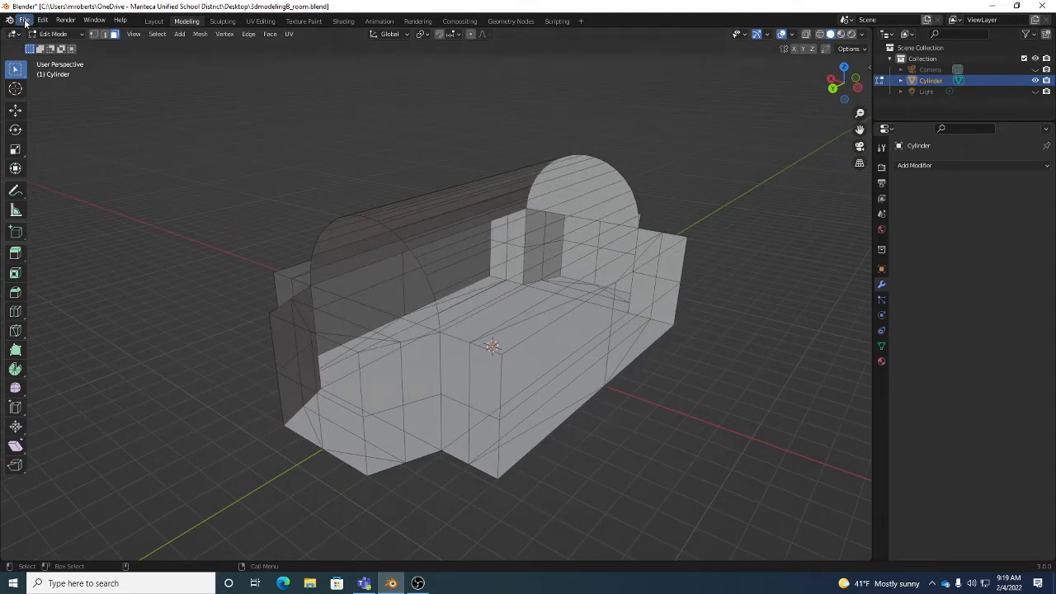
# Step: Save the file as a new version named 3dmodelingB_roomver2.blend on the Desktop
pyautogui.click(25, 22)
pyautogui.click(41, 102)
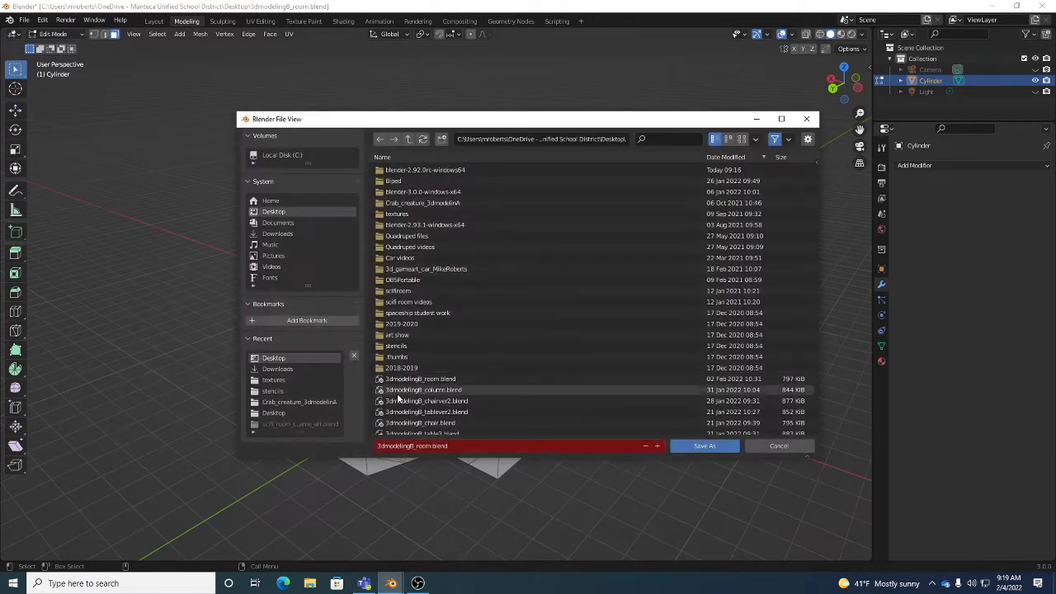
pyautogui.click(467, 446)
pyautogui.press('End')
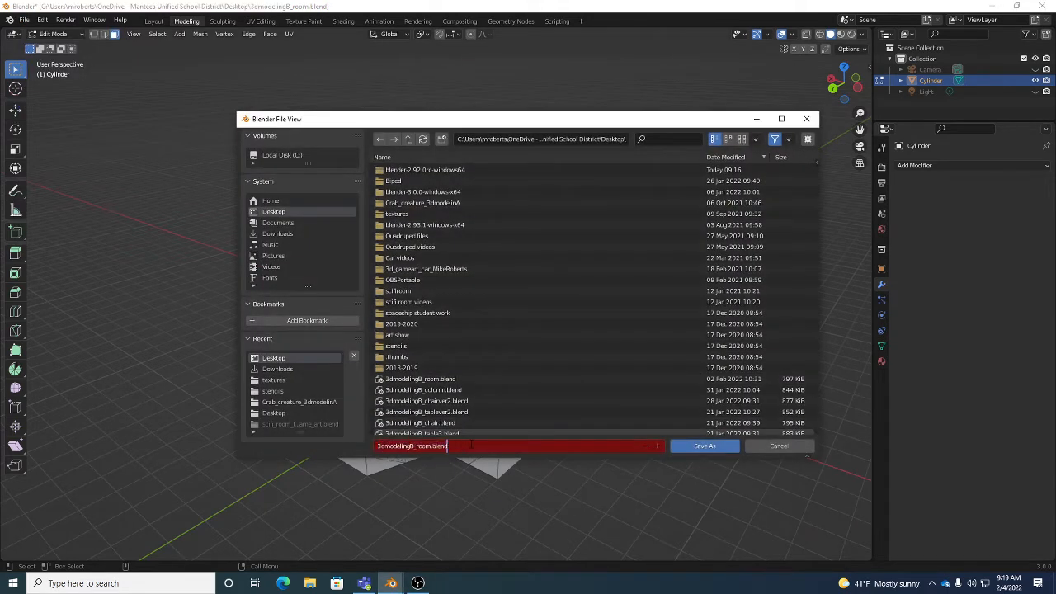
pyautogui.press('BackSpace')
pyautogui.press('BackSpace')
pyautogui.press('BackSpace')
pyautogui.press('BackSpace')
pyautogui.press('BackSpace')
pyautogui.press('BackSpace')
pyautogui.write('ver2')
pyautogui.press('Return')
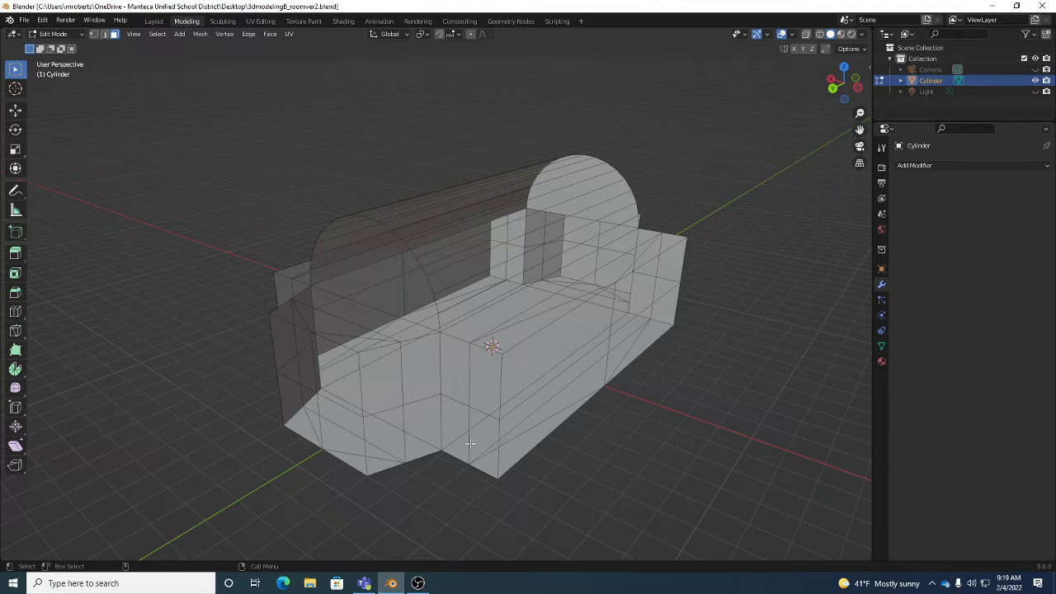
# Step: Leave the room's Edit Mode and add a cylinder mesh as a separate object, keeping its default creation settings
pyautogui.moveTo(649, 380); pyautogui.dragTo(599, 334, button='middle')
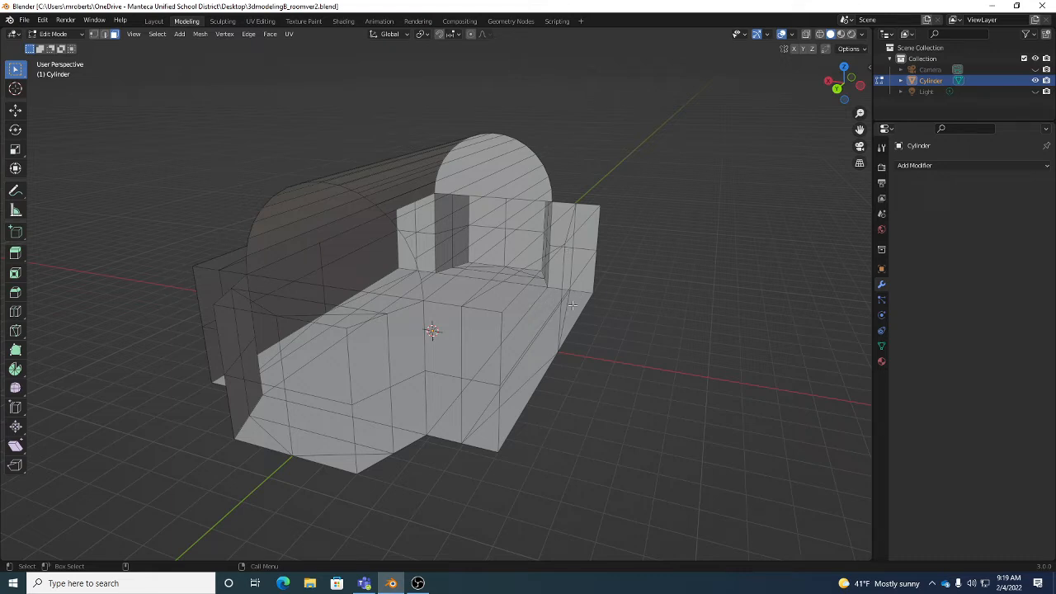
pyautogui.press('Tab')
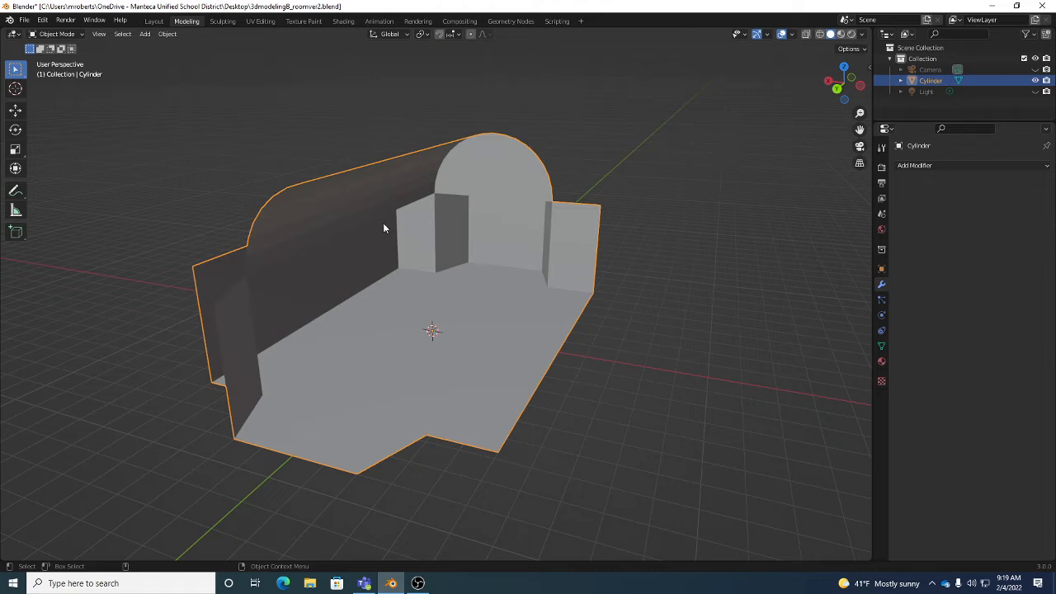
pyautogui.click(54, 34)
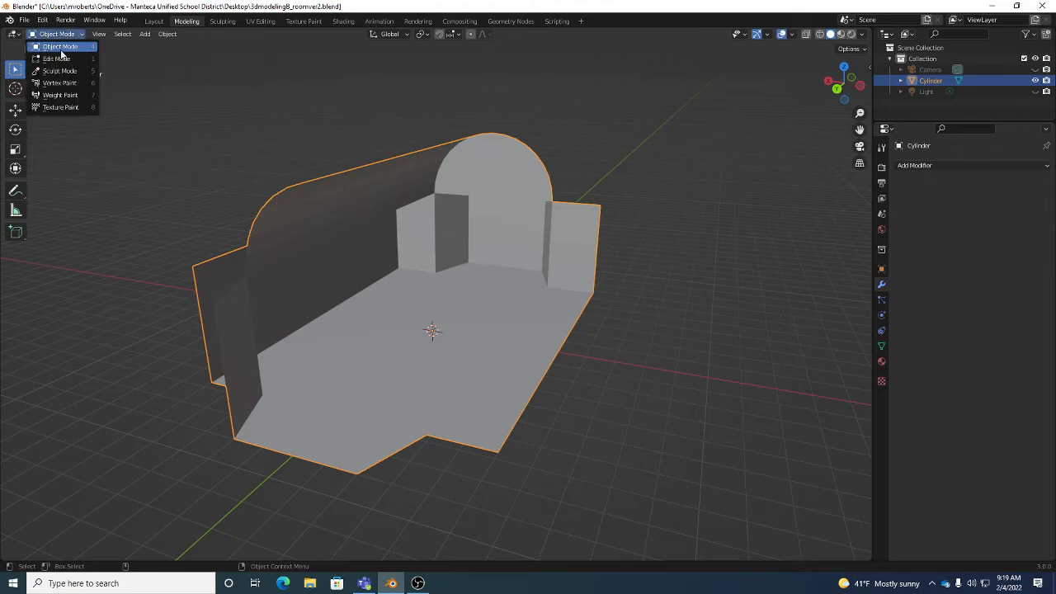
pyautogui.click(146, 34)
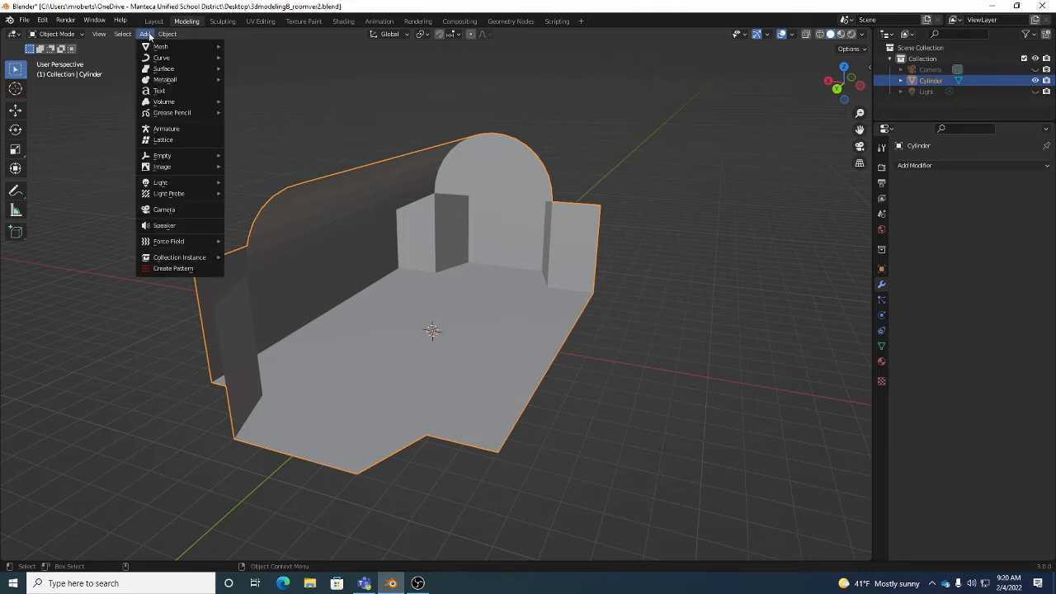
pyautogui.moveTo(161, 47)
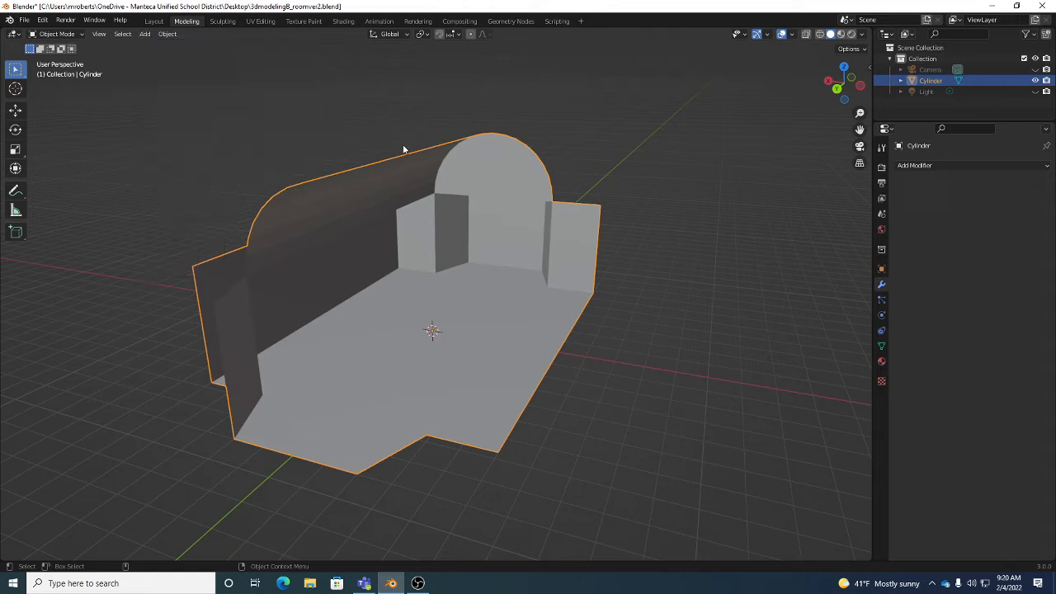
pyautogui.click(146, 34)
pyautogui.moveTo(155, 47)
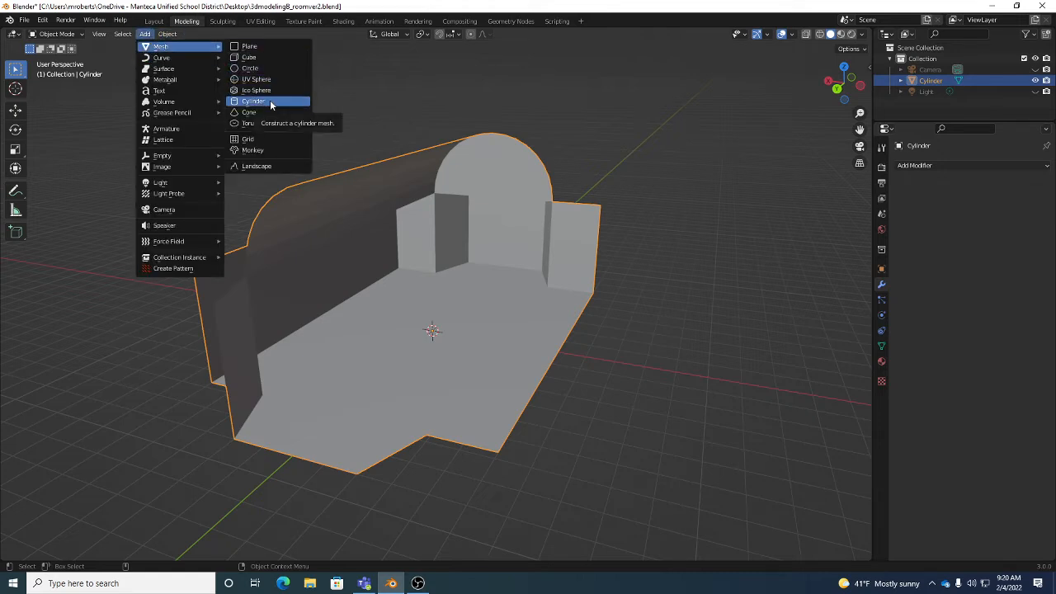
pyautogui.click(269, 102)
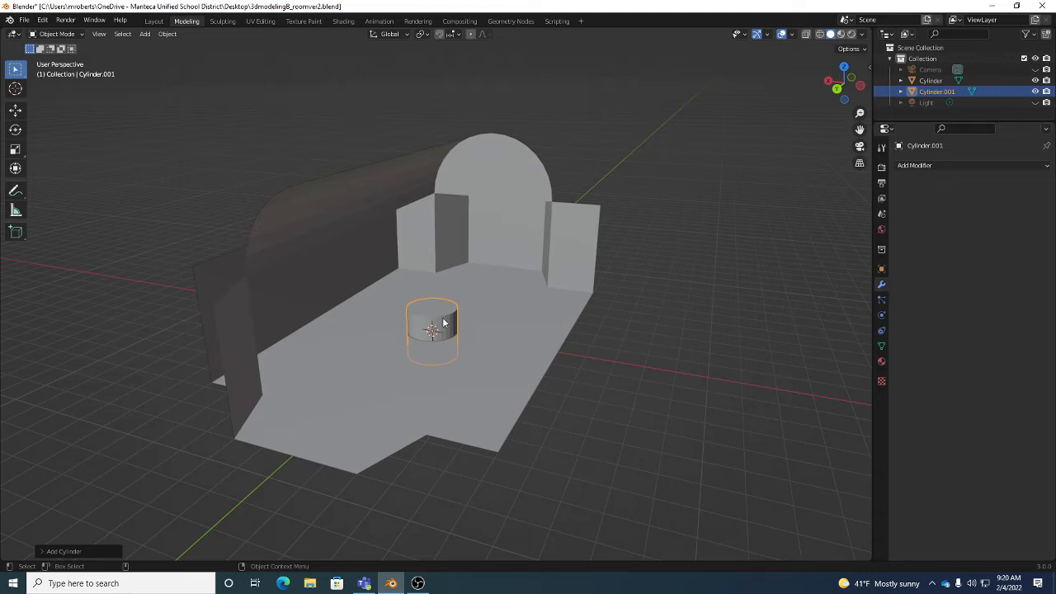
pyautogui.click(66, 553)
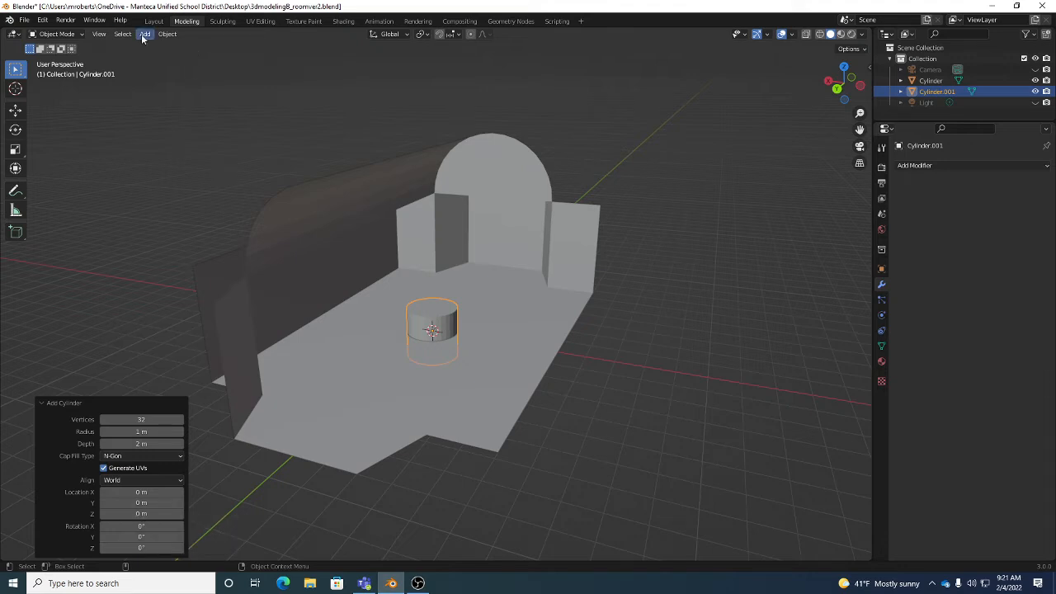
pyautogui.click(63, 402)
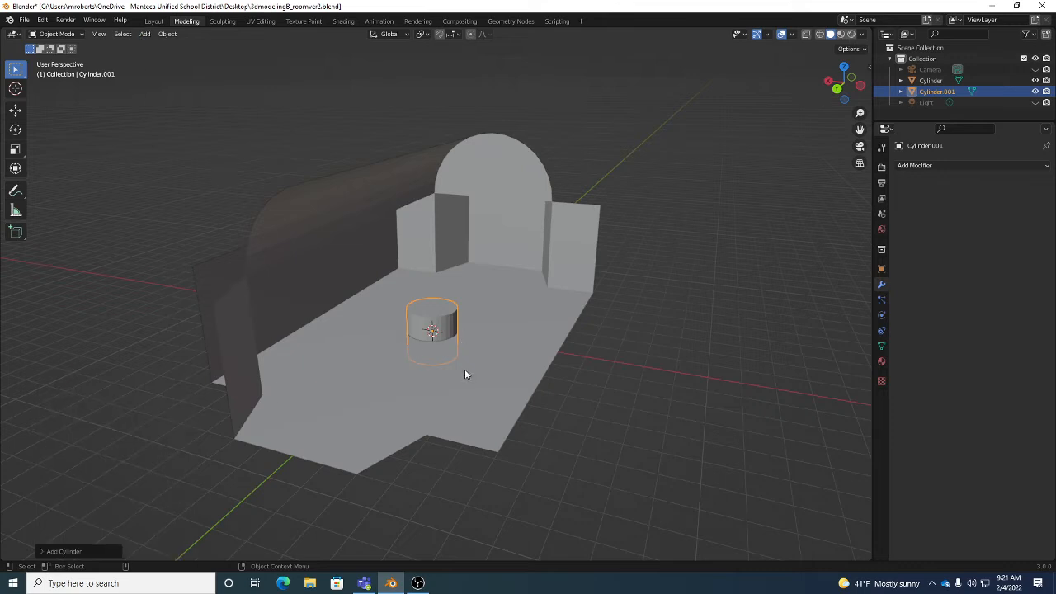
# Step: Enter Edit Mode on the new cylinder and move its whole mesh outside the room, beside the open long side
pyautogui.press('Tab')
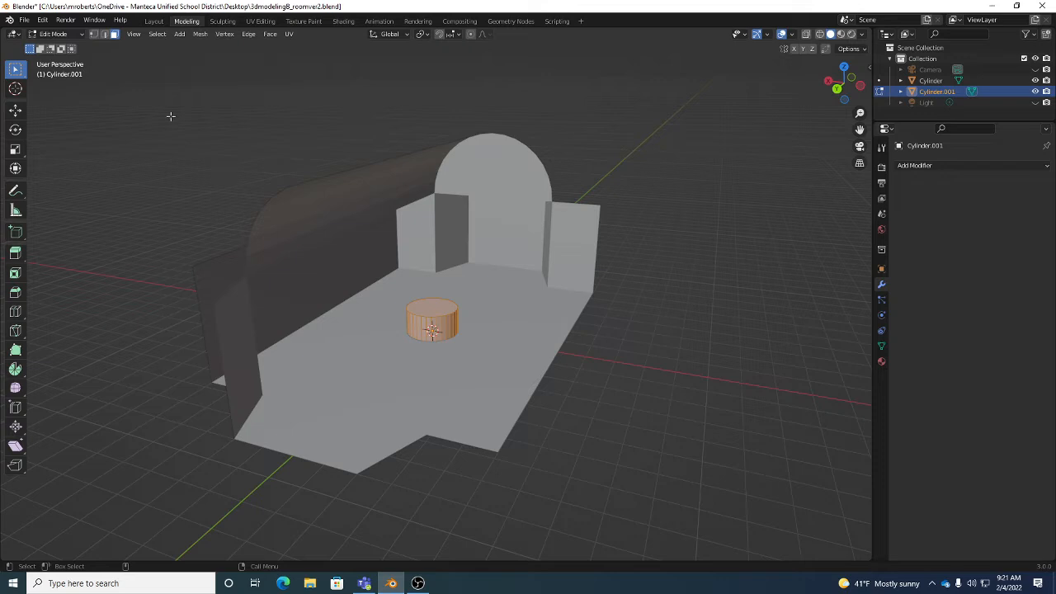
pyautogui.click(71, 35)
pyautogui.click(69, 57)
pyautogui.click(103, 35)
pyautogui.click(115, 35)
pyautogui.hotkey('shift', 'space')
pyautogui.press('g')
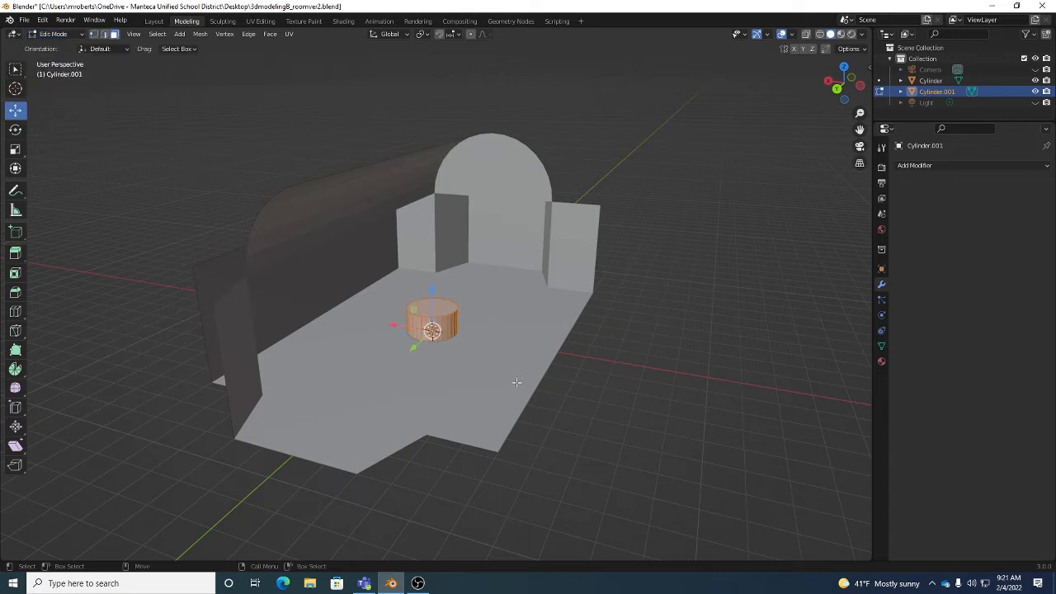
pyautogui.moveTo(431, 328); pyautogui.dragTo(609, 370)
pyautogui.moveTo(635, 372)
pyautogui.mouseDown(button='middle')
pyautogui.moveTo(606, 371)
pyautogui.moveTo(635, 373)
pyautogui.mouseUp(button='middle')
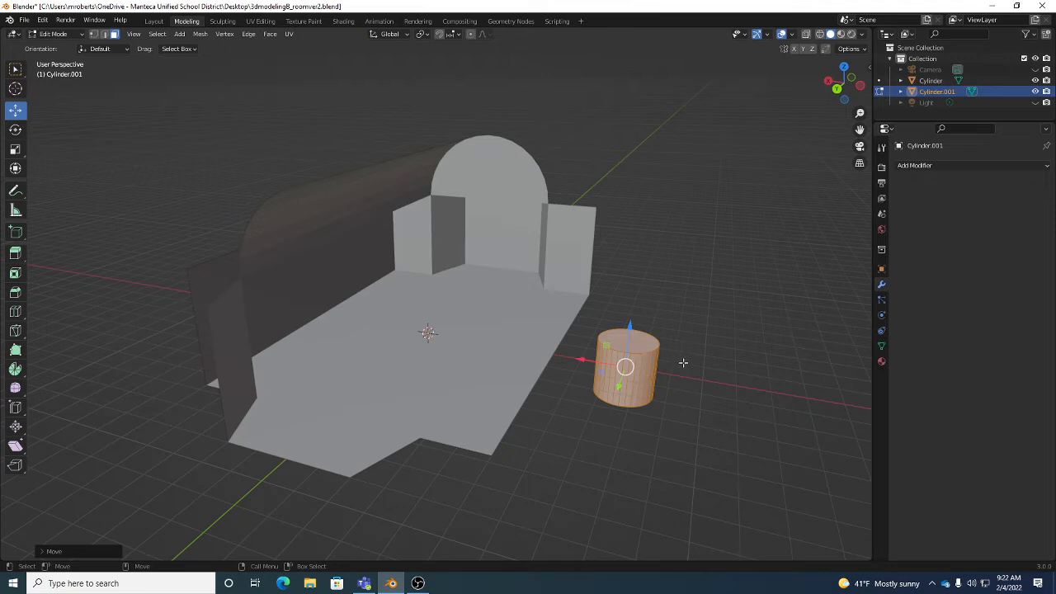
# Step: Rotate the cylinder's mesh 90° about the global Y axis so it lies on its side
pyautogui.press('e')
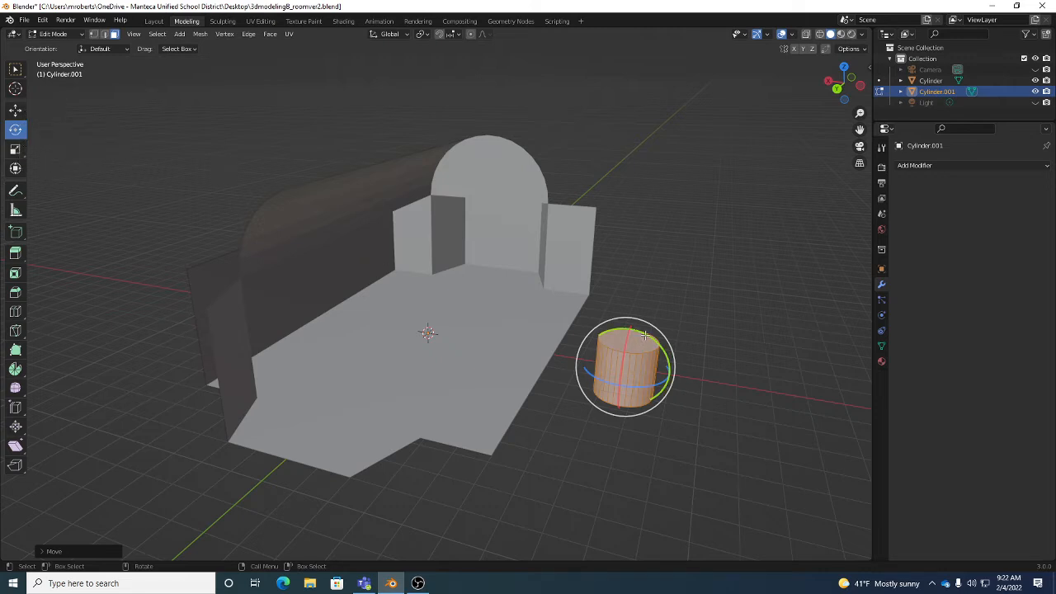
pyautogui.moveTo(644, 334); pyautogui.dragTo(665, 357)
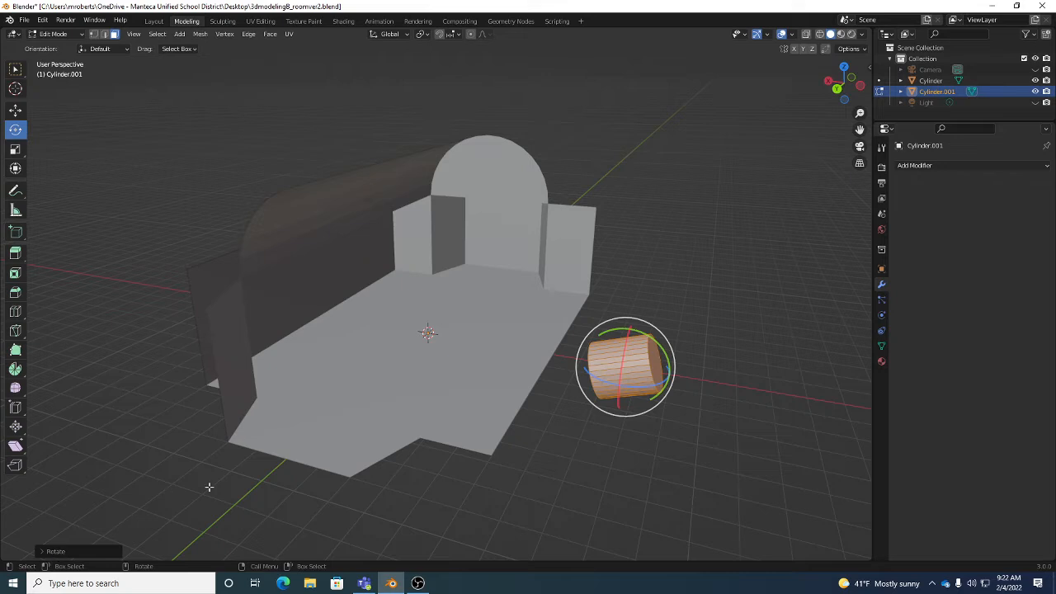
pyautogui.click(67, 553)
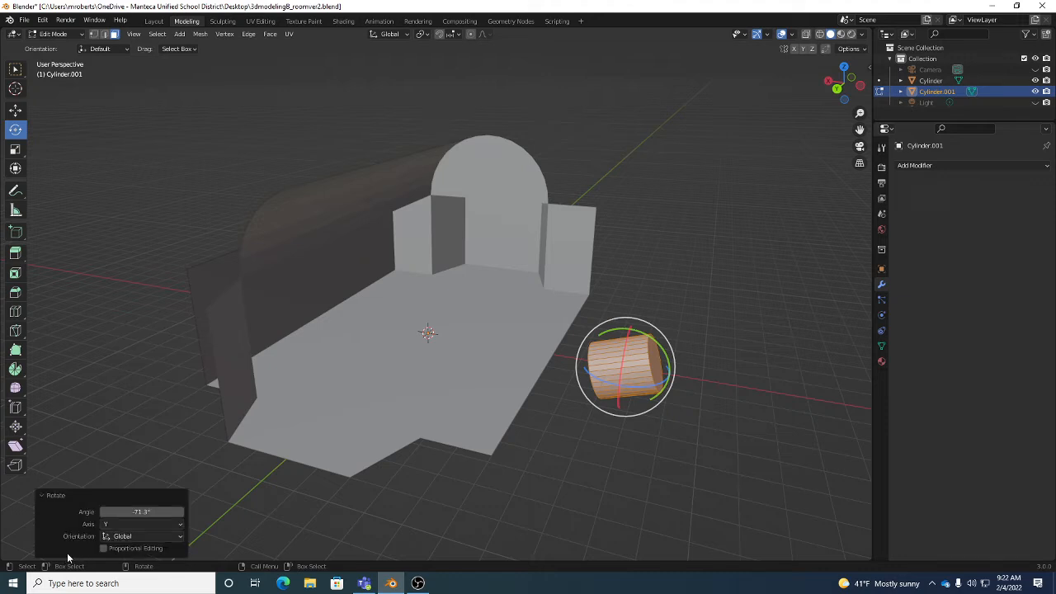
pyautogui.click(123, 511)
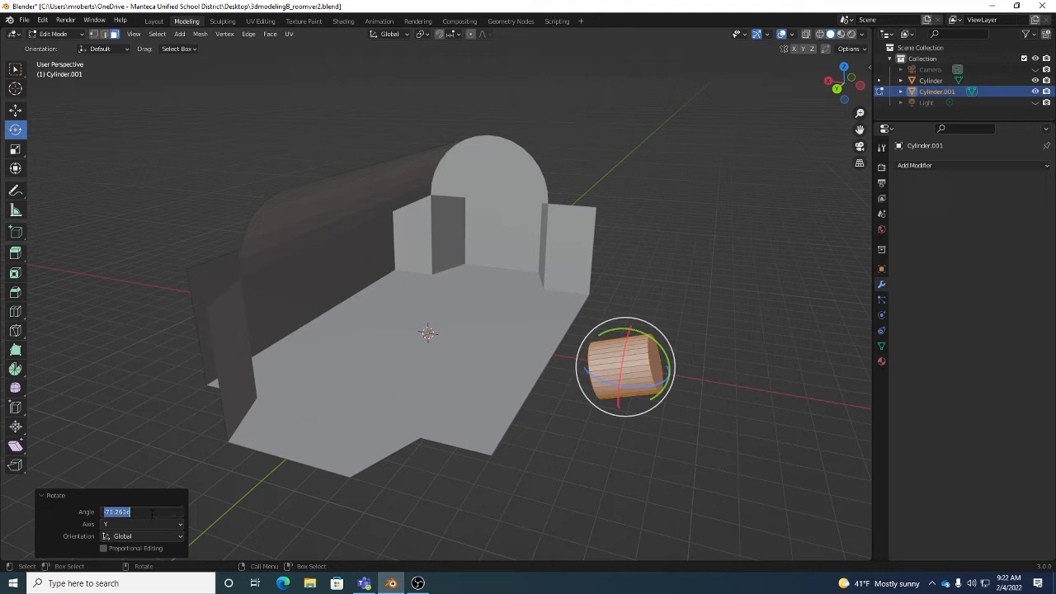
pyautogui.write('90')
pyautogui.press('Return')
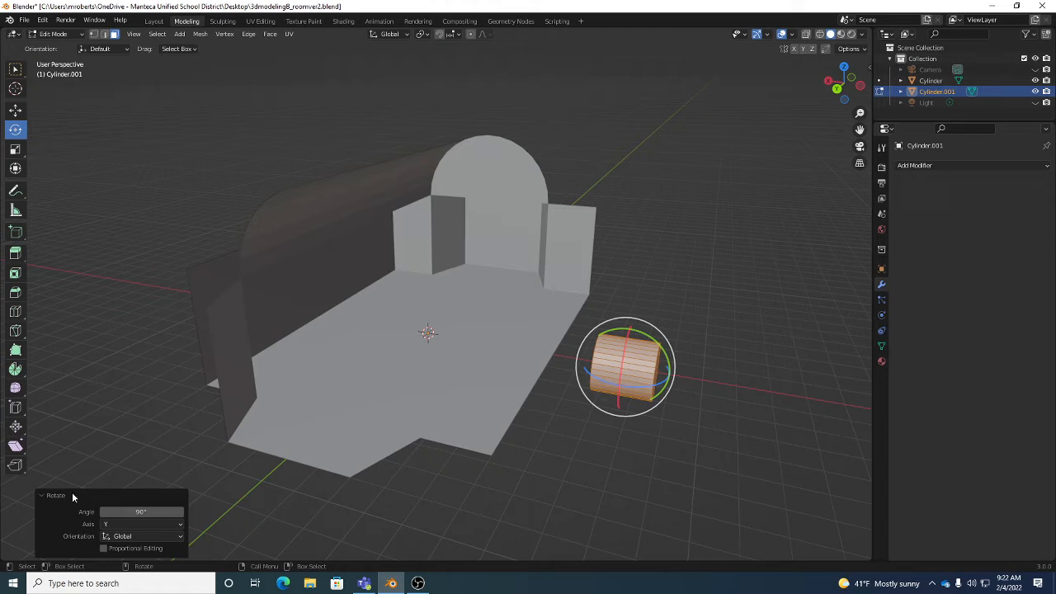
# Step: Join the two opposite mid-height rim vertices of the cylinder's outer end cap with Connect Vertex Pairs
pyautogui.moveTo(614, 340)
pyautogui.mouseDown(button='middle')
pyautogui.moveTo(602, 345)
pyautogui.moveTo(623, 356)
pyautogui.mouseUp(button='middle')
pyautogui.scroll(5, 625, 358)
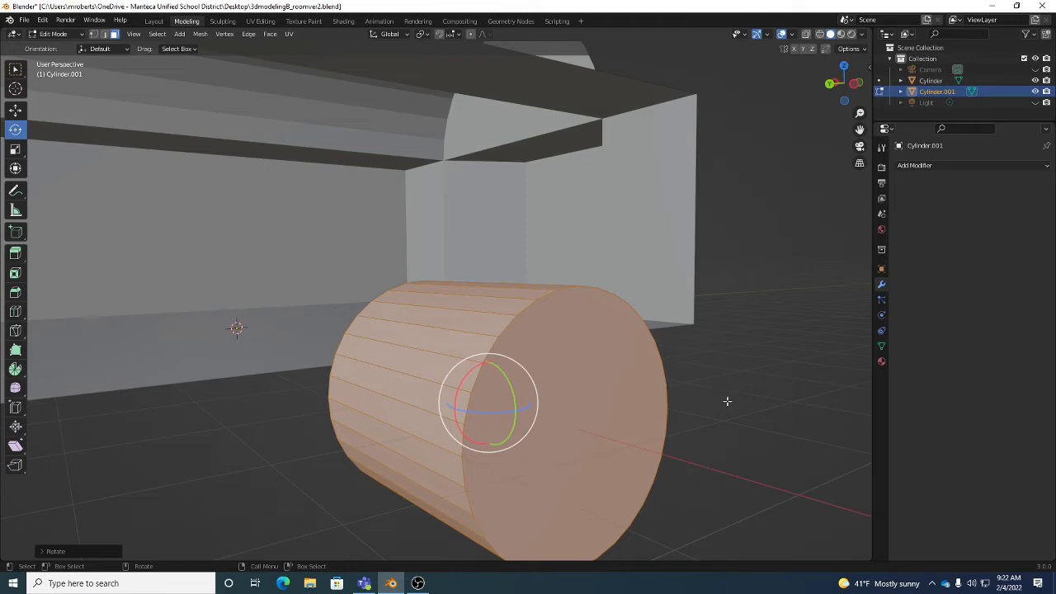
pyautogui.press('w')
pyautogui.click(718, 407)
pyautogui.moveTo(719, 407); pyautogui.dragTo(607, 404, button='middle')
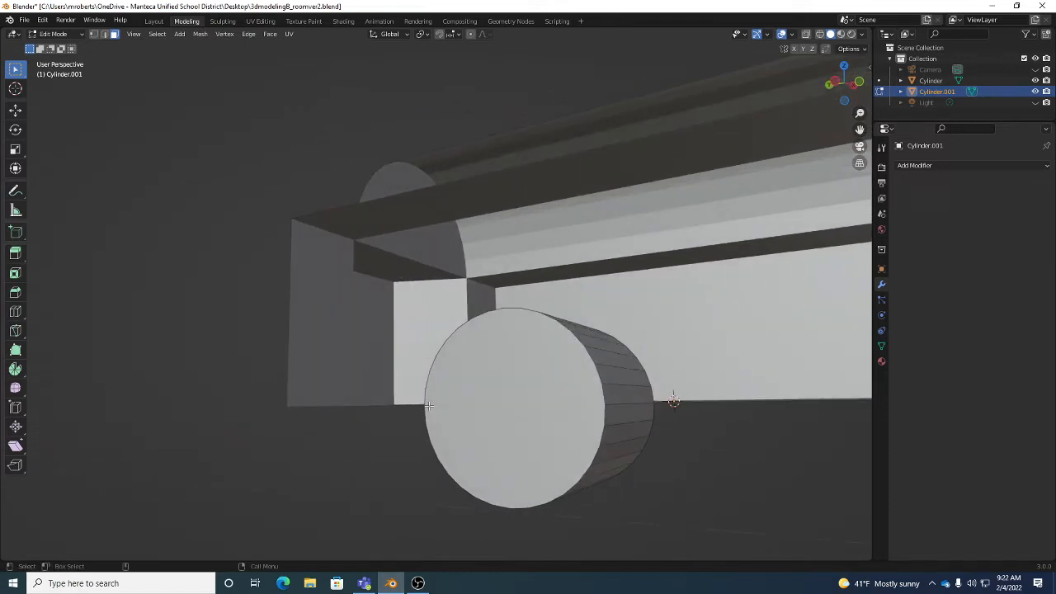
pyautogui.moveTo(421, 406); pyautogui.dragTo(629, 438, button='middle')
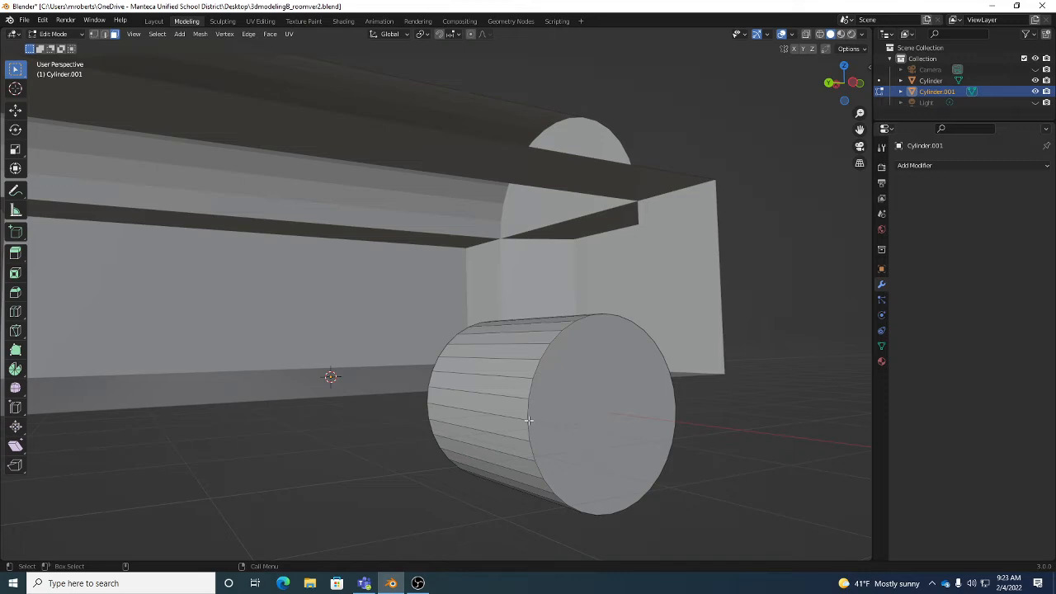
pyautogui.press('1')
pyautogui.moveTo(695, 432); pyautogui.dragTo(656, 423, button='middle')
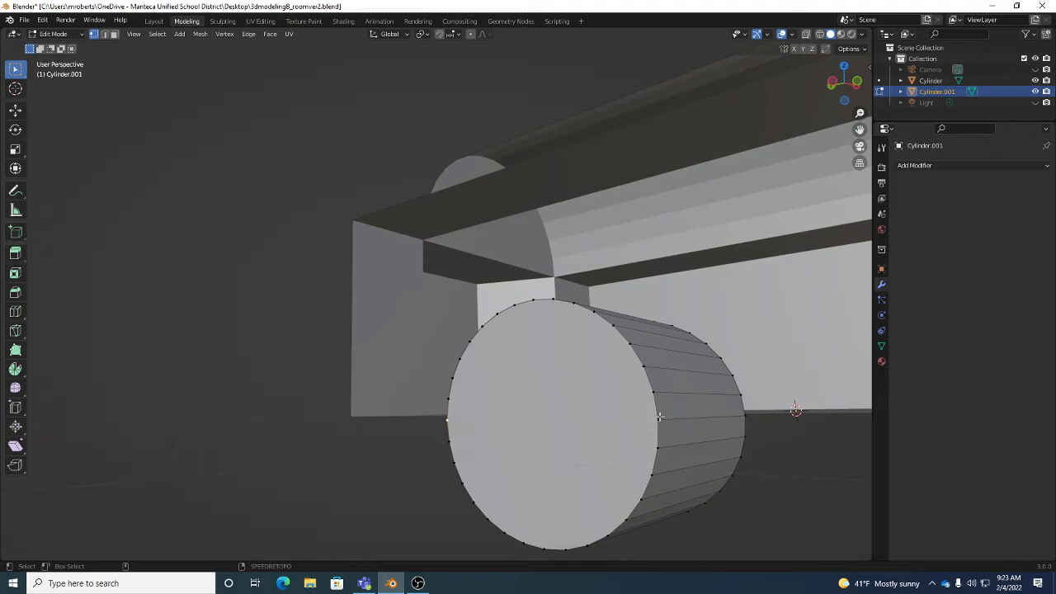
pyautogui.keyDown('shift'); pyautogui.click(658, 419); pyautogui.keyUp('shift')
pyautogui.rightClick(520, 391)
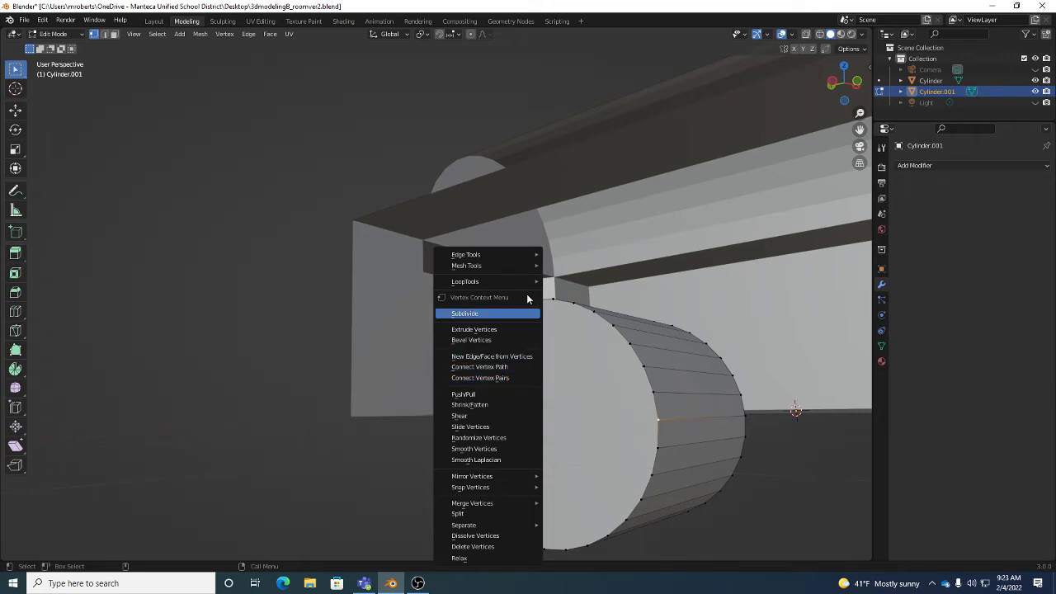
pyautogui.click(491, 378)
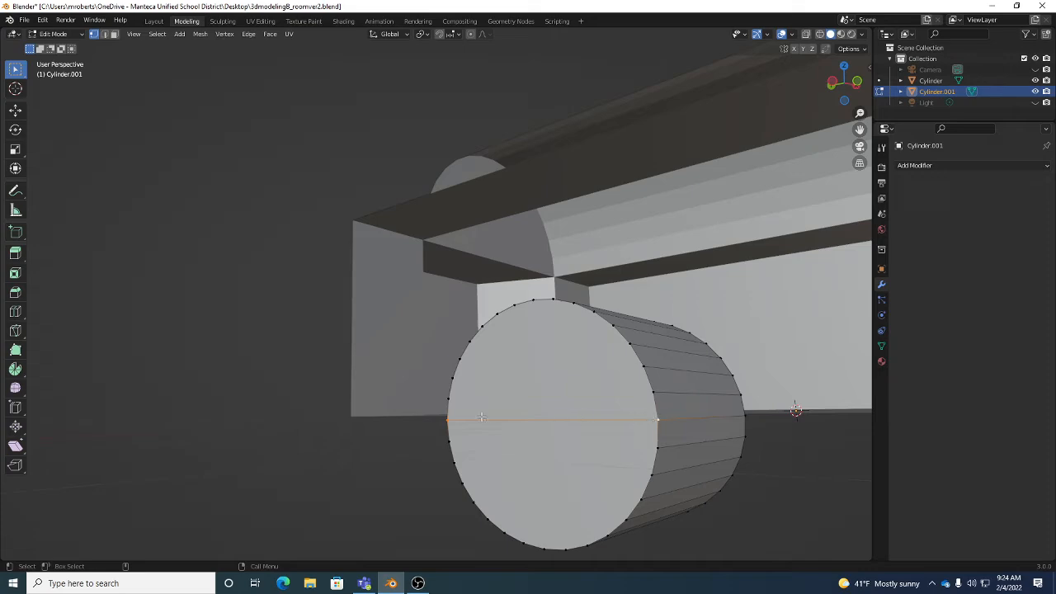
# Step: Join the two opposite mid-height rim vertices of the cylinder's end cap facing the room with Connect Vertex Pairs
pyautogui.moveTo(618, 442); pyautogui.dragTo(748, 425, button='middle')
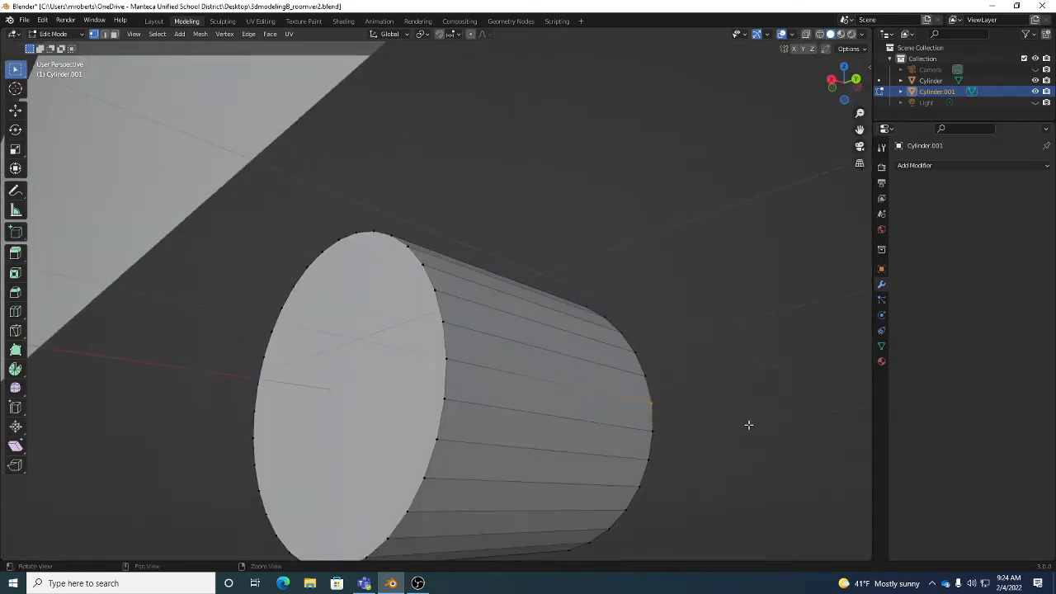
pyautogui.click(447, 359)
pyautogui.moveTo(447, 361); pyautogui.dragTo(511, 396, button='middle')
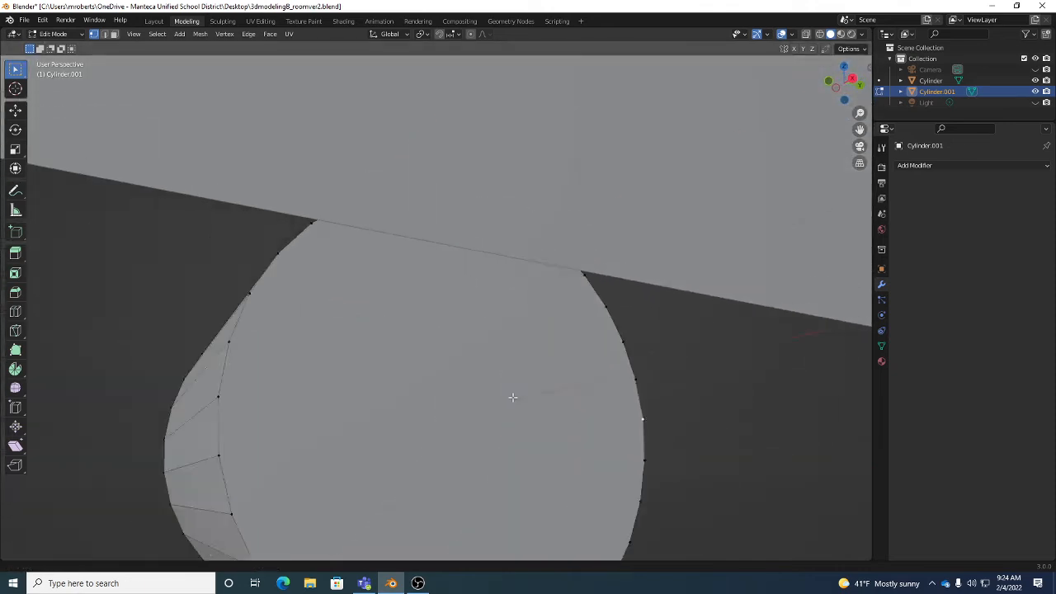
pyautogui.scroll(-5, 515, 393)
pyautogui.moveTo(643, 416); pyautogui.dragTo(670, 429, button='middle')
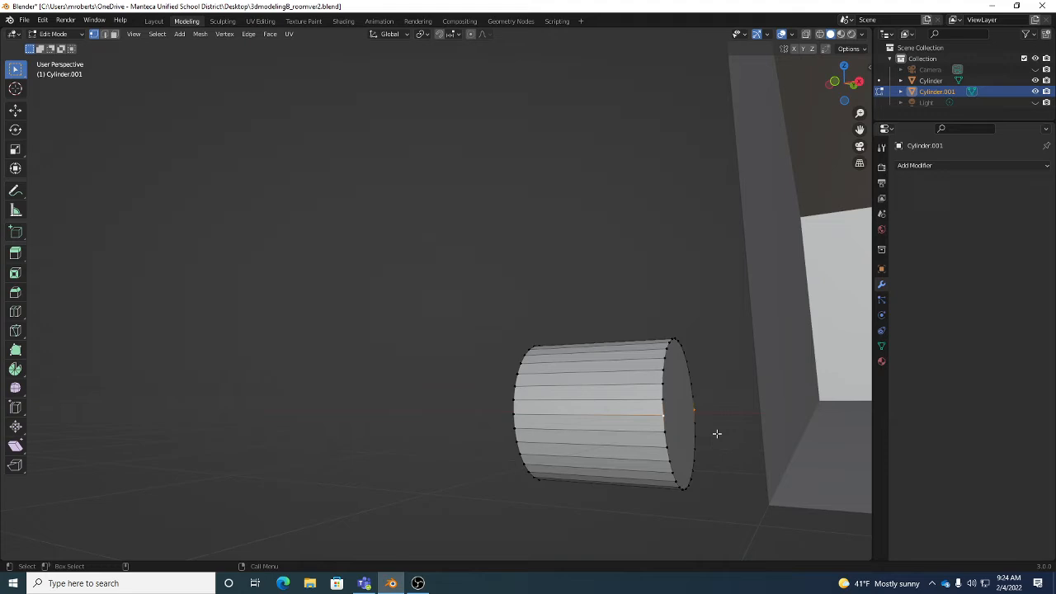
pyautogui.moveTo(716, 433); pyautogui.dragTo(721, 399, button='middle')
pyautogui.rightClick(746, 391)
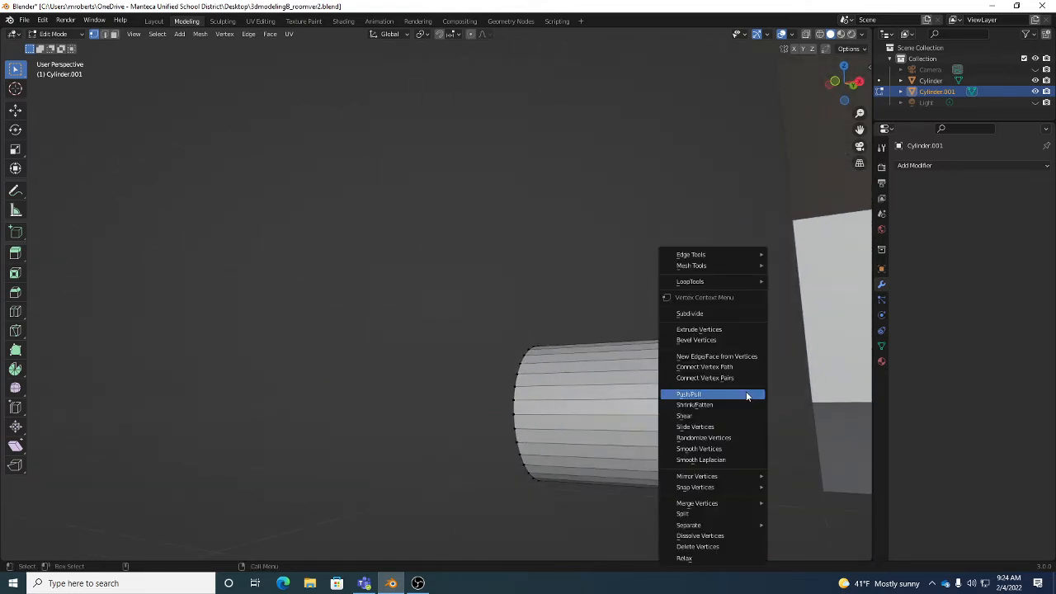
pyautogui.click(732, 377)
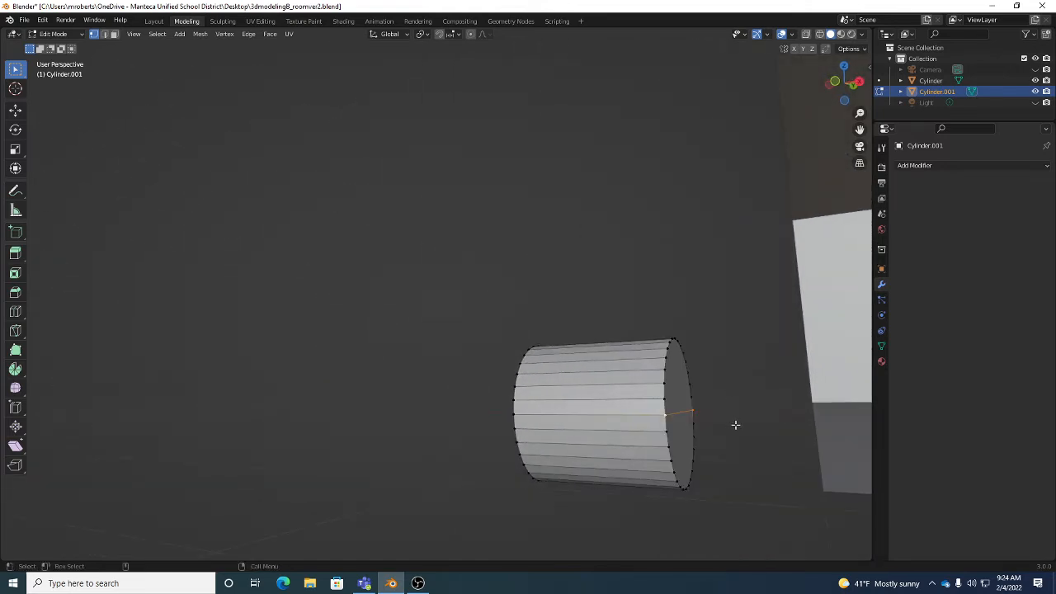
# Step: Switch to face selection and box-select the lower half of the cylinder as seen from its outer end
pyautogui.moveTo(735, 424); pyautogui.dragTo(526, 401, button='middle')
pyautogui.press('3')
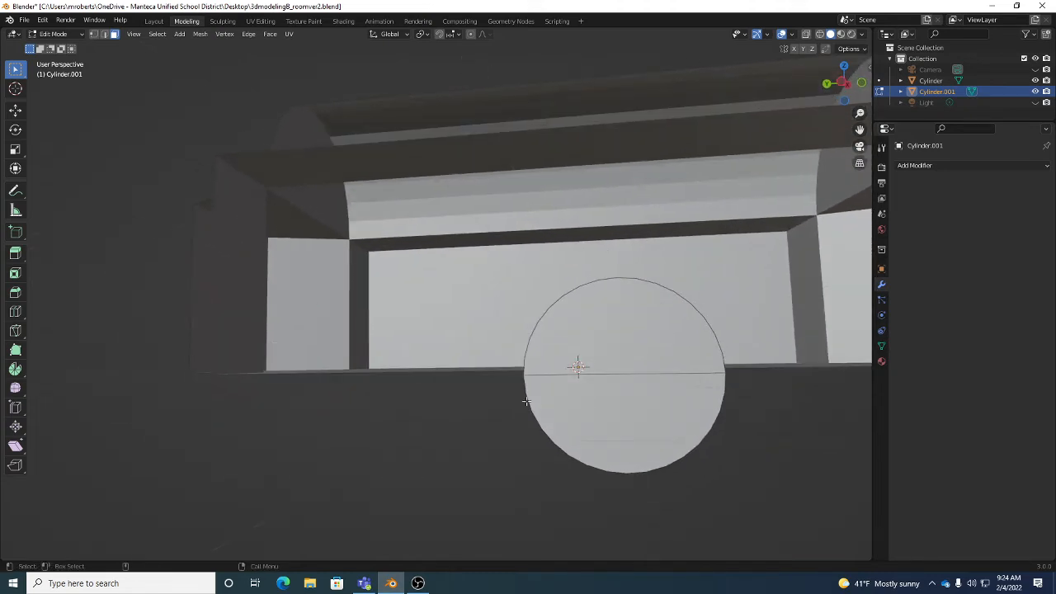
pyautogui.moveTo(488, 384); pyautogui.dragTo(776, 511)
pyautogui.moveTo(770, 504); pyautogui.dragTo(698, 451, button='middle')
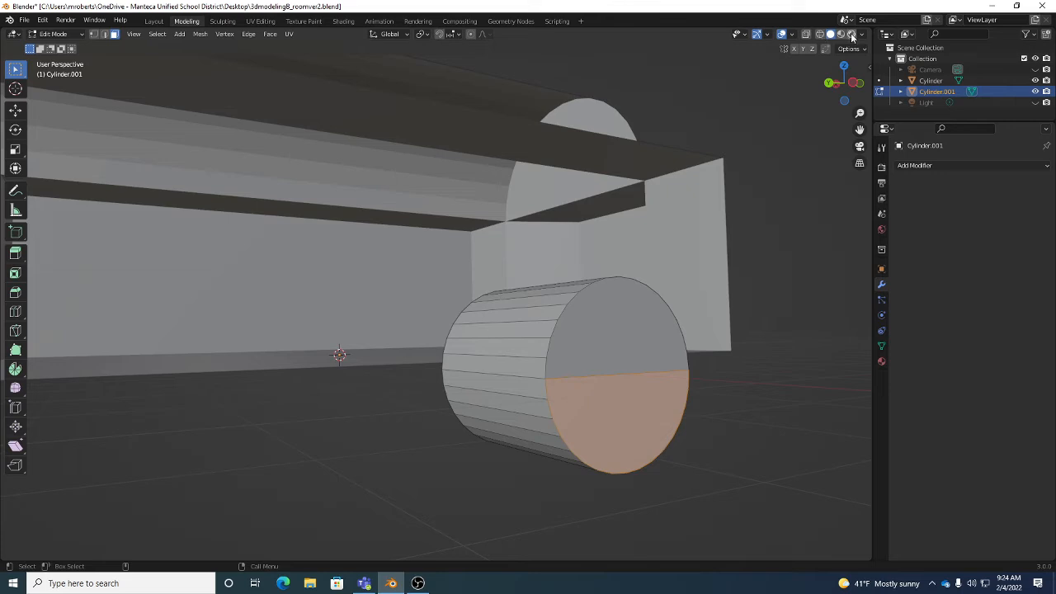
# Step: Turn on X-ray, box-select every face in the cylinder's lower half, and return the display to opaque
pyautogui.click(807, 35)
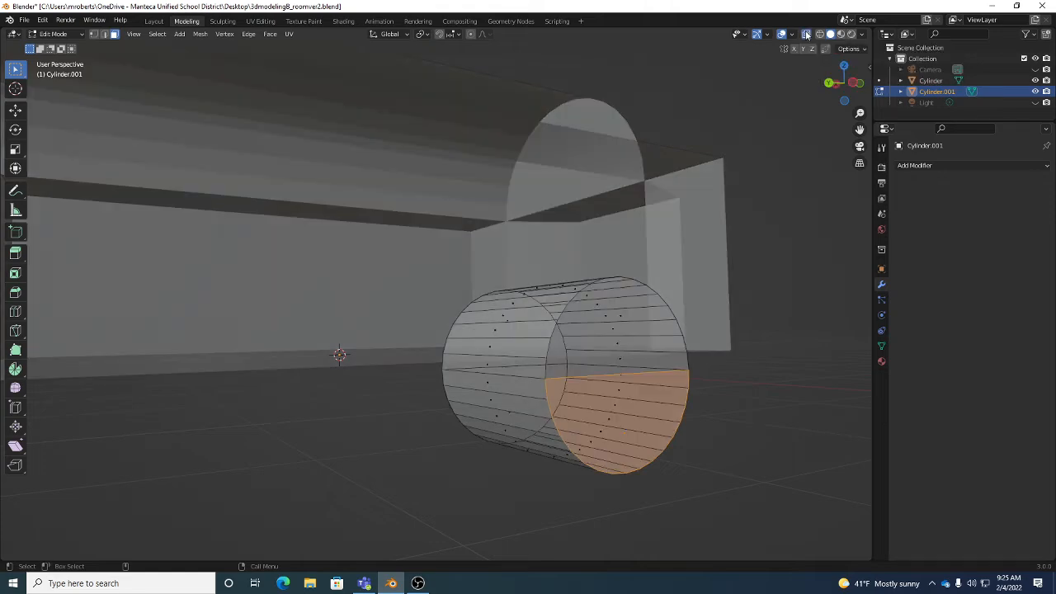
pyautogui.moveTo(594, 372); pyautogui.dragTo(628, 374, button='middle')
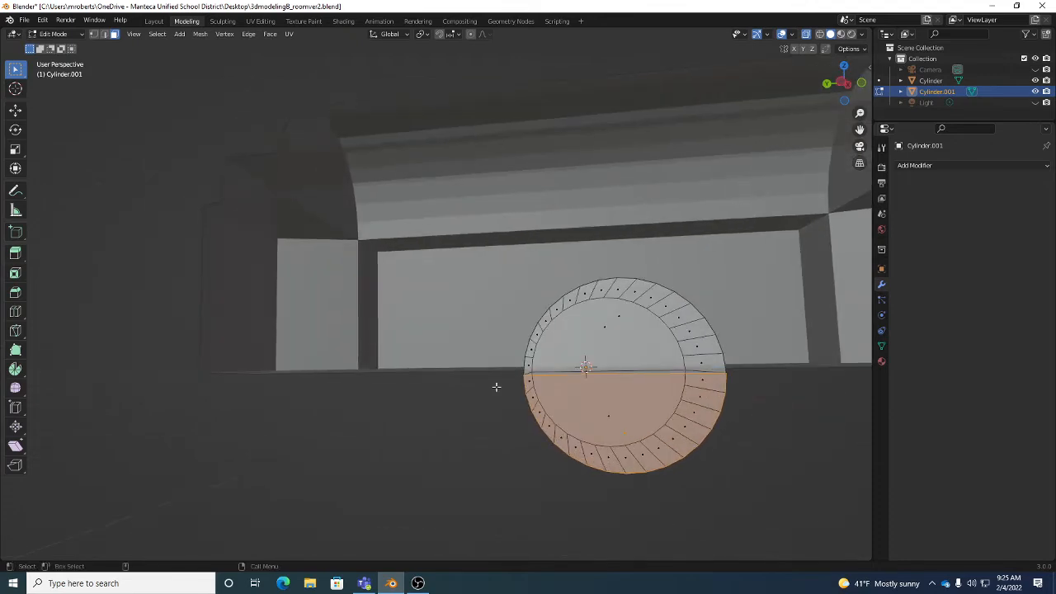
pyautogui.moveTo(506, 388); pyautogui.dragTo(509, 387, button='middle')
pyautogui.moveTo(484, 374); pyautogui.dragTo(738, 524)
pyautogui.moveTo(738, 525); pyautogui.dragTo(778, 475, button='middle')
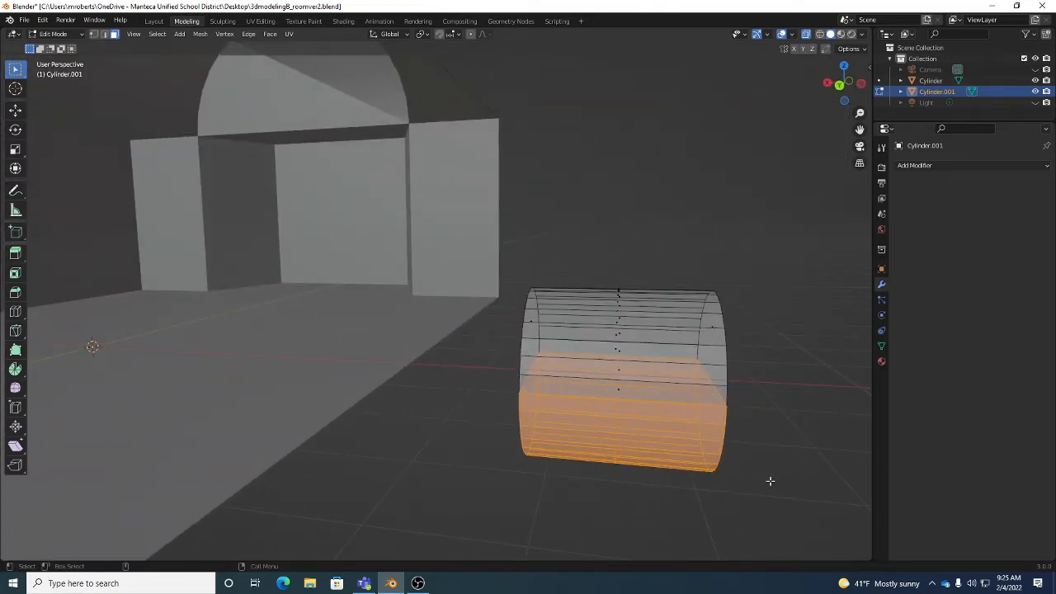
pyautogui.hotkey('alt', 'z')
pyautogui.hotkey('alt', 'z')
pyautogui.hotkey('alt', 'z')
pyautogui.hotkey('alt', 'z')
pyautogui.hotkey('alt', 'z')
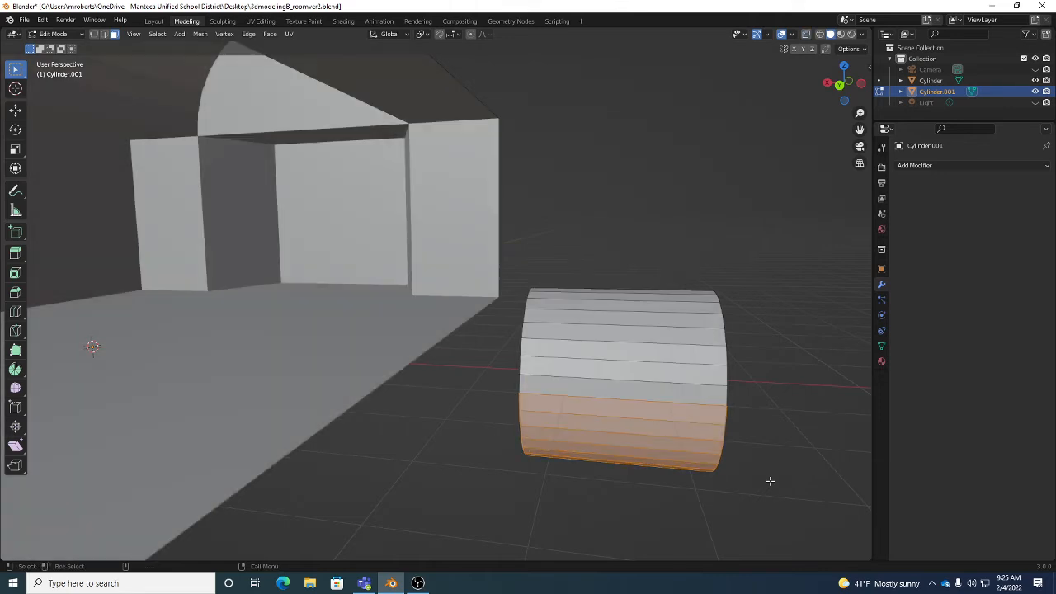
pyautogui.moveTo(773, 377); pyautogui.dragTo(700, 396, button='middle')
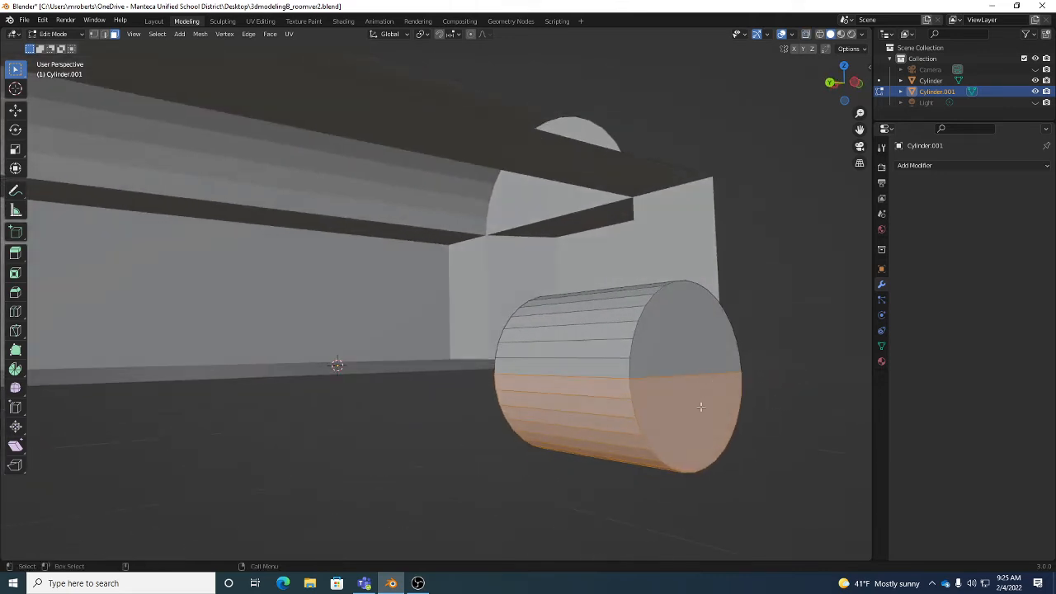
# Step: Select the lower half faces of both cylinder end caps and delete them as faces
pyautogui.click(701, 407)
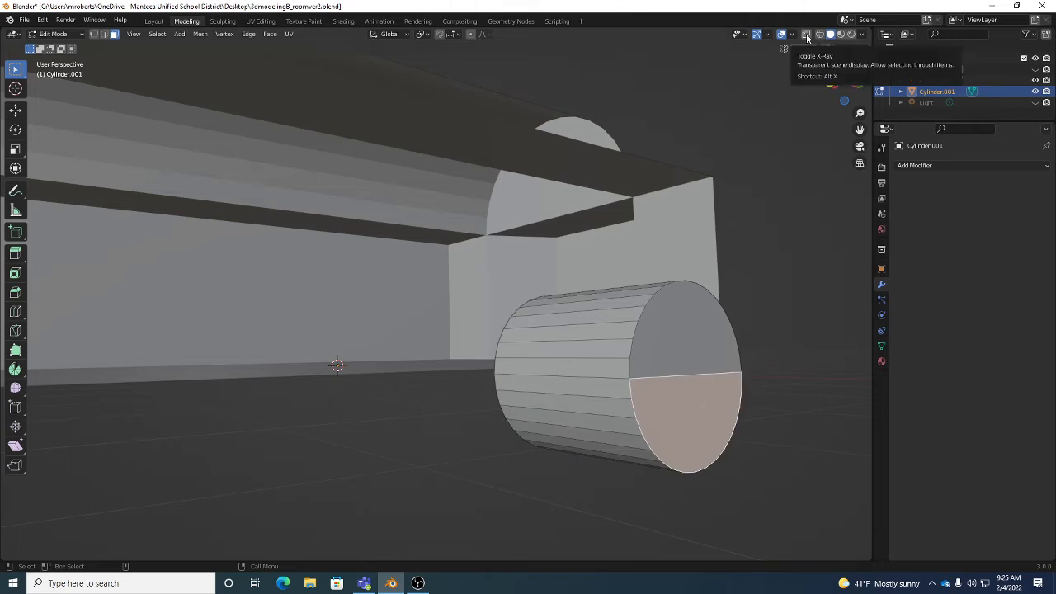
pyautogui.moveTo(632, 373); pyautogui.dragTo(649, 472, button='middle')
pyautogui.click(513, 403)
pyautogui.press('x')
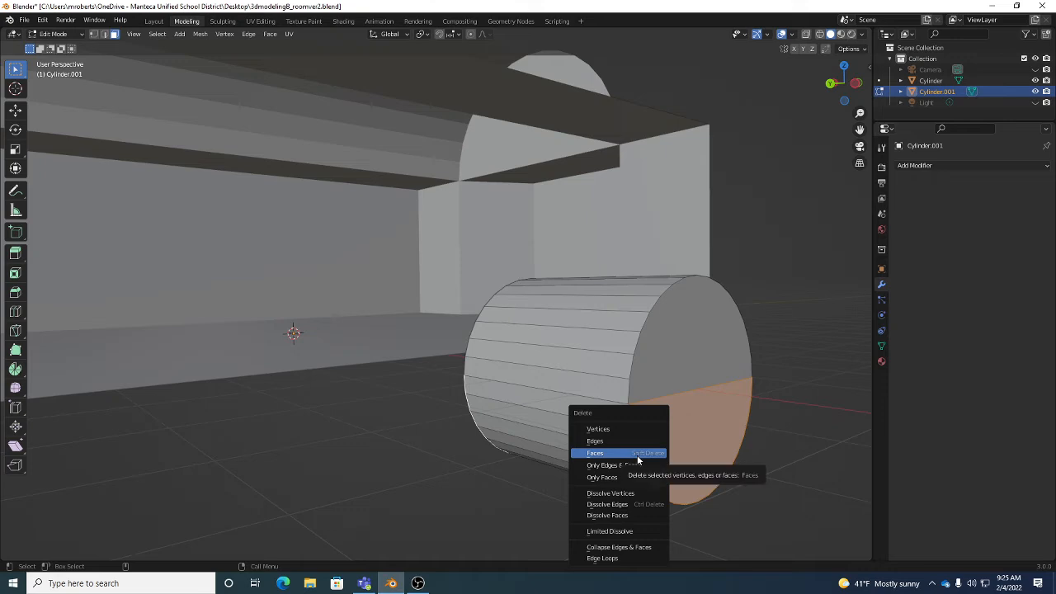
pyautogui.click(595, 453)
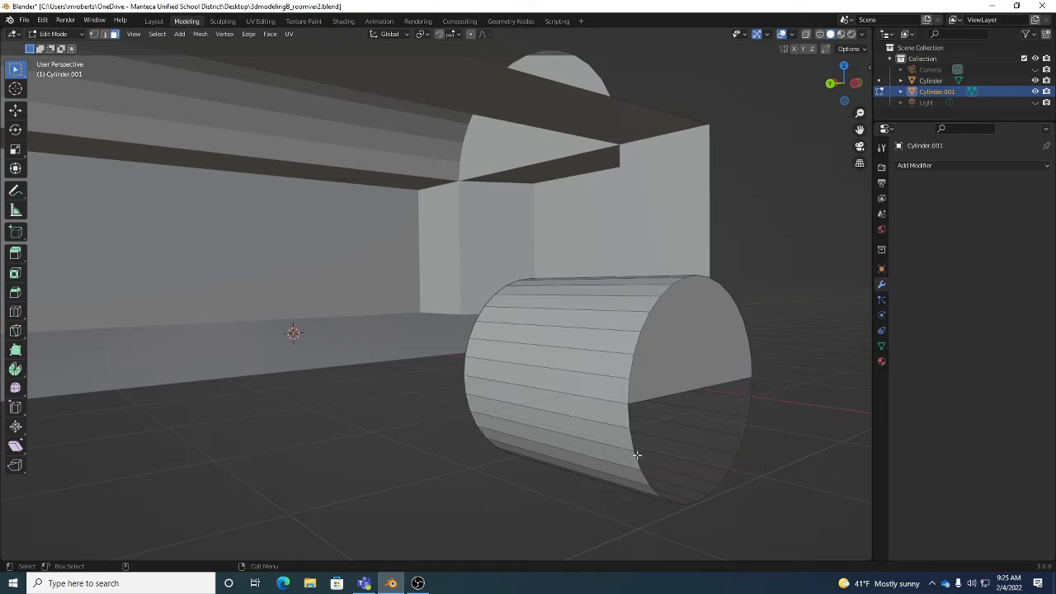
pyautogui.moveTo(653, 460)
pyautogui.mouseDown(button='middle')
pyautogui.moveTo(683, 459)
pyautogui.moveTo(655, 459)
pyautogui.mouseUp(button='middle')
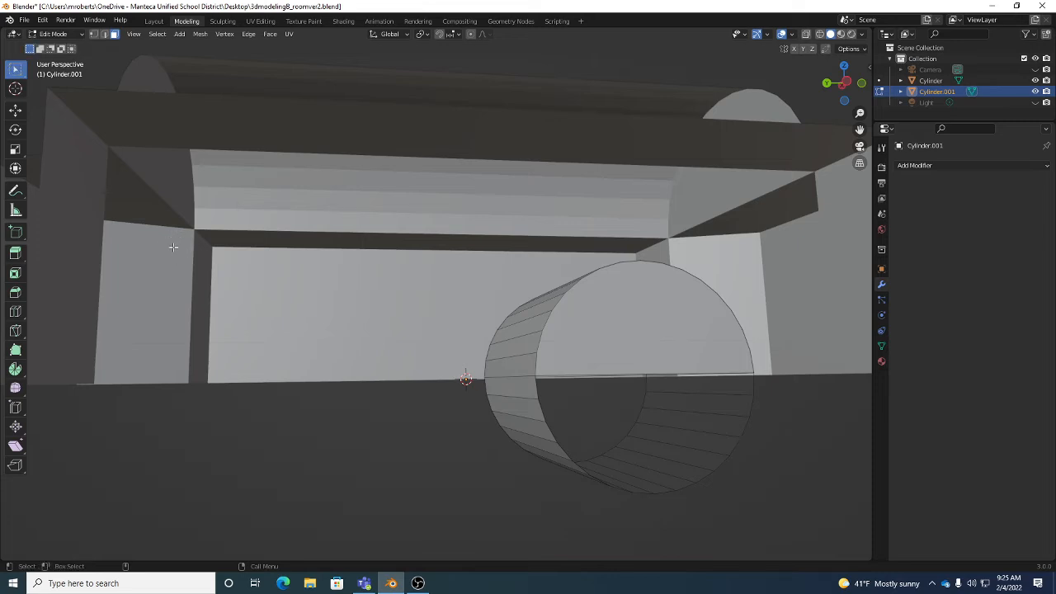
pyautogui.press('c')
pyautogui.press('Escape')
pyautogui.press('w')
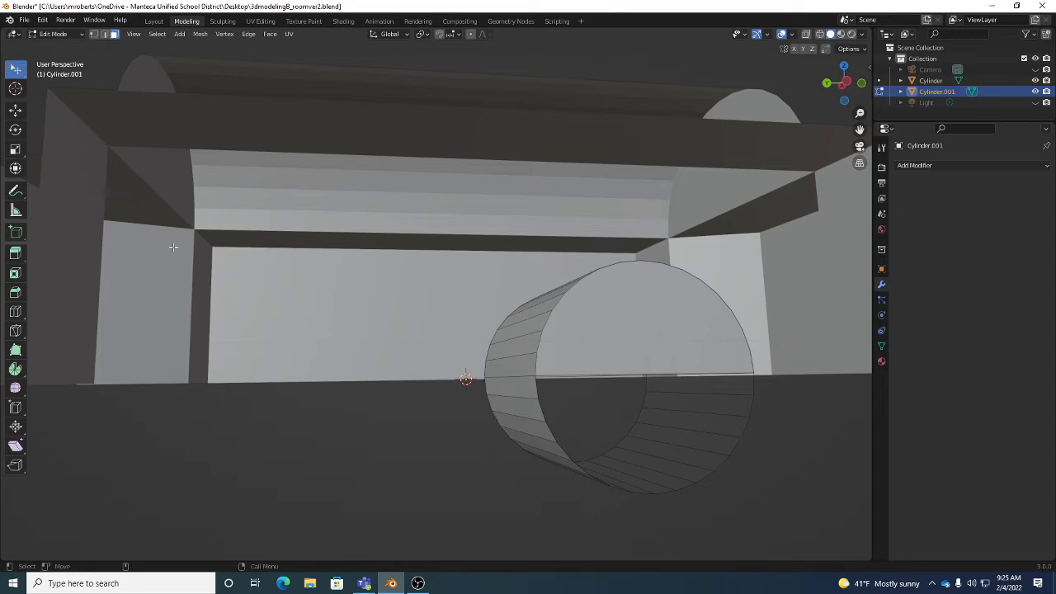
pyautogui.press('w')
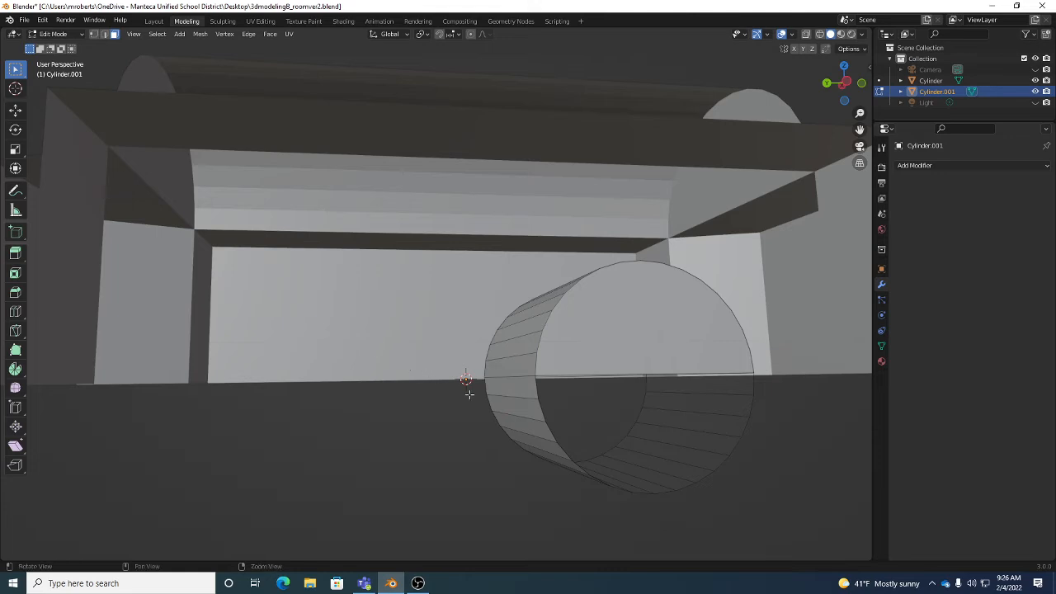
# Step: Box-select the side faces in the cylinder's lower half through the open end and delete them as faces
pyautogui.moveTo(469, 392); pyautogui.dragTo(455, 401, button='middle')
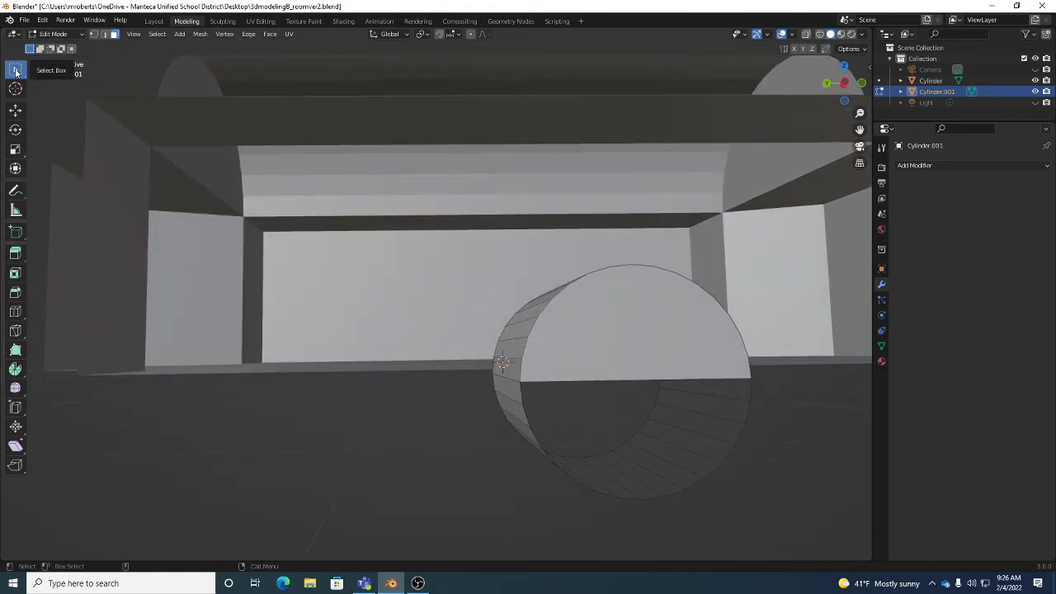
pyautogui.moveTo(394, 415); pyautogui.dragTo(457, 398, button='middle')
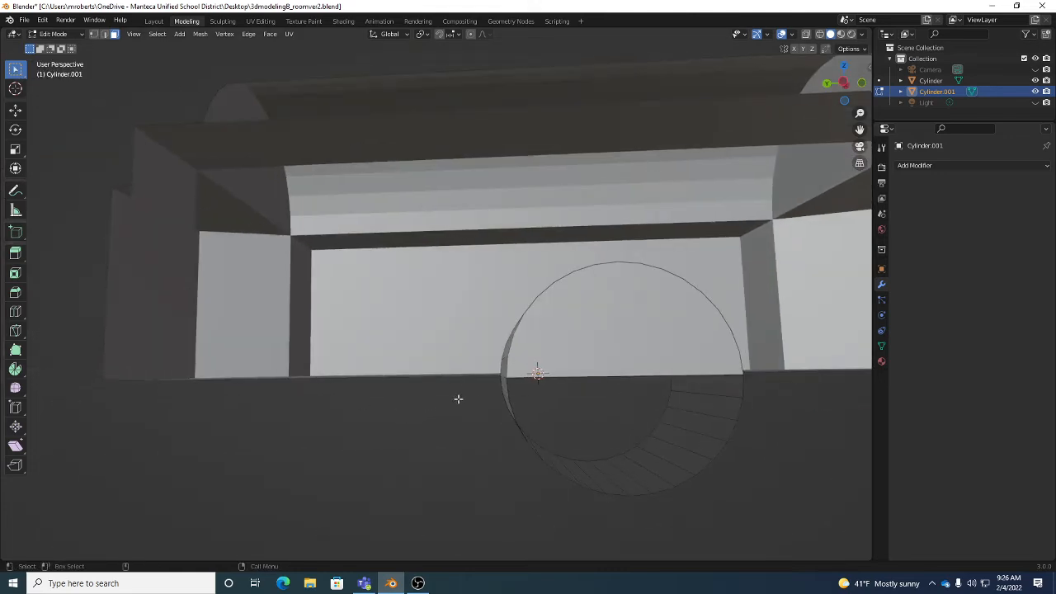
pyautogui.moveTo(470, 385); pyautogui.dragTo(783, 530)
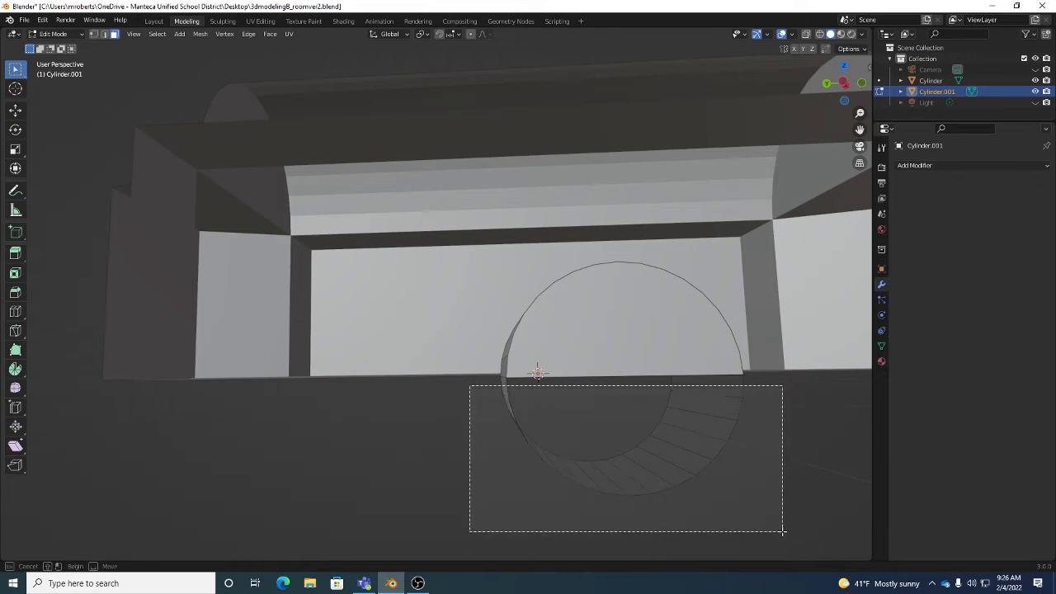
pyautogui.moveTo(782, 530); pyautogui.dragTo(782, 531)
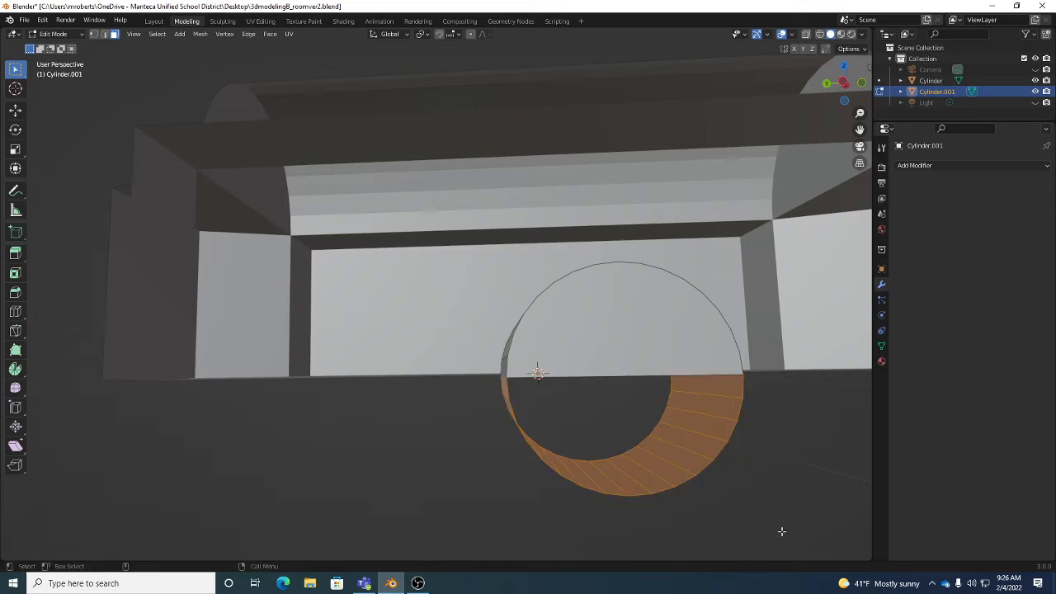
pyautogui.moveTo(624, 448); pyautogui.dragTo(645, 438, button='middle')
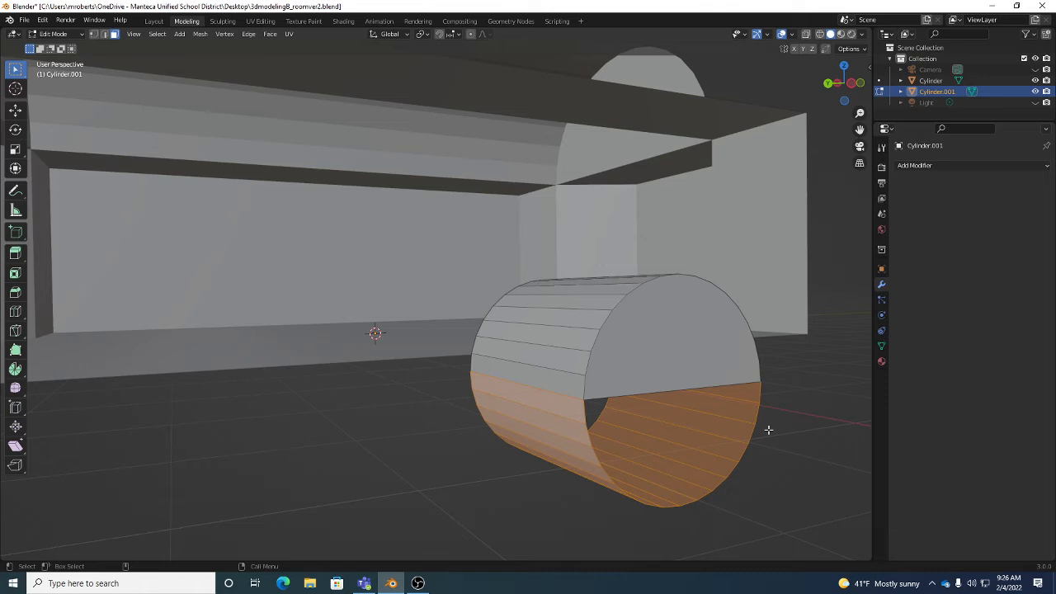
pyautogui.press('x')
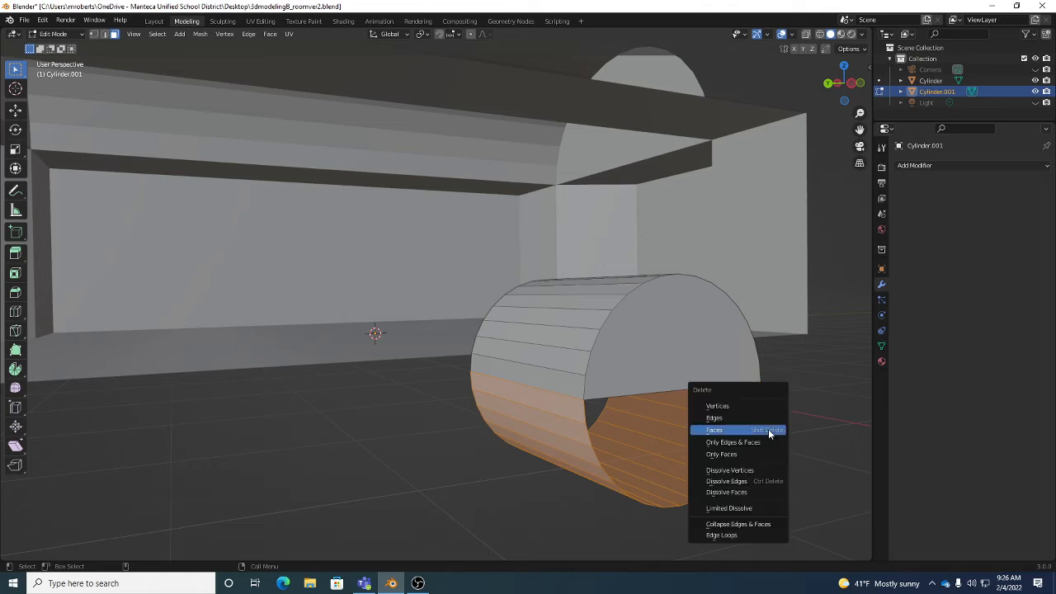
pyautogui.click(769, 432)
# Step: Select the open boundary edge loop under the half cylinder and close it with New Face from Edges
pyautogui.moveTo(661, 418); pyautogui.dragTo(717, 330, button='middle')
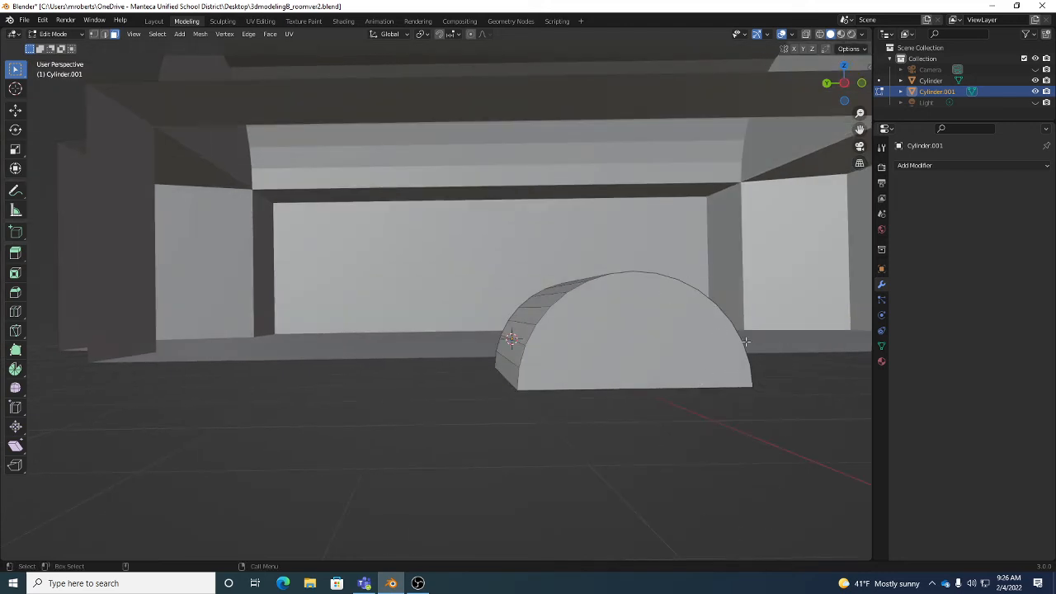
pyautogui.moveTo(643, 378); pyautogui.dragTo(666, 332, button='middle')
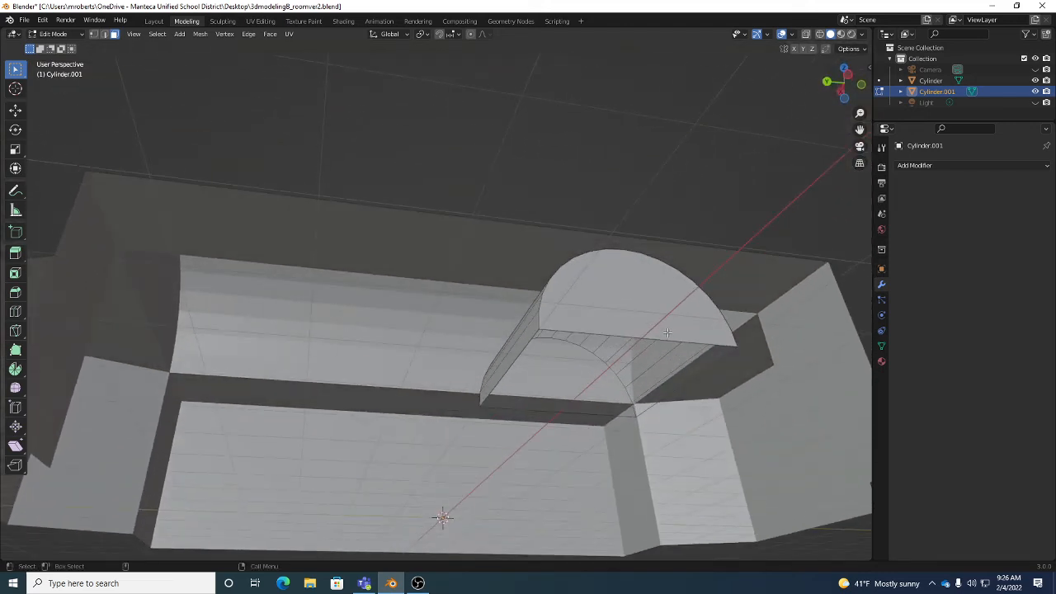
pyautogui.press('2')
pyautogui.keyDown('alt'); pyautogui.click(607, 334); pyautogui.keyUp('alt')
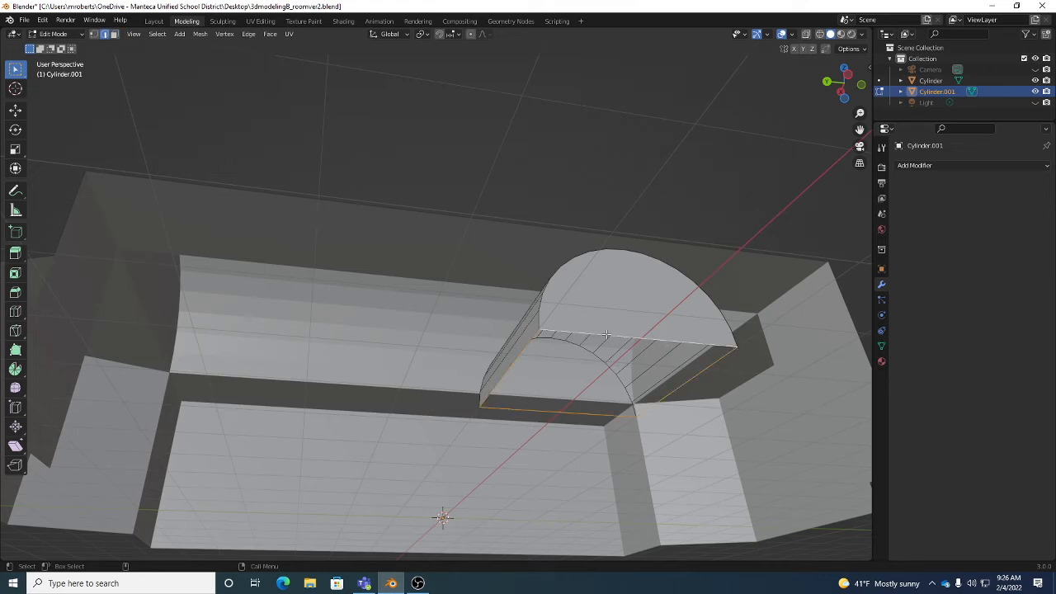
pyautogui.moveTo(606, 334); pyautogui.dragTo(654, 370, button='middle')
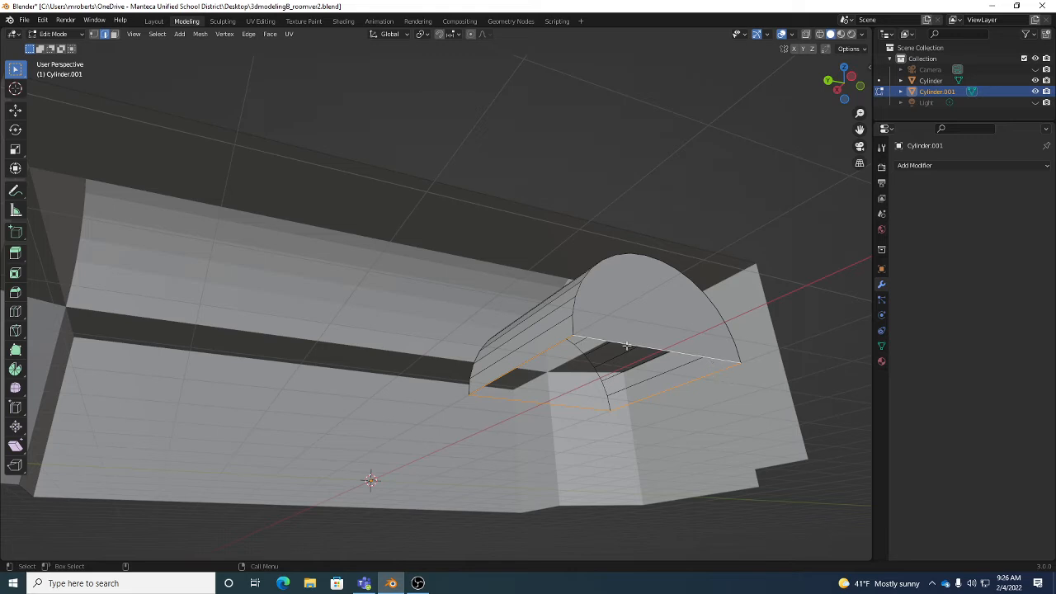
pyautogui.keyDown('alt'); pyautogui.click(547, 347); pyautogui.keyUp('alt')
pyautogui.rightClick(374, 214)
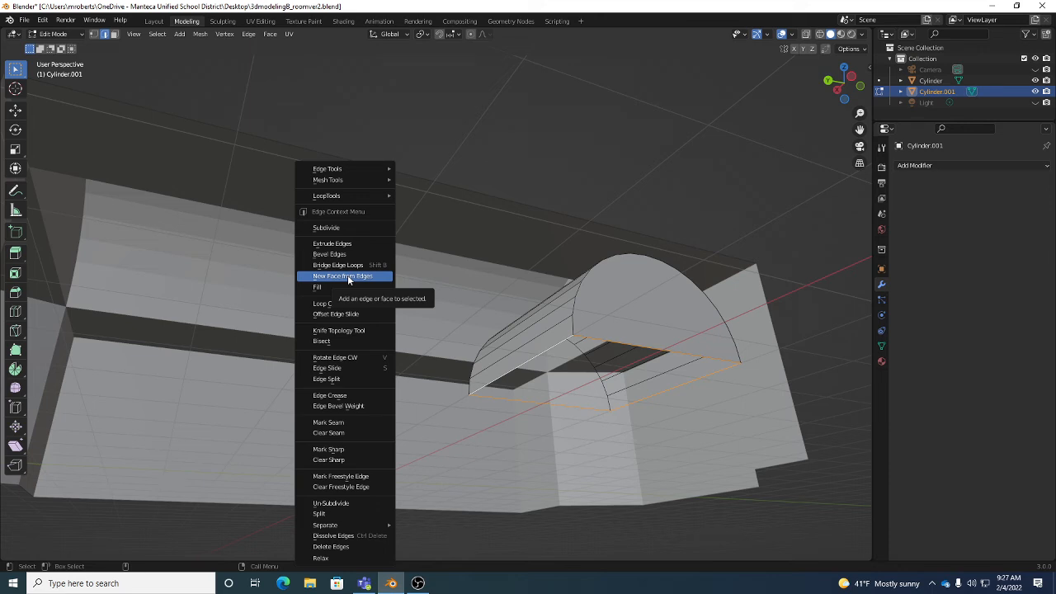
pyautogui.click(347, 275)
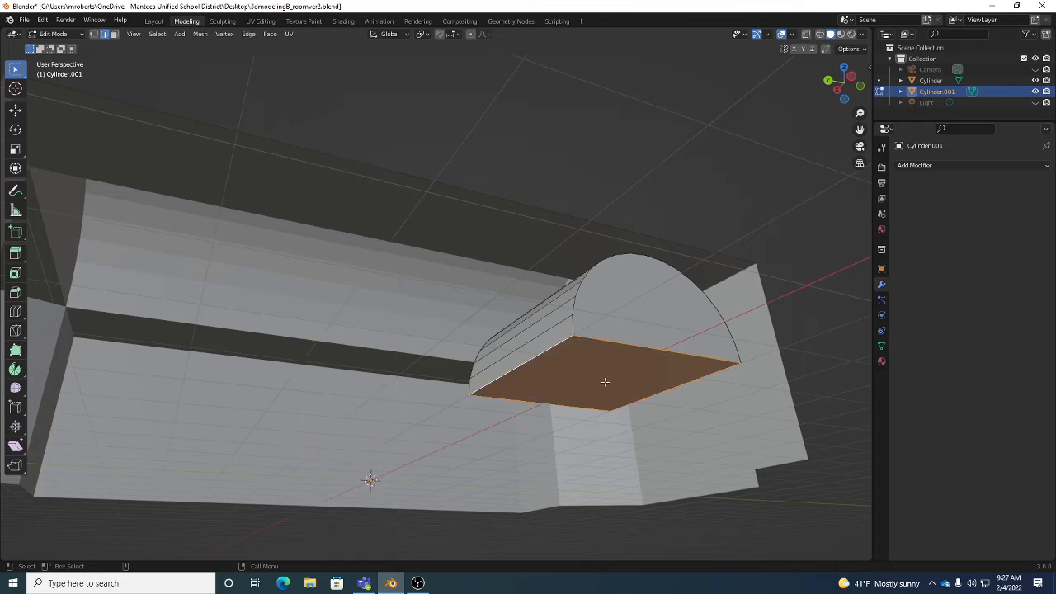
# Step: Extrude the half cylinder's new bottom face straight down with Extrude Region to form a block below the arch
pyautogui.press('3')
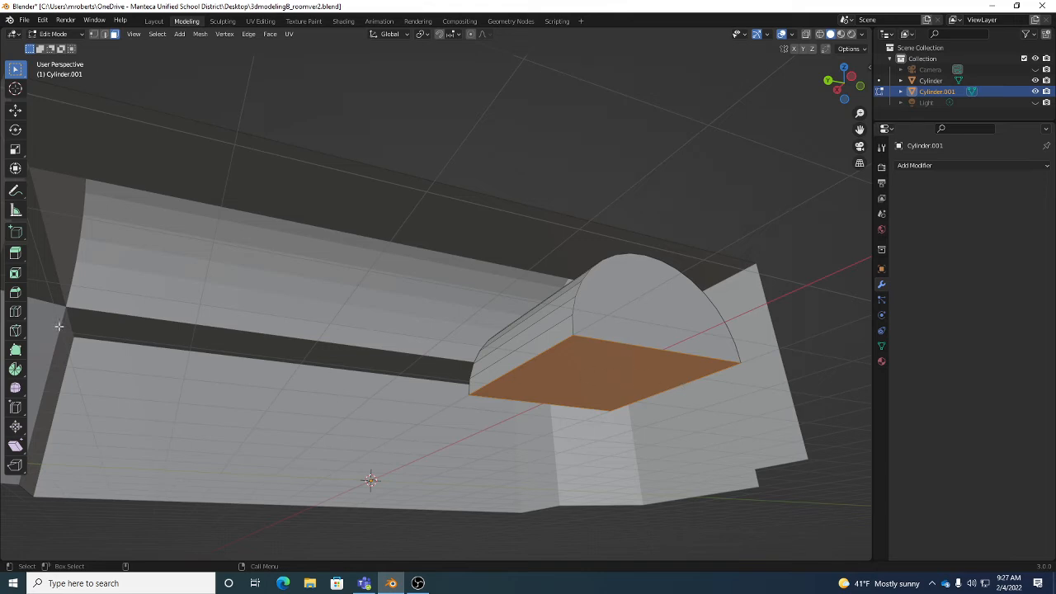
pyautogui.click(17, 255)
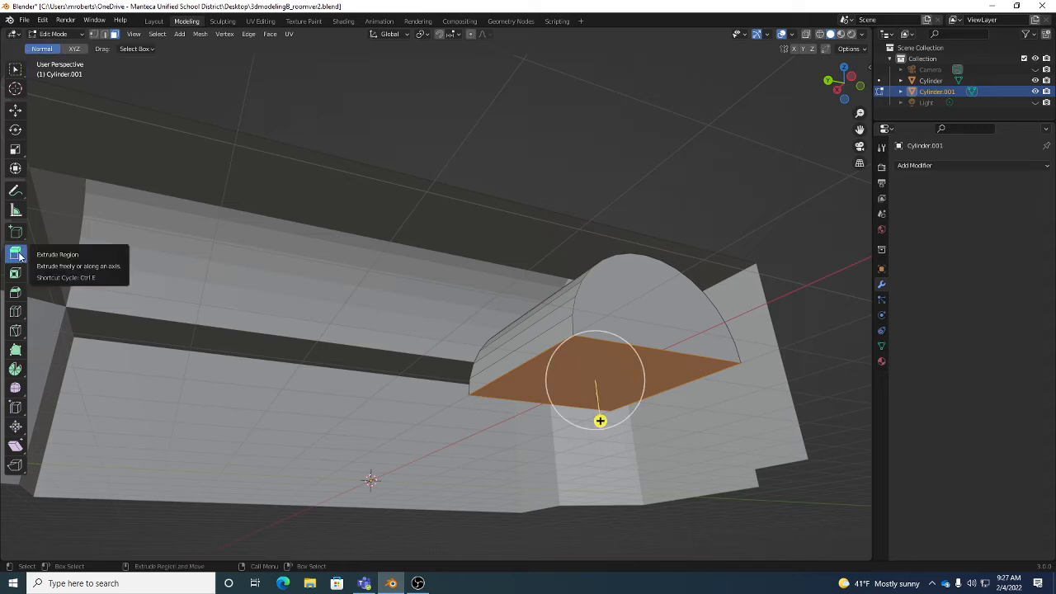
pyautogui.moveTo(600, 421); pyautogui.dragTo(606, 512)
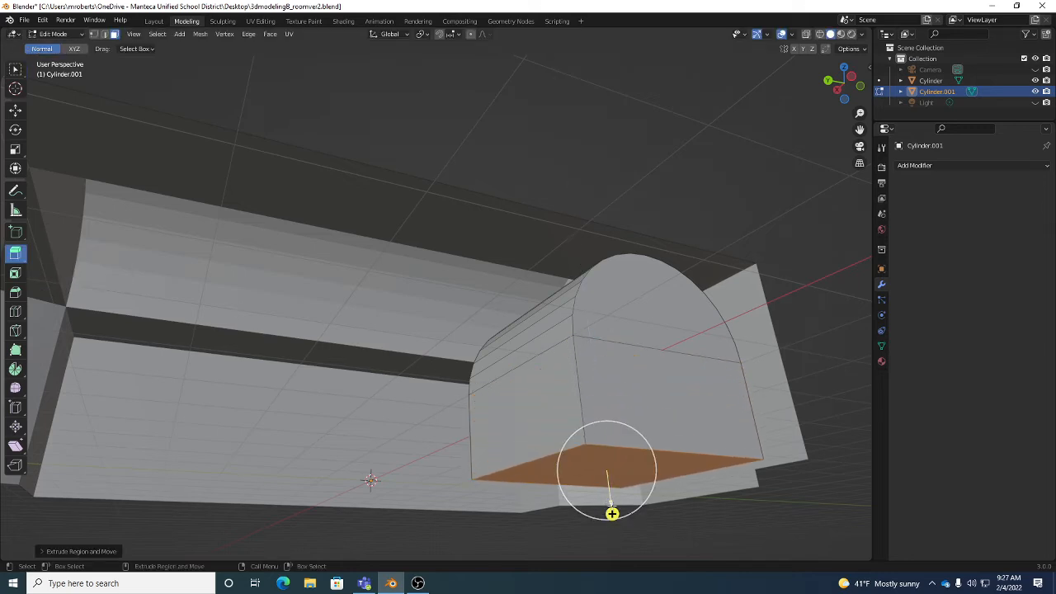
pyautogui.moveTo(626, 476)
pyautogui.mouseDown(button='middle')
pyautogui.moveTo(660, 471)
pyautogui.moveTo(631, 489)
pyautogui.mouseUp(button='middle')
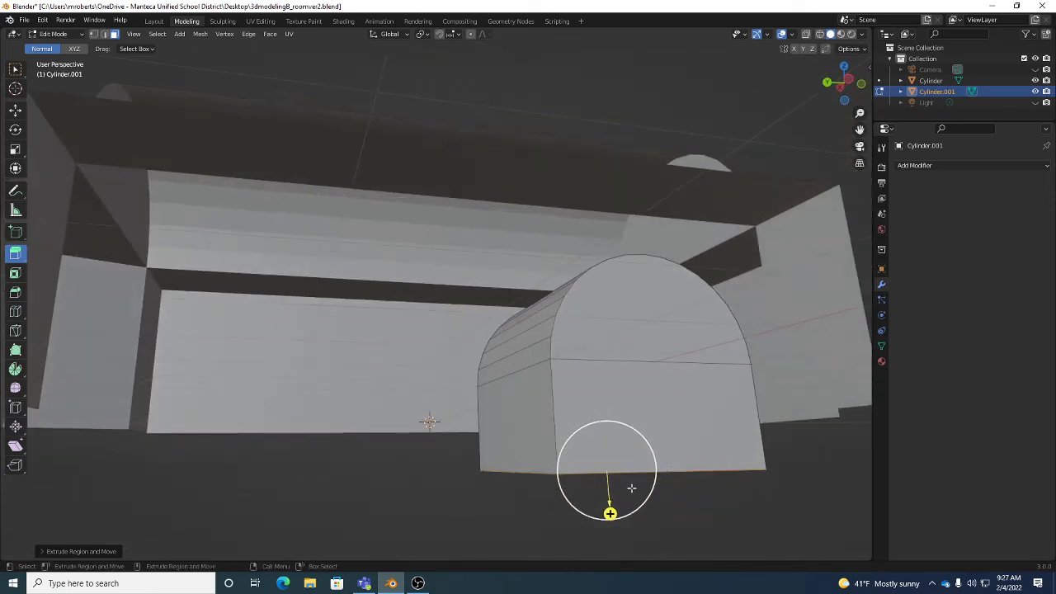
# Step: Lower the arched block's bottom face further along the Z axis with the Move tool
pyautogui.hotkey('shift', 'space')
pyautogui.press('g')
pyautogui.moveTo(602, 423); pyautogui.dragTo(601, 463)
pyautogui.moveTo(603, 463); pyautogui.dragTo(664, 430, button='middle')
pyautogui.scroll(-8, 685, 458)
pyautogui.scroll(3, 646, 431)
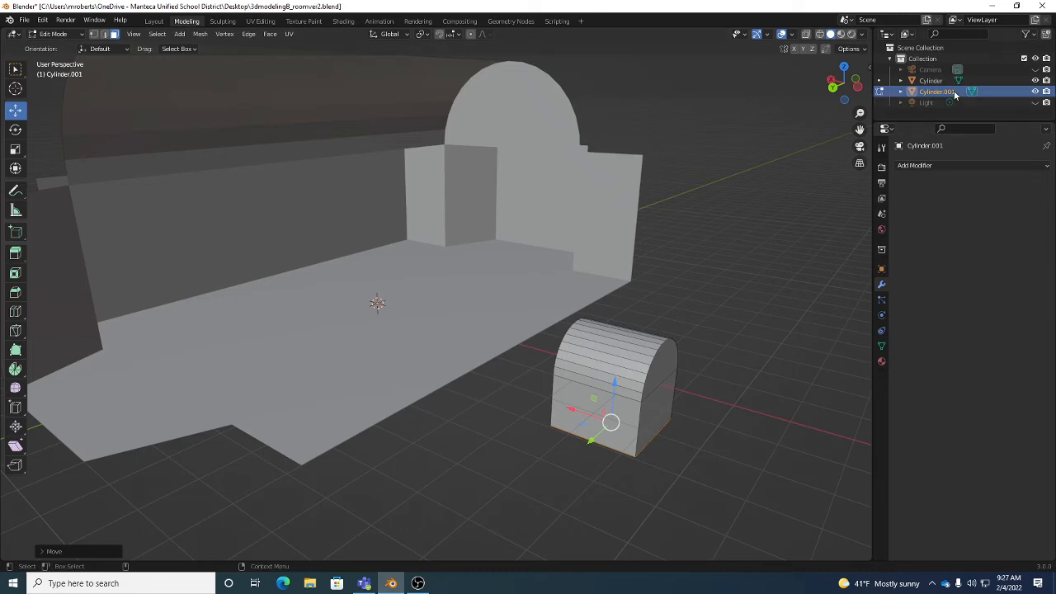
# Step: Select the whole arched block and move it along the X axis until it passes through the room's side wall
pyautogui.click(157, 33)
pyautogui.click(164, 51)
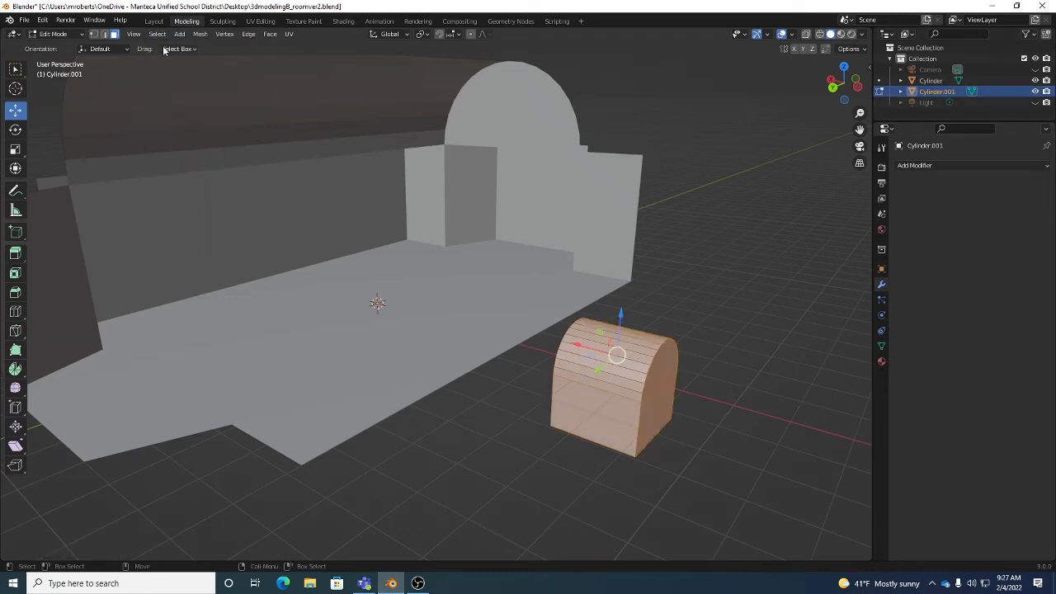
pyautogui.moveTo(457, 302); pyautogui.dragTo(628, 351, button='middle')
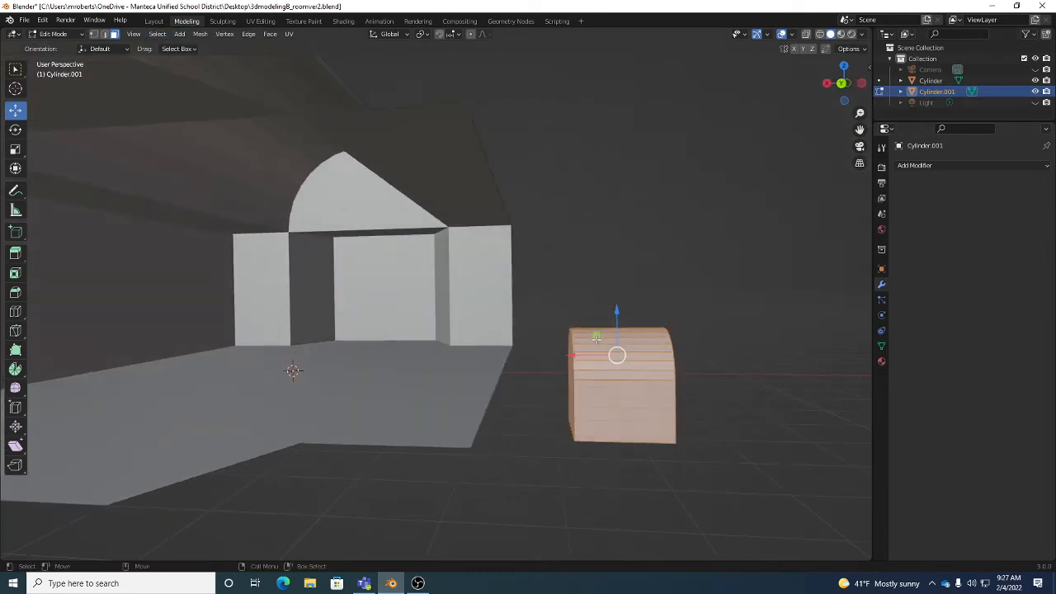
pyautogui.moveTo(597, 336); pyautogui.dragTo(511, 332)
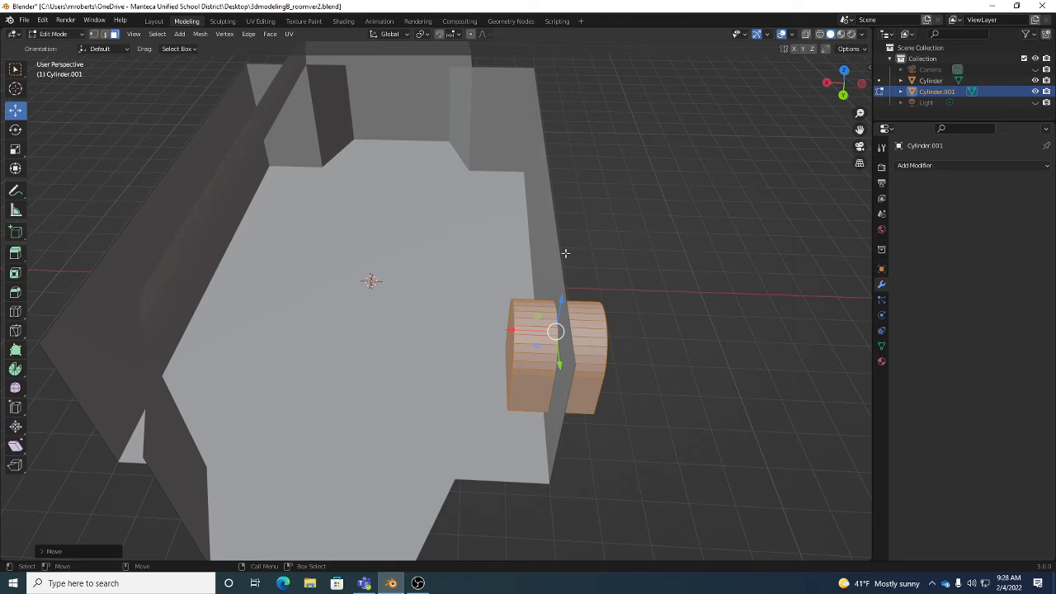
pyautogui.moveTo(565, 254); pyautogui.dragTo(409, 317, button='middle')
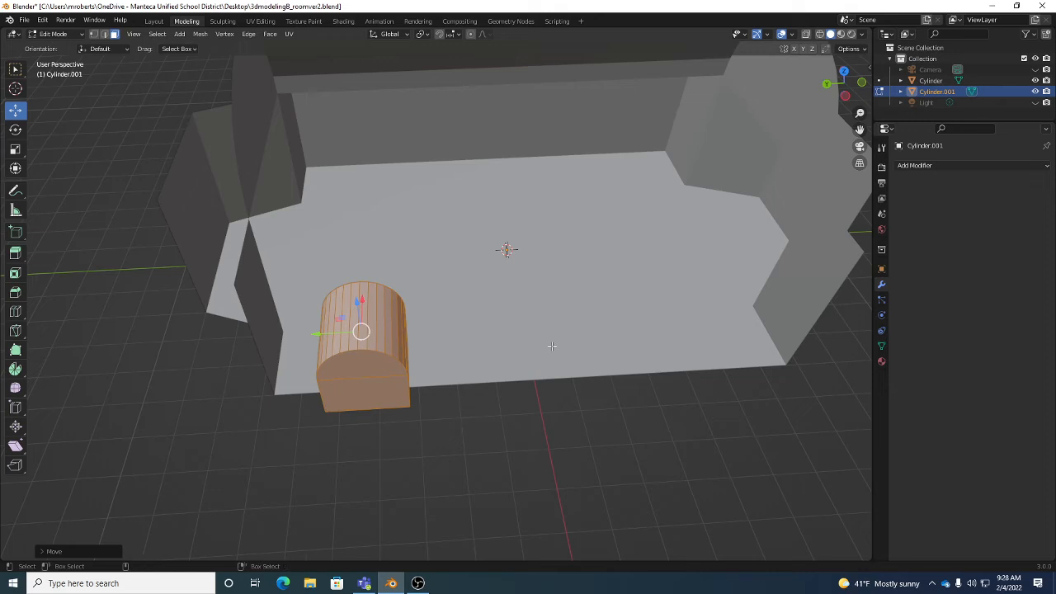
pyautogui.press('g')
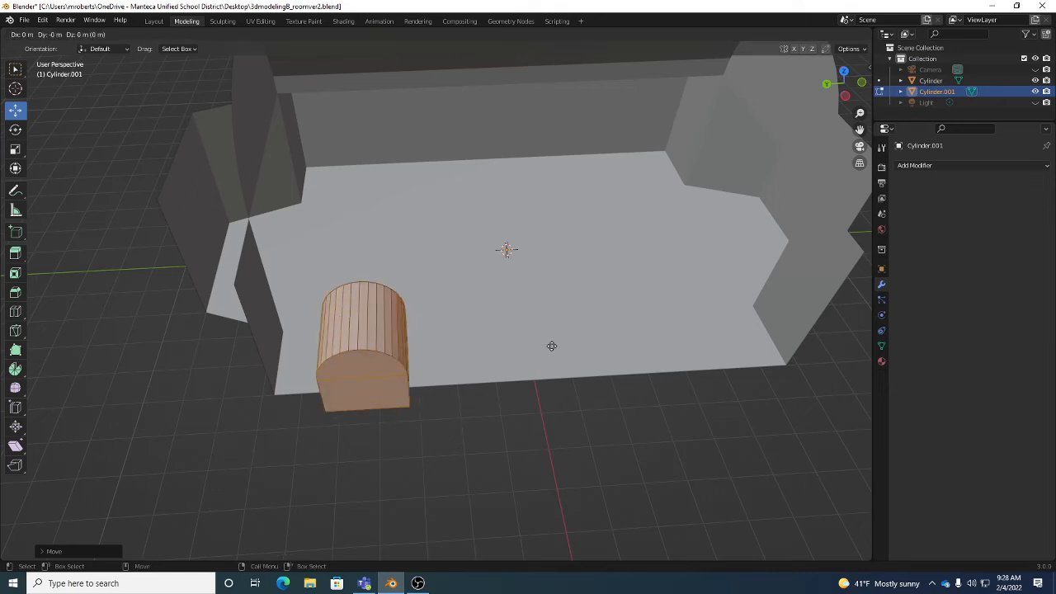
pyautogui.click(552, 347)
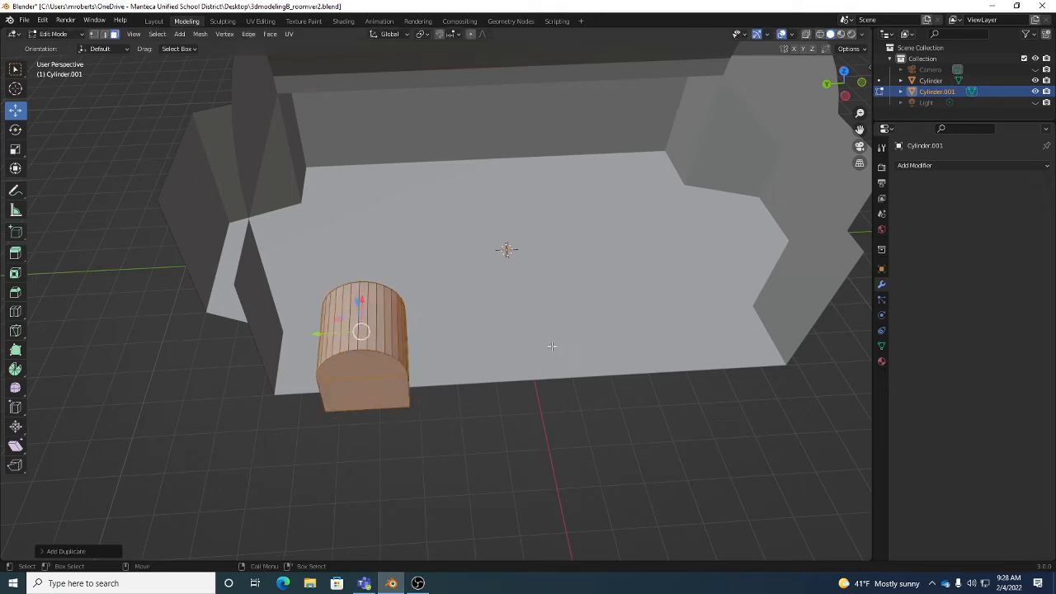
pyautogui.click(200, 34)
pyautogui.hotkey('ctrl', 'z')
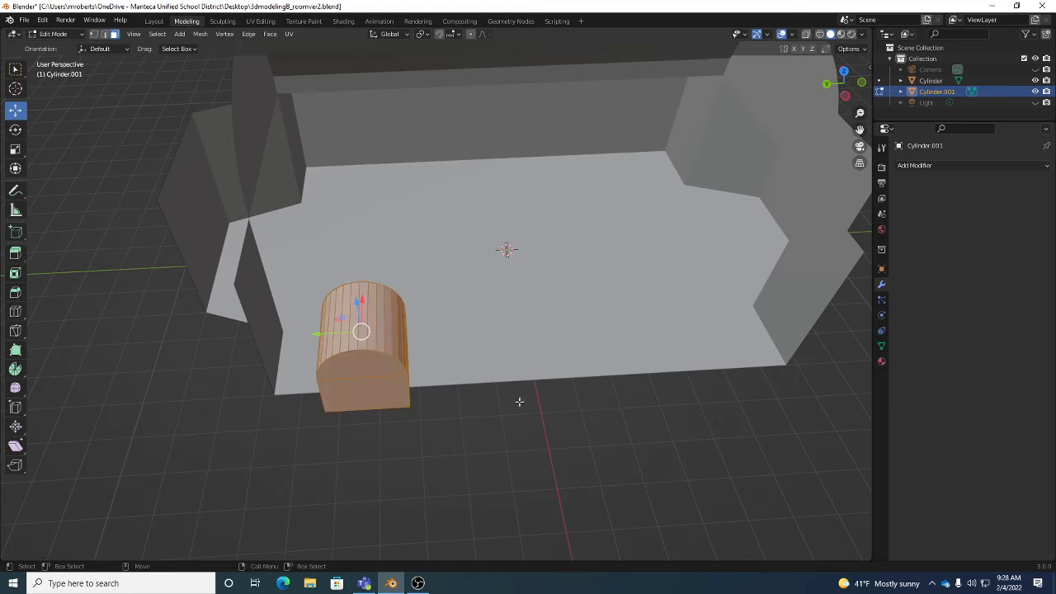
pyautogui.hotkey('shift', 'd')
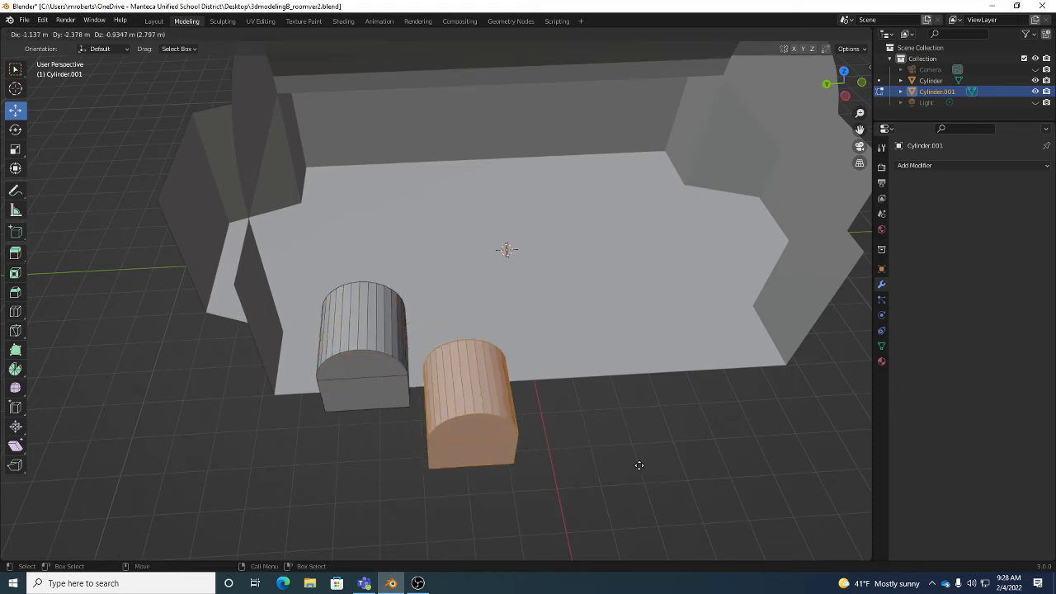
pyautogui.click(640, 456)
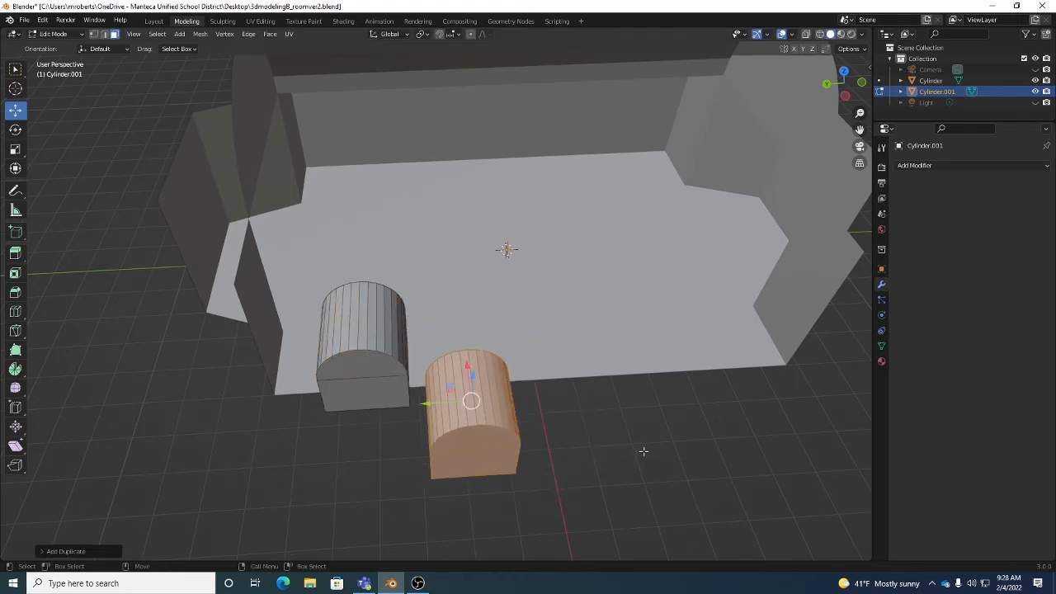
pyautogui.hotkey('ctrl', 'z')
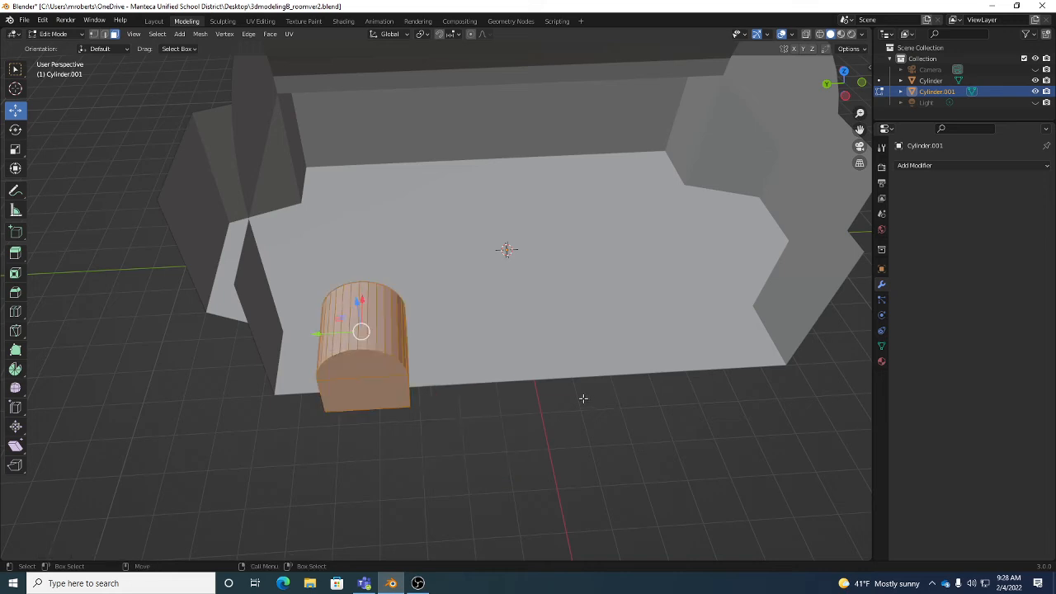
# Step: Duplicate the arched block in place and move the copy along the Y axis to the middle of the side wall
pyautogui.hotkey('shift', 'd')
pyautogui.press('Escape')
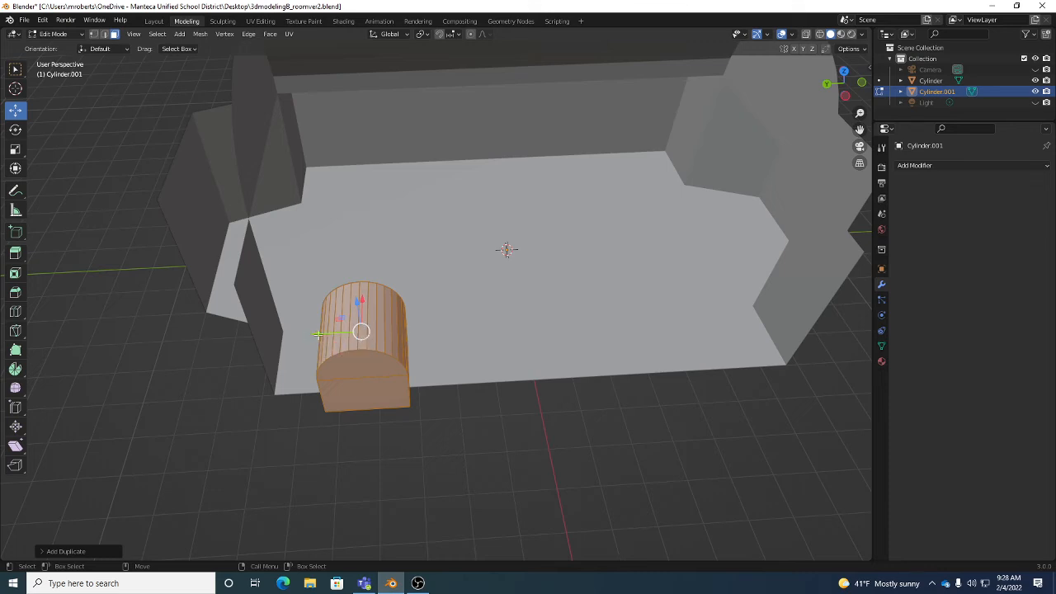
pyautogui.moveTo(317, 334); pyautogui.dragTo(487, 330)
pyautogui.moveTo(495, 347); pyautogui.dragTo(515, 387, button='middle')
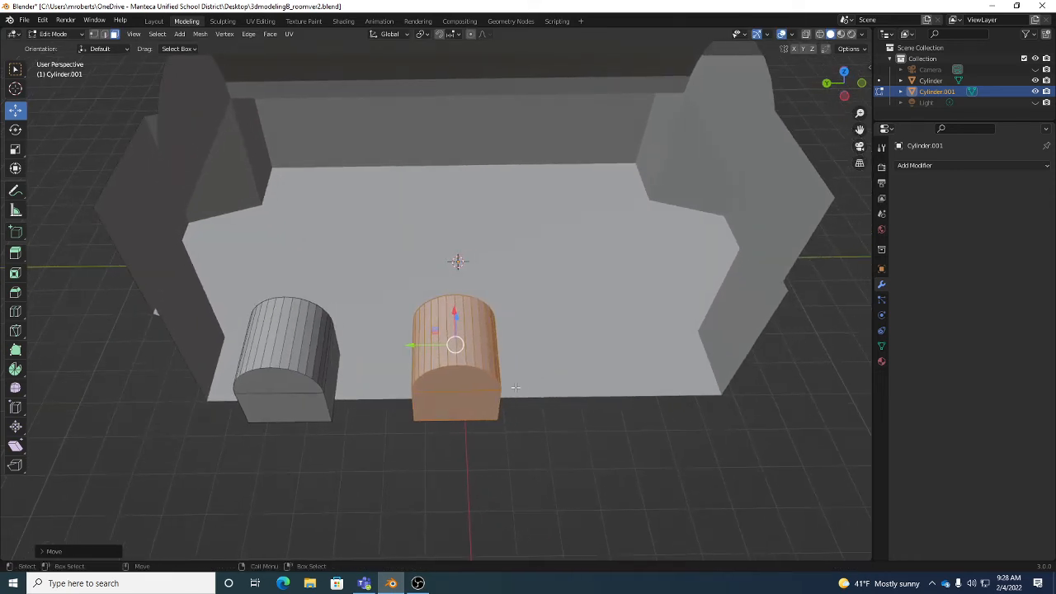
# Step: Turn on snapping and shift the middle copy along the Y axis to centre it on the room's X axis line
pyautogui.click(440, 35)
pyautogui.click(459, 35)
pyautogui.moveTo(409, 345); pyautogui.dragTo(431, 352)
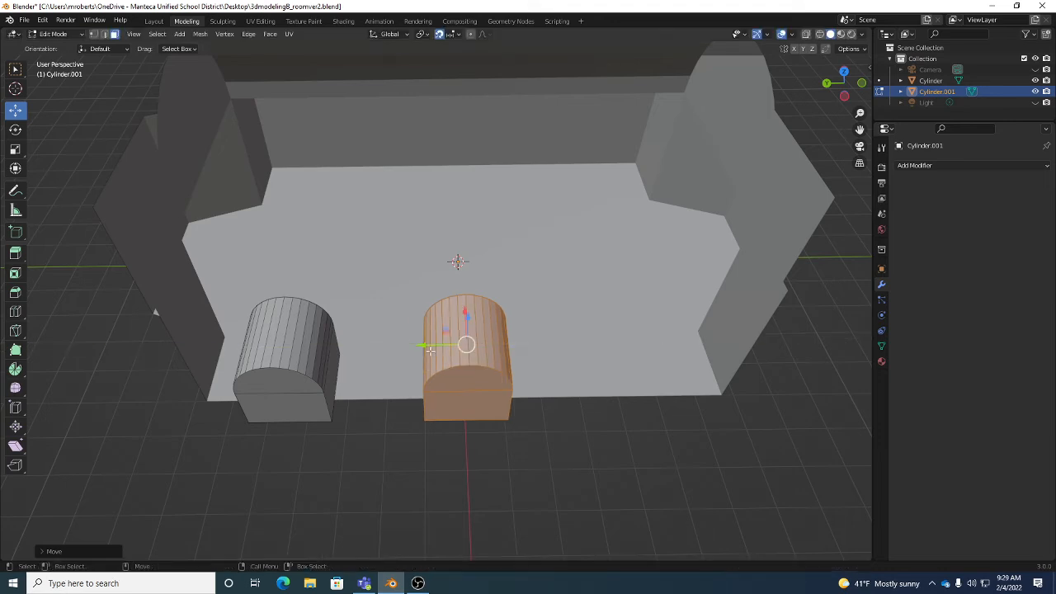
# Step: Select all geometry linked to the original block's arched front face and shift that block slightly along the Y axis toward the middle one
pyautogui.keyDown('shift'); pyautogui.moveTo(570, 365); pyautogui.dragTo(390, 336, button='middle'); pyautogui.keyUp('shift')
pyautogui.click(390, 334)
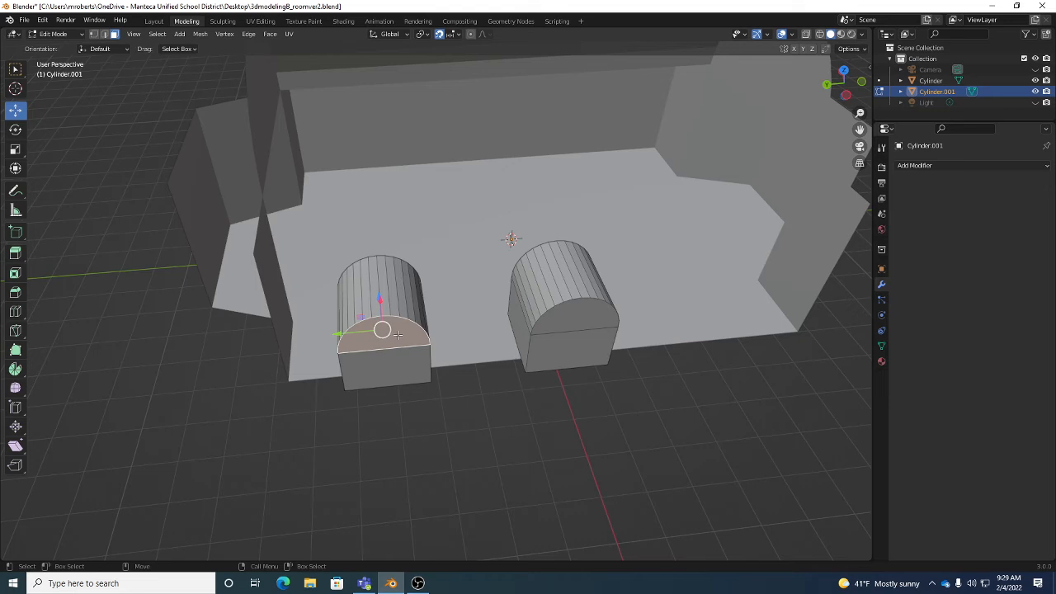
pyautogui.click(157, 34)
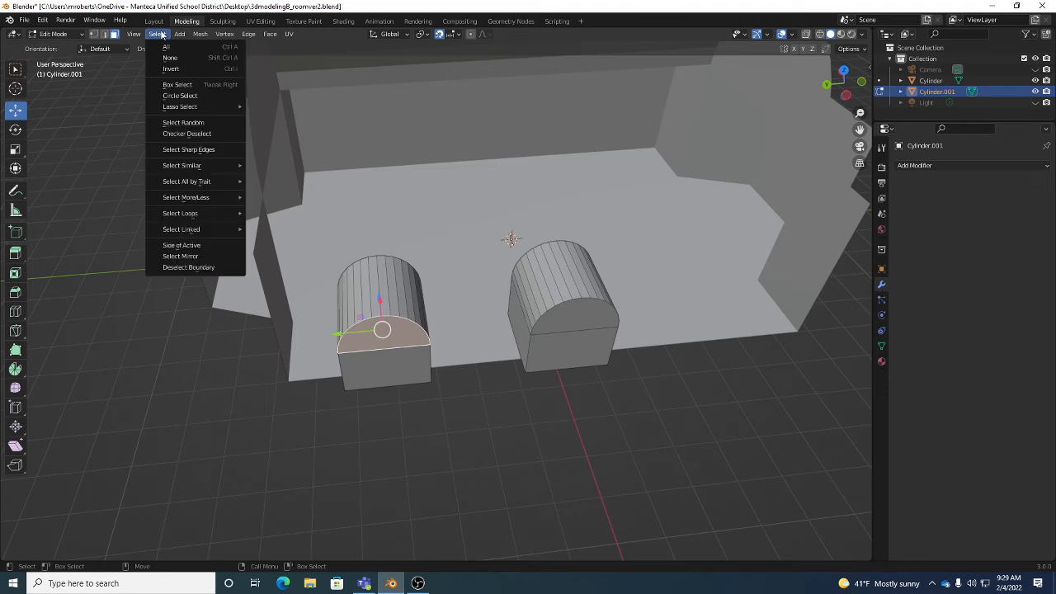
pyautogui.moveTo(200, 228)
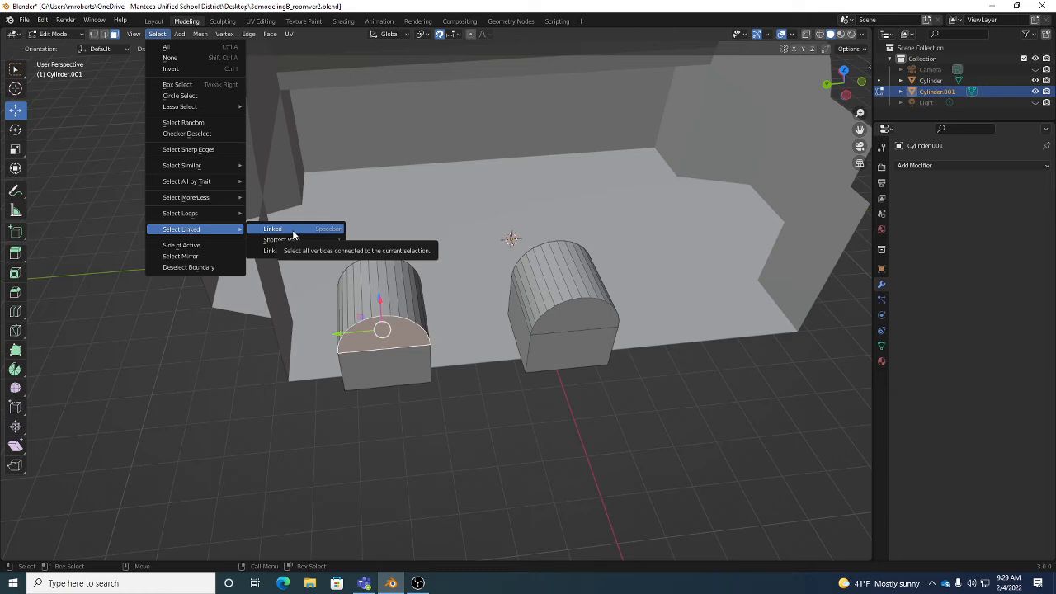
pyautogui.click(293, 235)
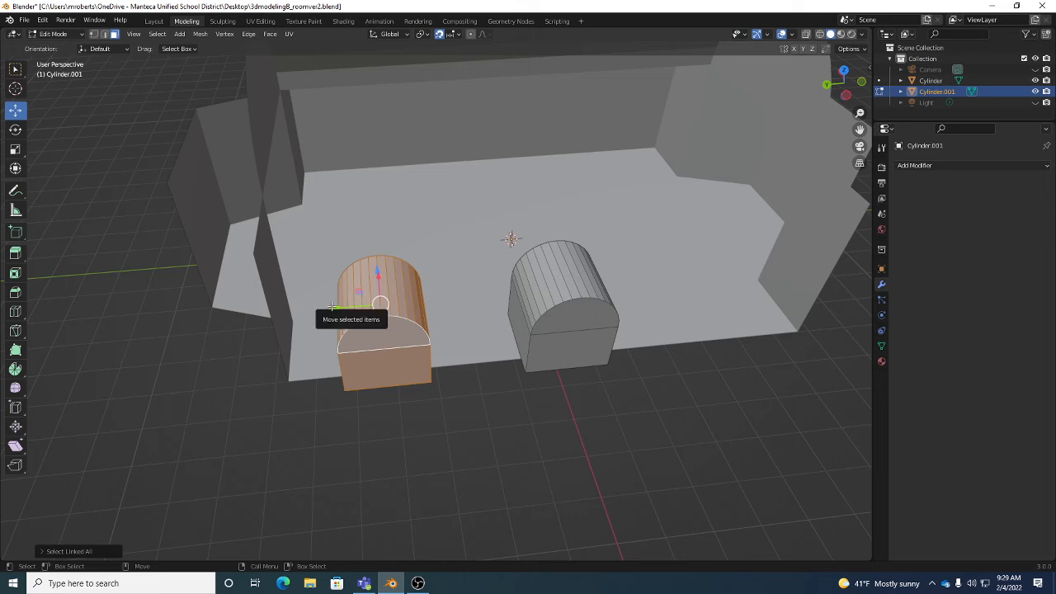
pyautogui.moveTo(334, 306); pyautogui.dragTo(352, 339)
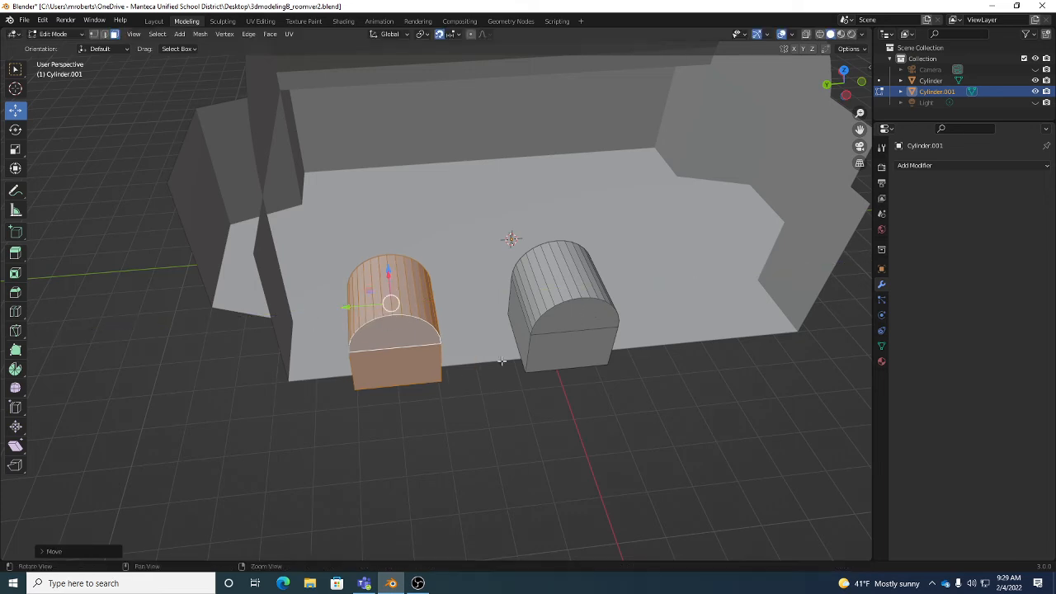
# Step: Select the entire middle block by extending the selection from its arched front face to all linked geometry
pyautogui.moveTo(353, 339); pyautogui.dragTo(476, 367, button='middle')
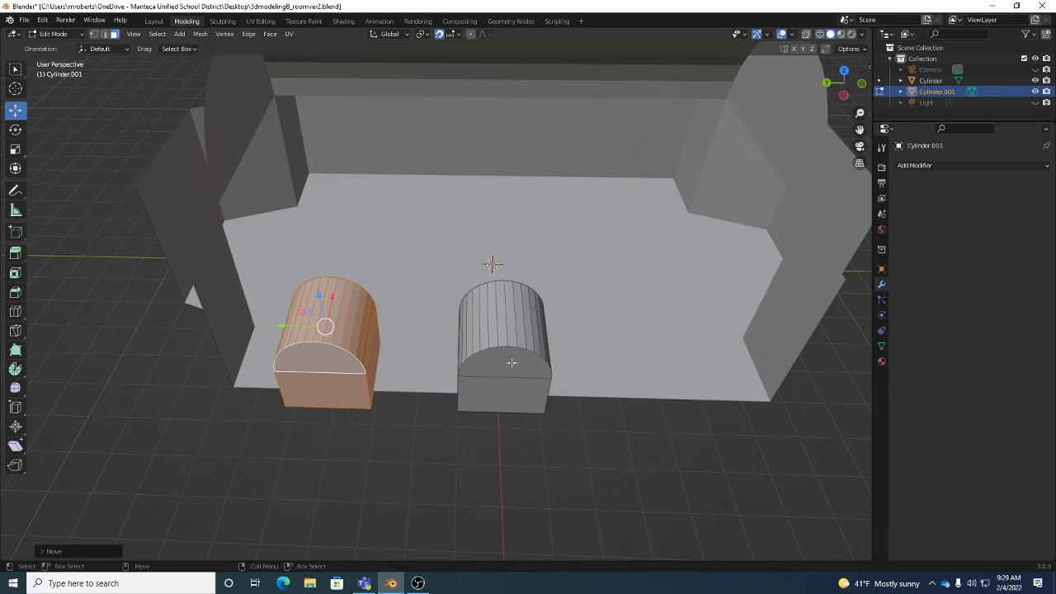
pyautogui.click(511, 363)
pyautogui.hotkey('ctrl', 'l')
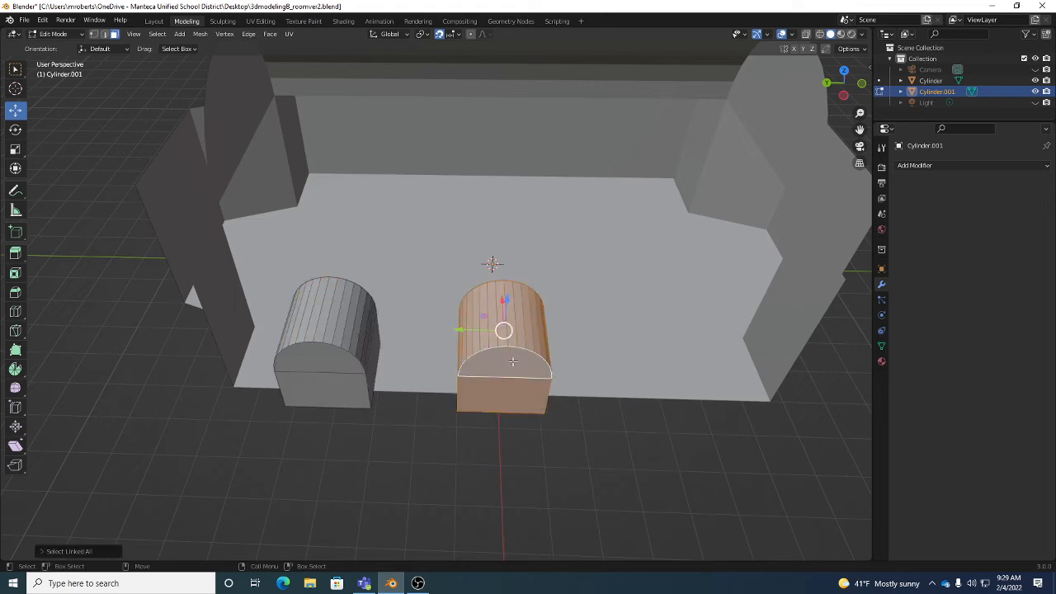
pyautogui.click(158, 35)
pyautogui.moveTo(678, 350); pyautogui.dragTo(644, 350, button='middle')
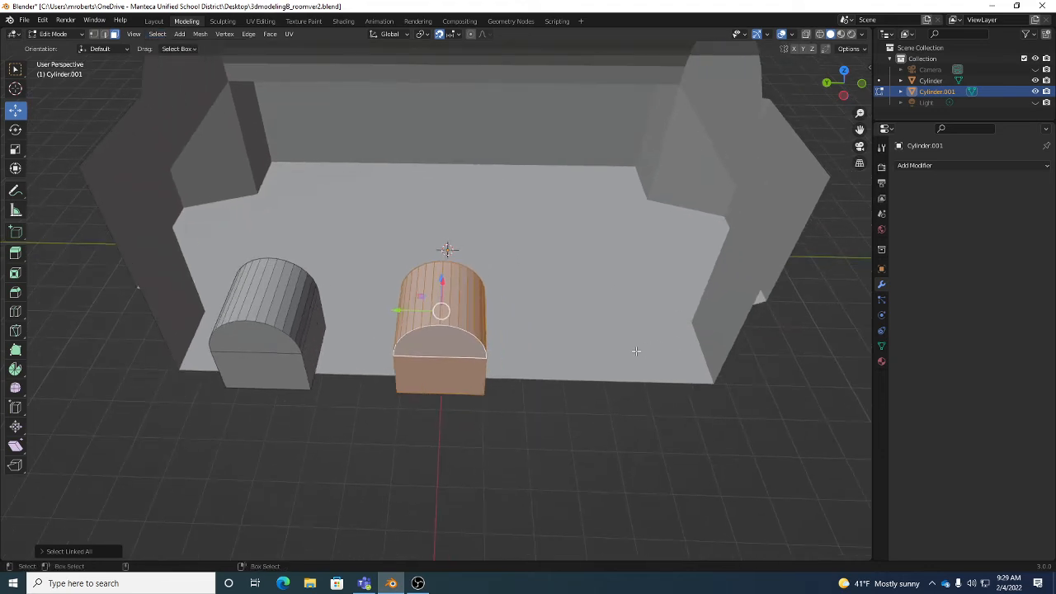
pyautogui.hotkey('shift', 'd')
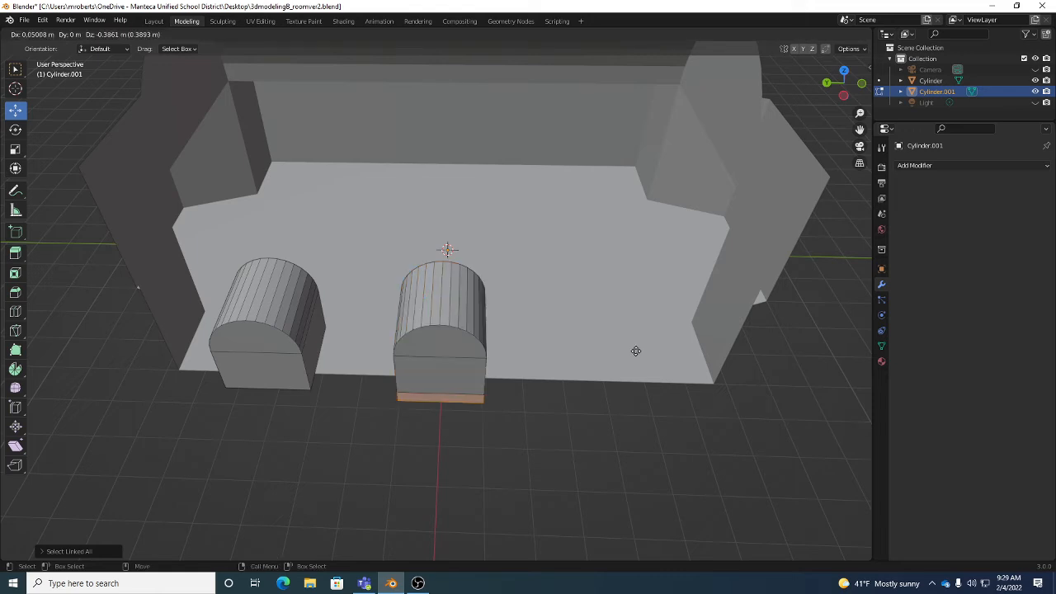
pyautogui.rightClick(635, 352)
pyautogui.press('Tab')
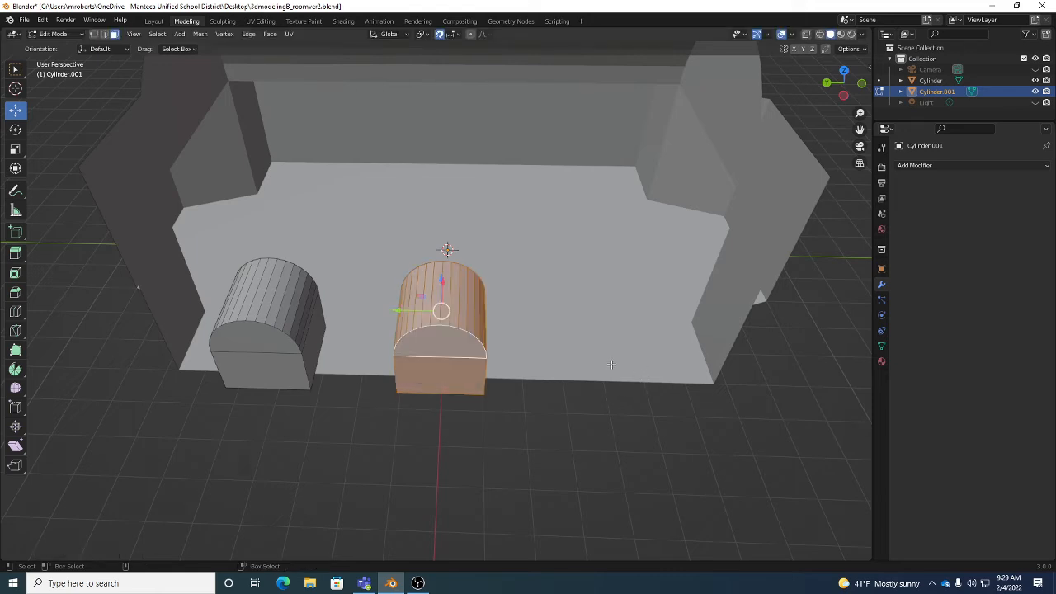
pyautogui.hotkey('shift', 'd')
pyautogui.click(608, 371)
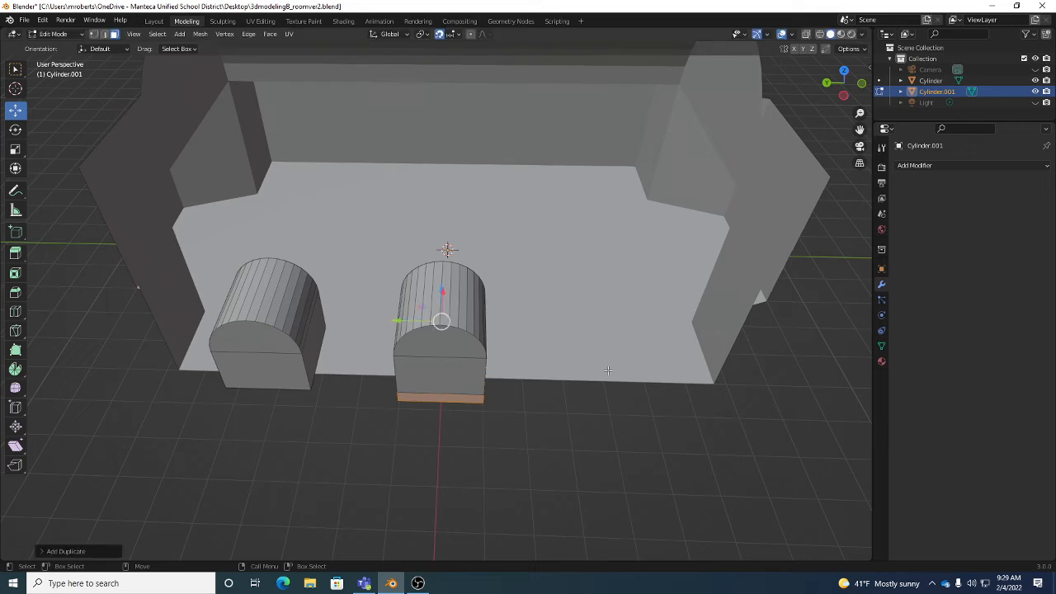
pyautogui.hotkey('ctrl', 'z')
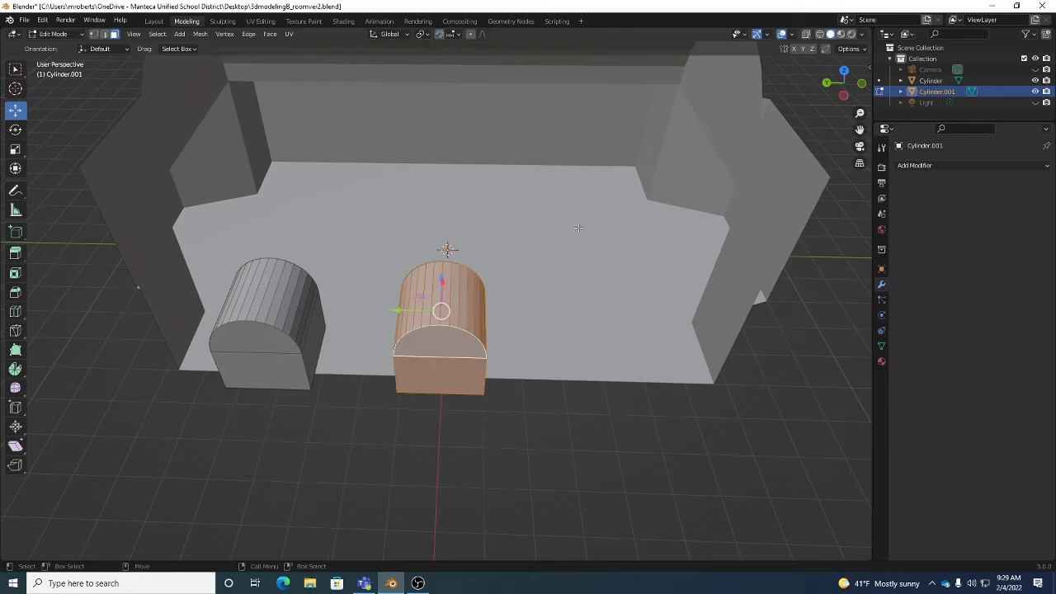
# Step: Duplicate the middle block in place and move the copy along the Y axis to the far end of the side wall
pyautogui.press('g')
pyautogui.click(581, 234)
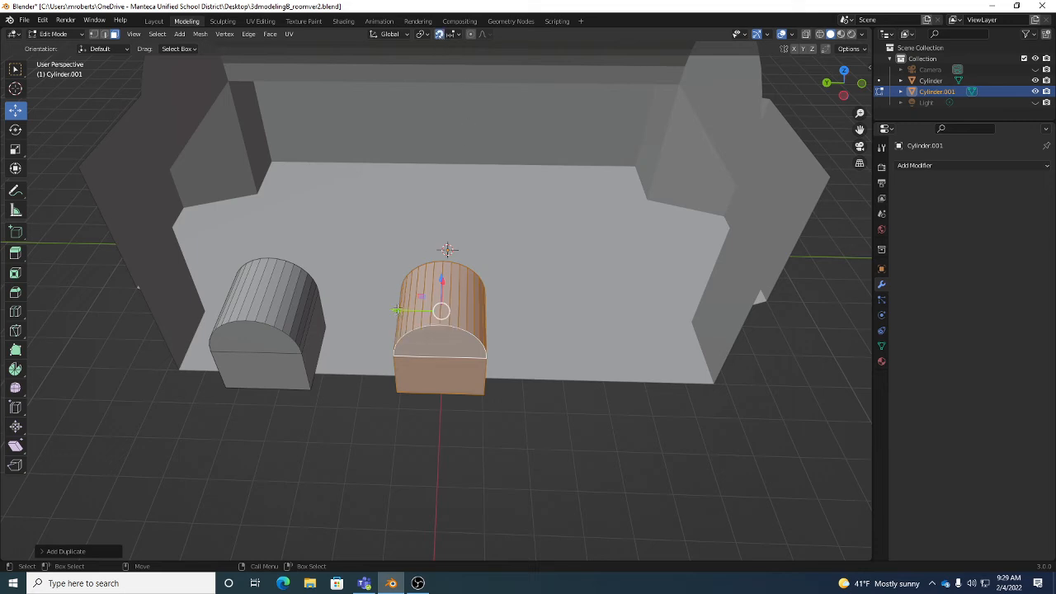
pyautogui.moveTo(397, 310); pyautogui.dragTo(640, 386)
pyautogui.moveTo(639, 385); pyautogui.dragTo(646, 357, button='middle')
pyautogui.moveTo(424, 364); pyautogui.dragTo(462, 344, button='middle')
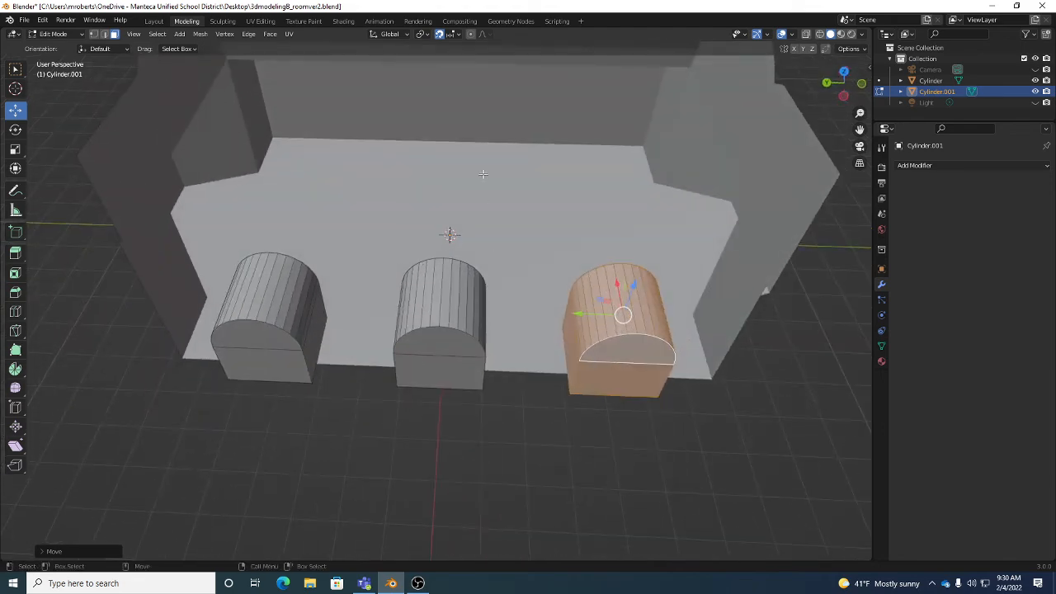
# Step: Turn off snapping and open the snap target options
pyautogui.click(439, 36)
pyautogui.click(451, 34)
pyautogui.click(457, 36)
pyautogui.click(456, 35)
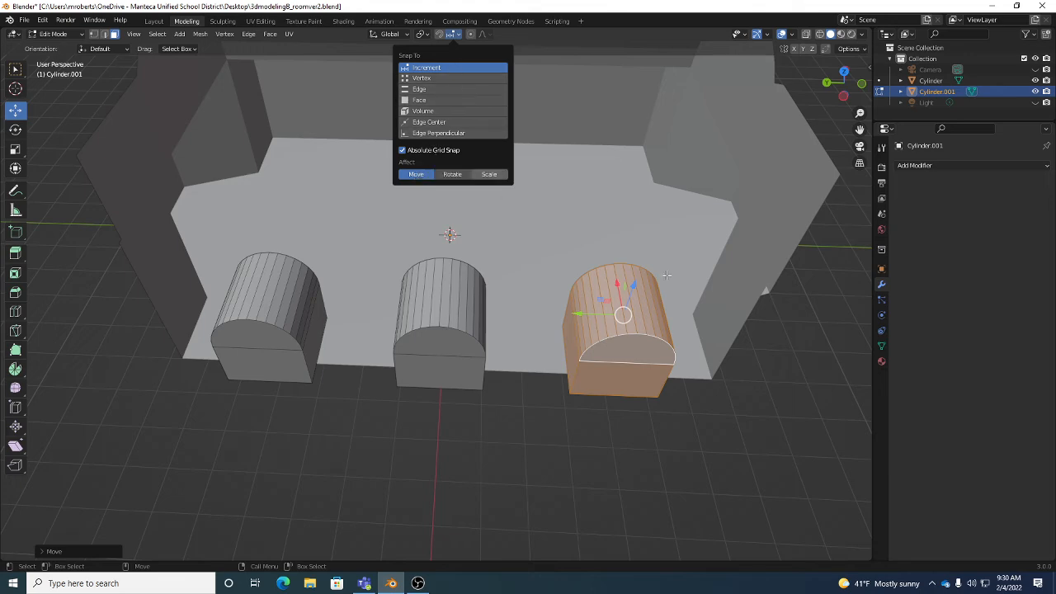
# Step: In Object Mode, copy and paste the three-block object Cylinder.001 and hide the pasted duplicate
pyautogui.moveTo(612, 423); pyautogui.dragTo(646, 389, button='middle')
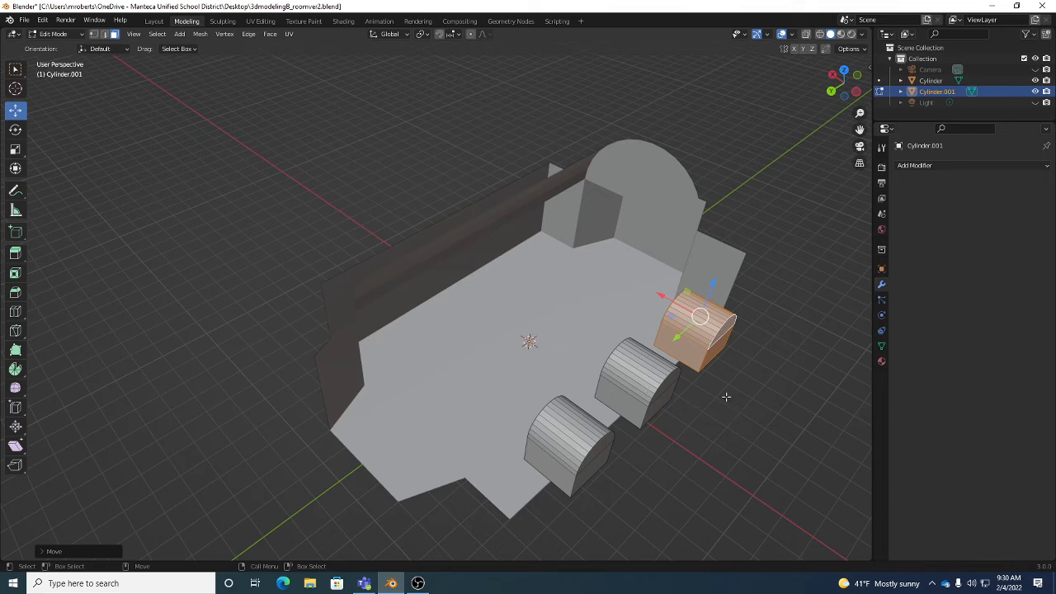
pyautogui.moveTo(726, 396); pyautogui.dragTo(657, 402, button='middle')
pyautogui.press('Tab')
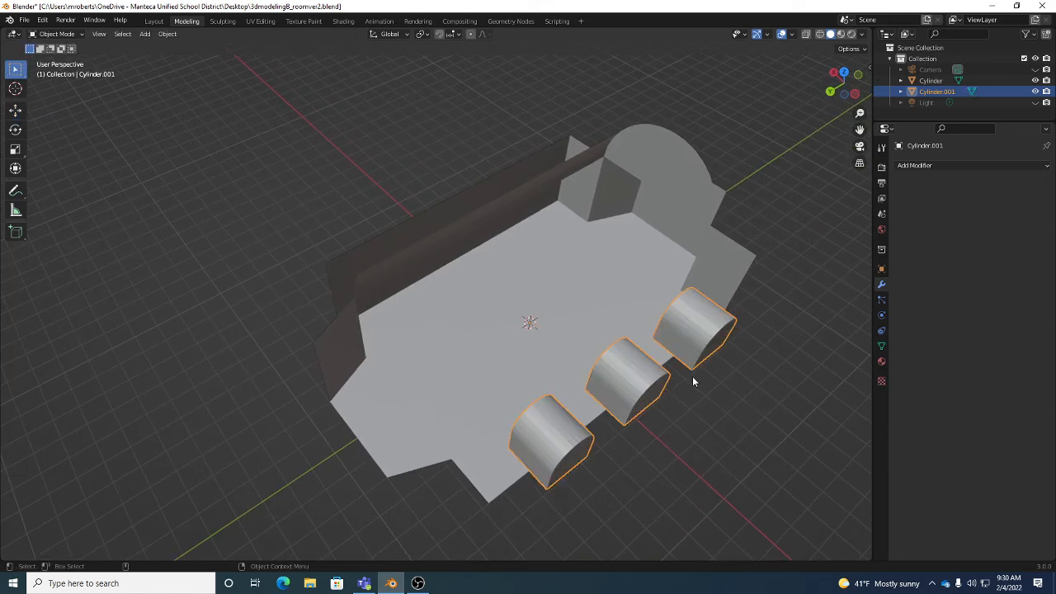
pyautogui.rightClick(941, 93)
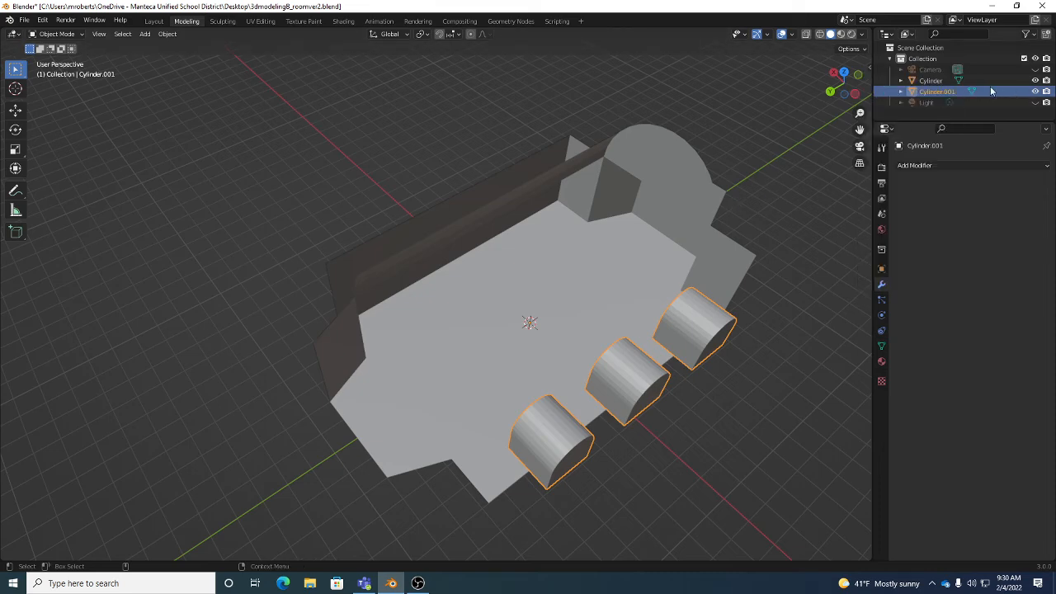
pyautogui.rightClick(938, 96)
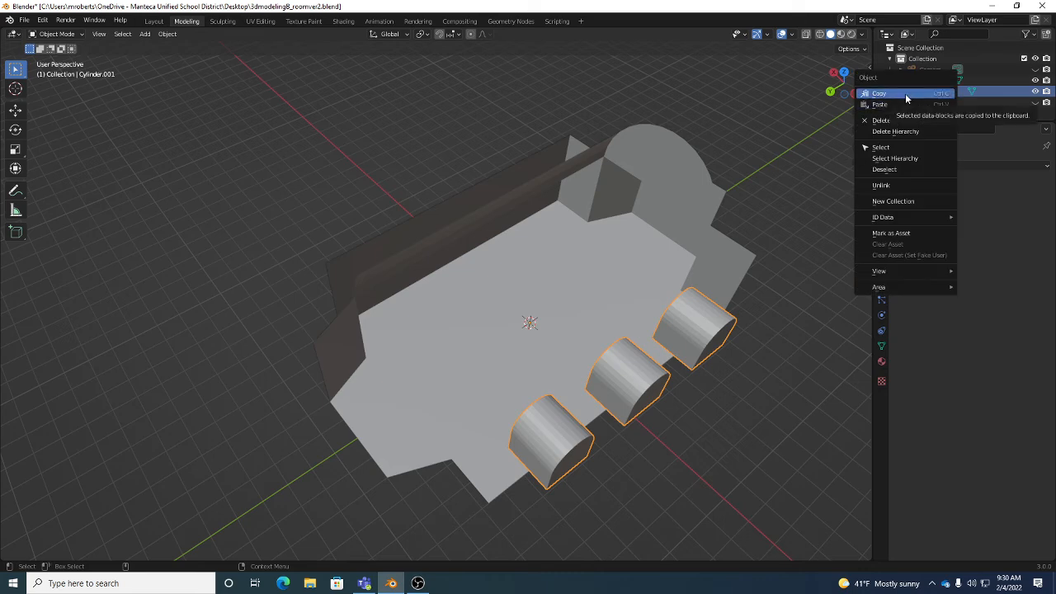
pyautogui.click(907, 96)
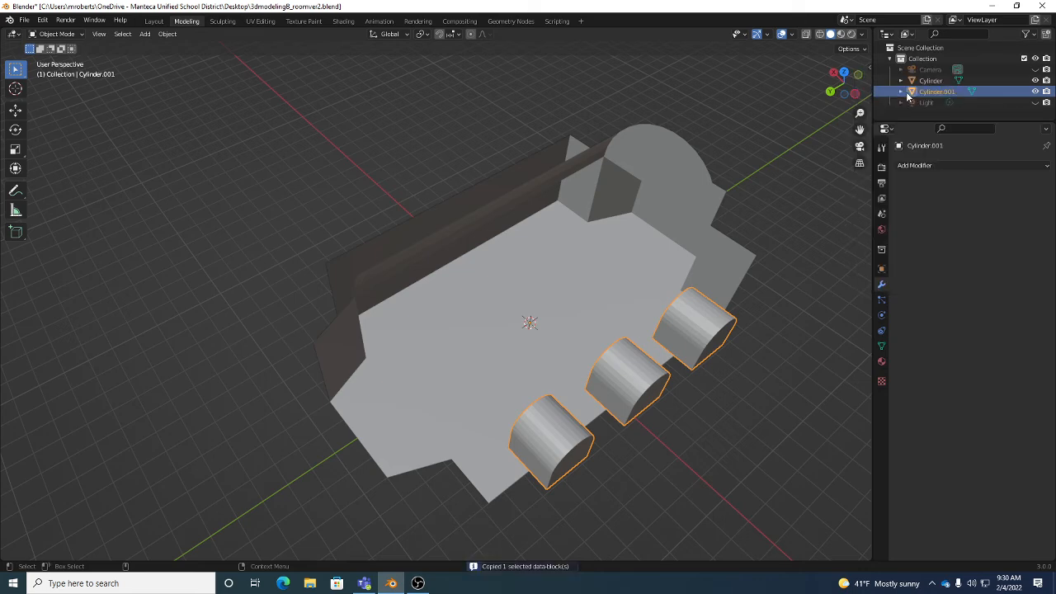
pyautogui.rightClick(924, 92)
pyautogui.click(916, 102)
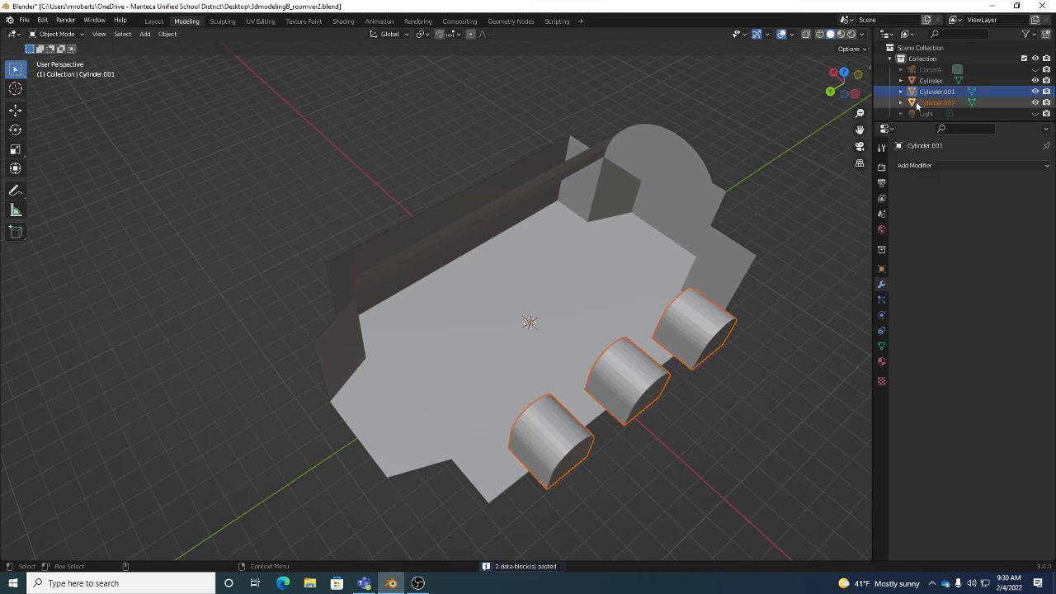
pyautogui.click(1035, 102)
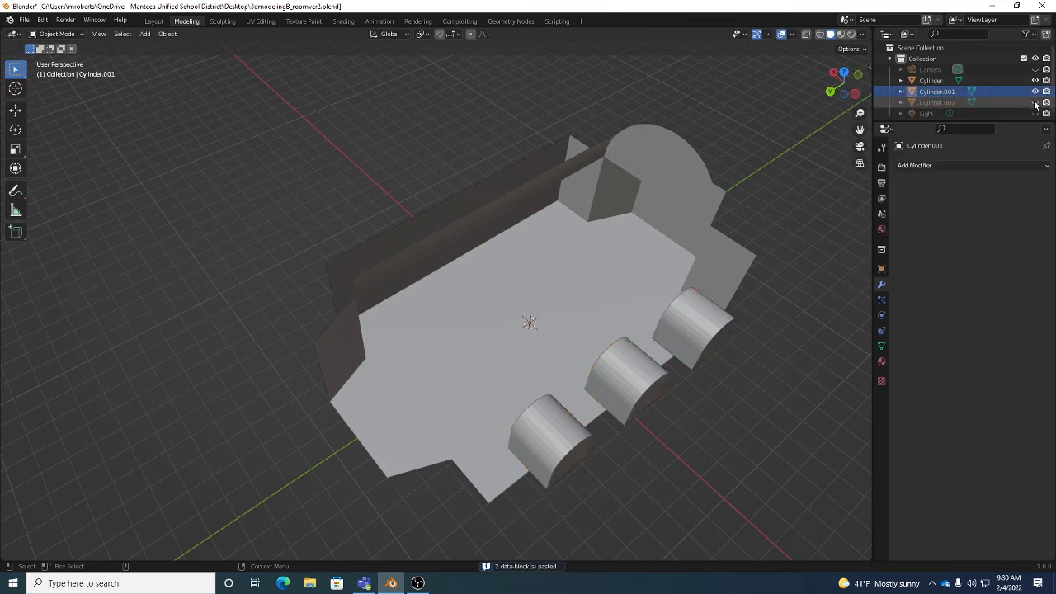
# Step: Unhide the pasted three-block object Cylinder.002, select it and enter Edit Mode
pyautogui.click(1035, 102)
pyautogui.click(1035, 104)
pyautogui.click(1035, 104)
pyautogui.click(946, 104)
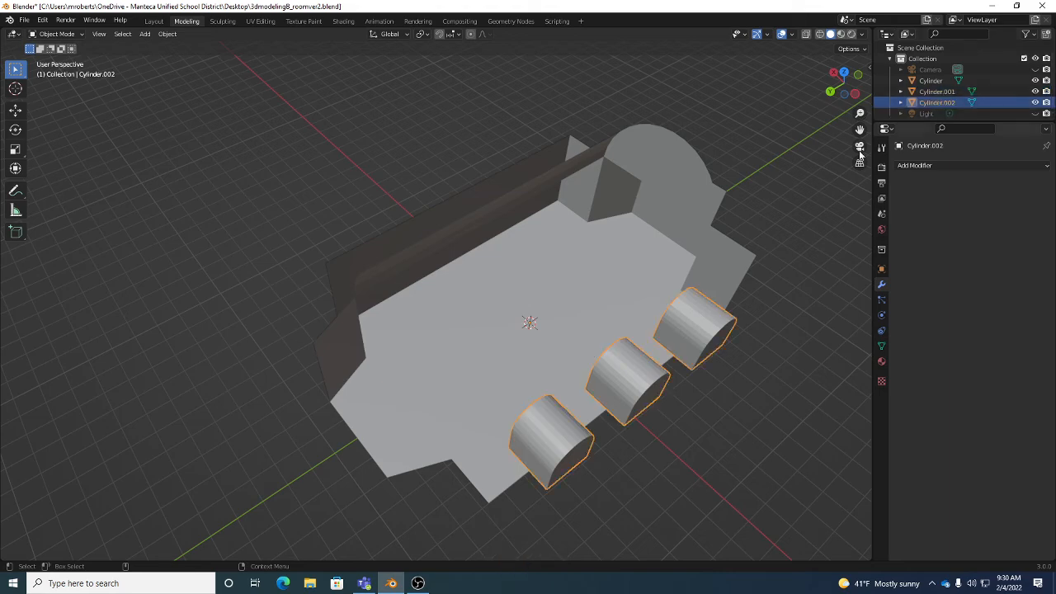
pyautogui.moveTo(614, 261); pyautogui.dragTo(628, 308, button='middle')
pyautogui.press('Tab')
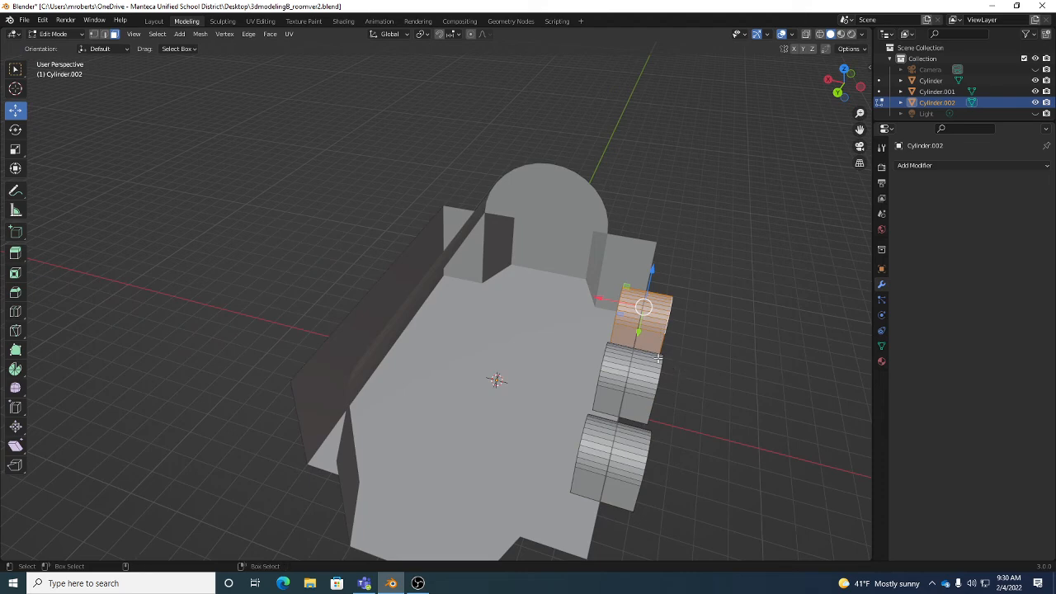
# Step: Select all geometry of Cylinder.002 and move the three blocks along the X axis to the opposite side wall
pyautogui.press('a')
pyautogui.hotkey('shift', 'd')
pyautogui.press('x')
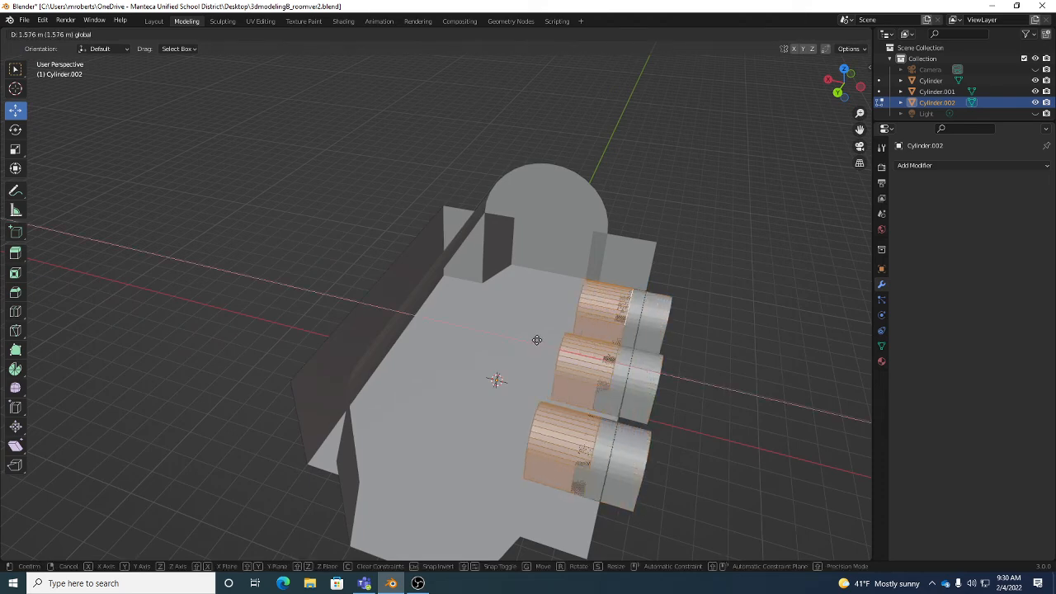
pyautogui.moveTo(334, 302); pyautogui.dragTo(334, 303)
pyautogui.moveTo(334, 303); pyautogui.dragTo(371, 319, button='middle')
pyautogui.moveTo(336, 310); pyautogui.dragTo(339, 309)
pyautogui.click(339, 309)
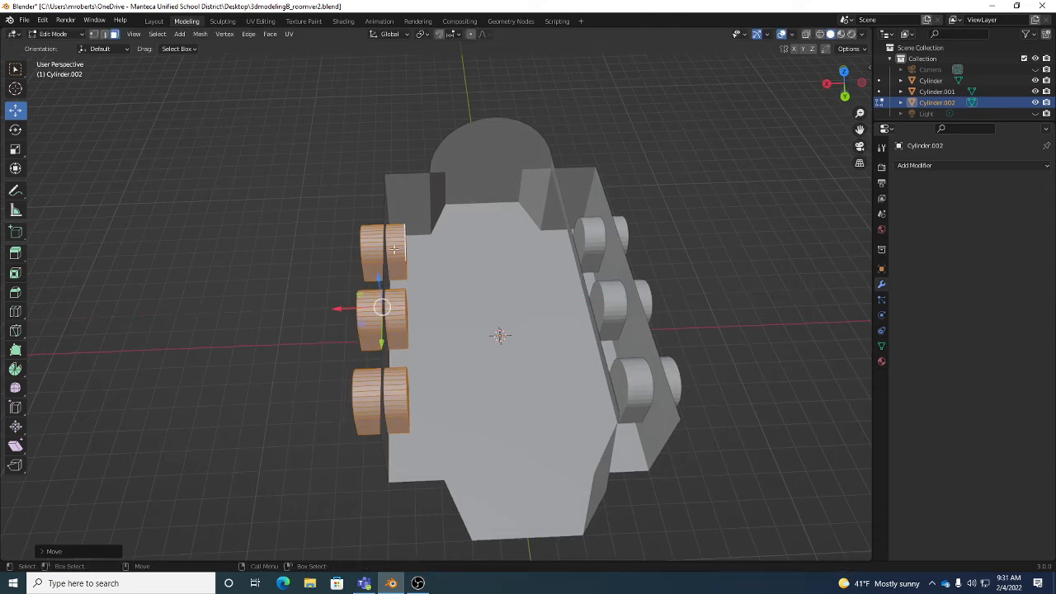
# Step: Turn on snapping and nudge the Cylinder.002 blocks slightly along the X axis through the side wall
pyautogui.moveTo(339, 309); pyautogui.dragTo(452, 280, button='middle')
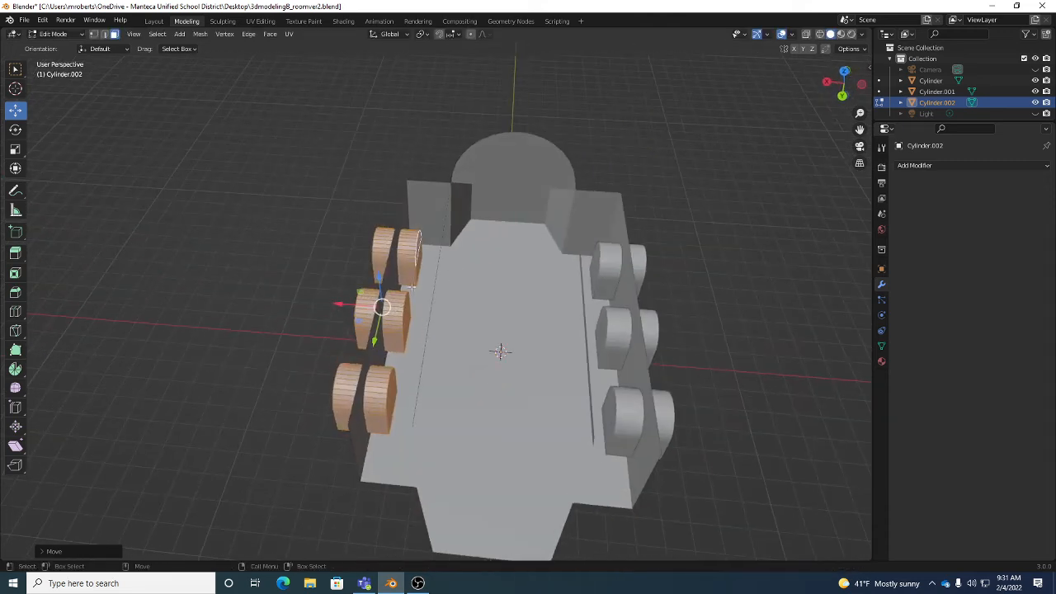
pyautogui.moveTo(584, 348); pyautogui.dragTo(607, 357, button='middle')
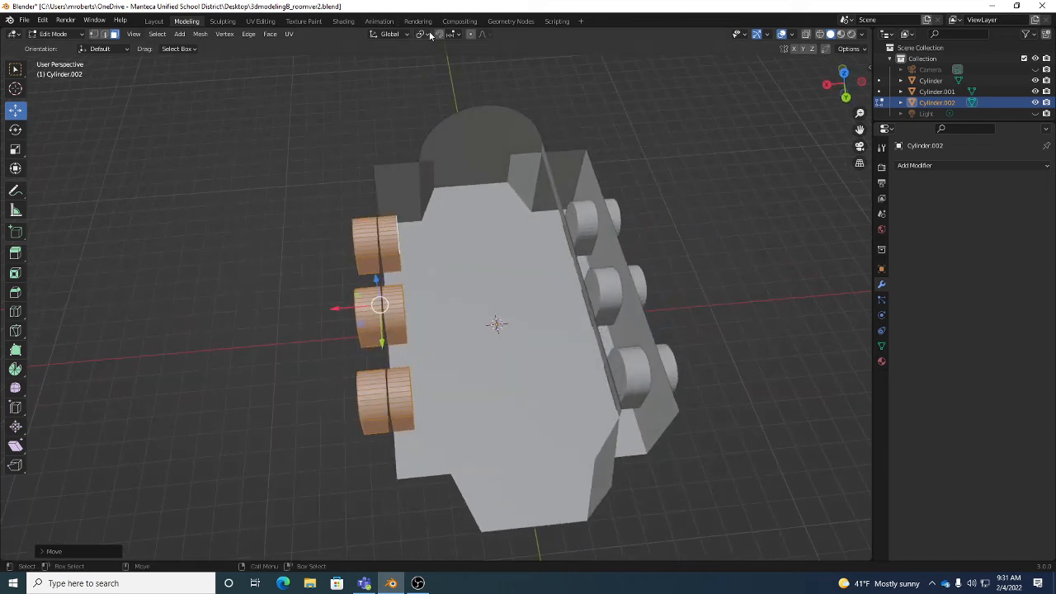
pyautogui.click(440, 35)
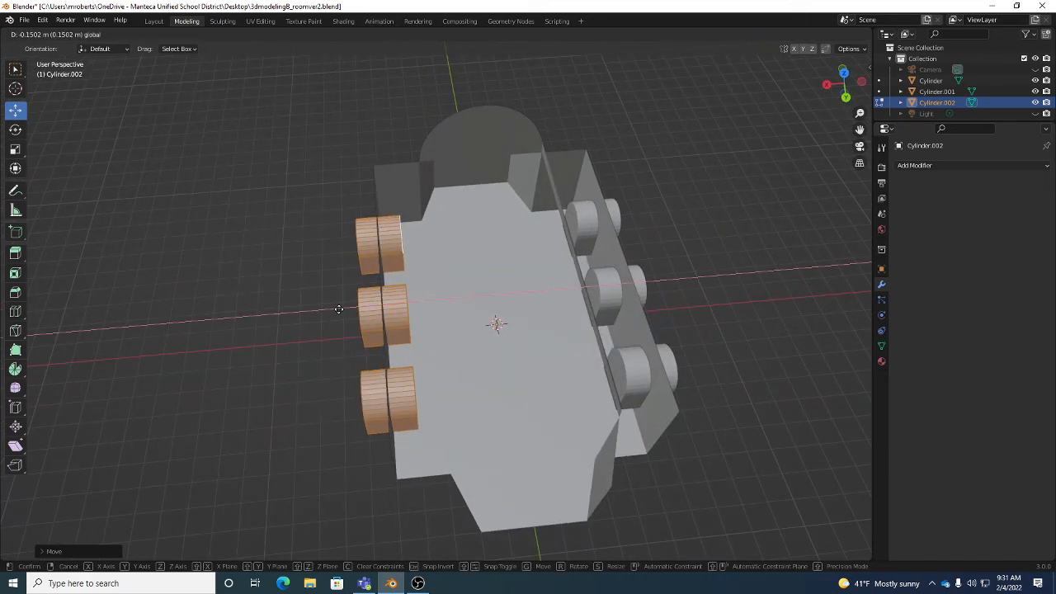
pyautogui.moveTo(346, 307); pyautogui.dragTo(612, 300, button='middle')
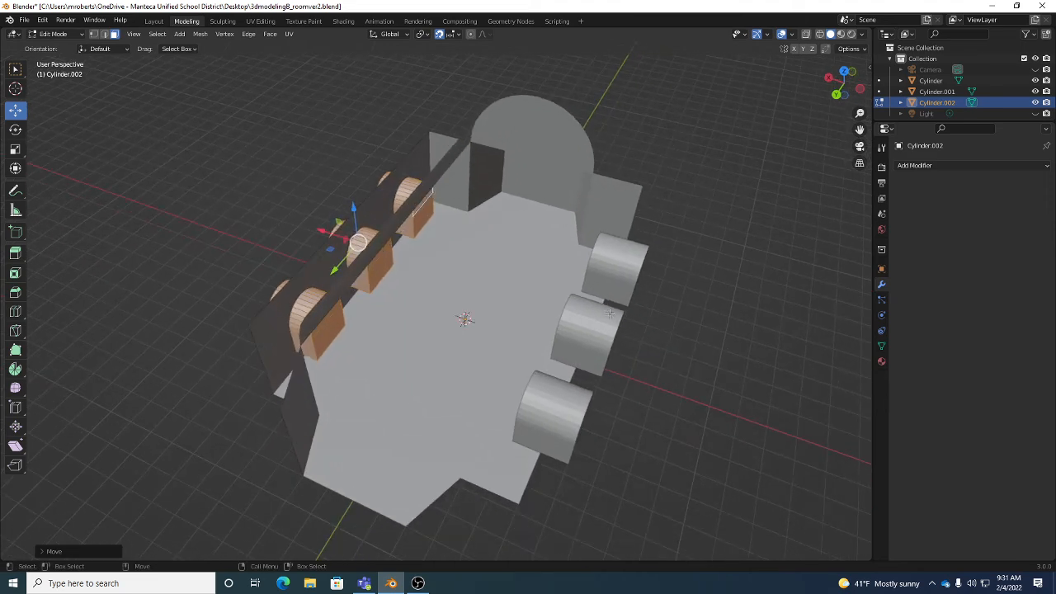
# Step: Switch to the Cylinder.001 object and select all of its geometry in Edit Mode
pyautogui.press('Tab')
pyautogui.click(624, 265)
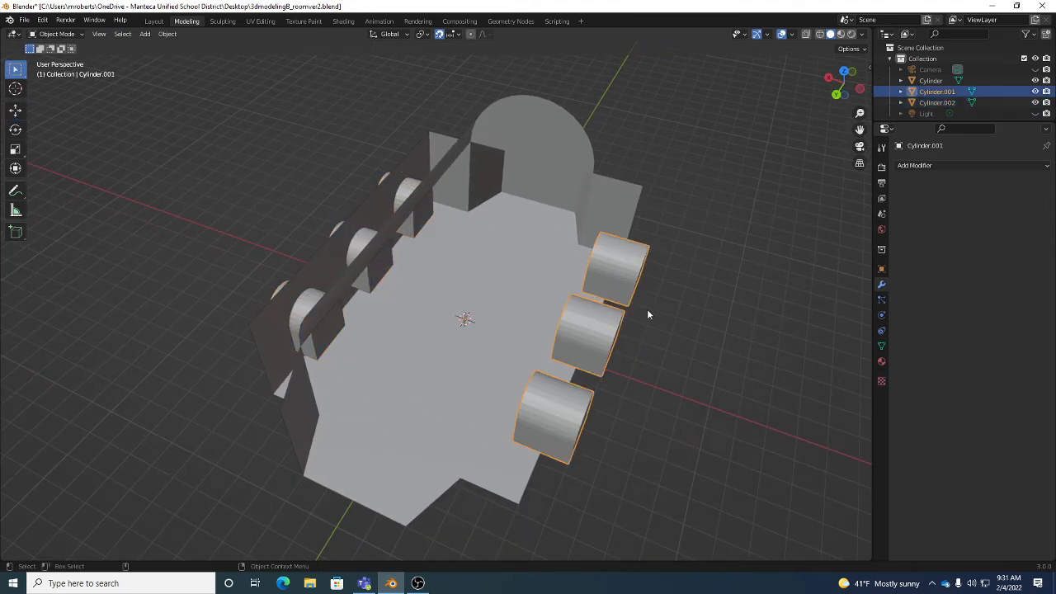
pyautogui.press('Tab')
pyautogui.press('a')
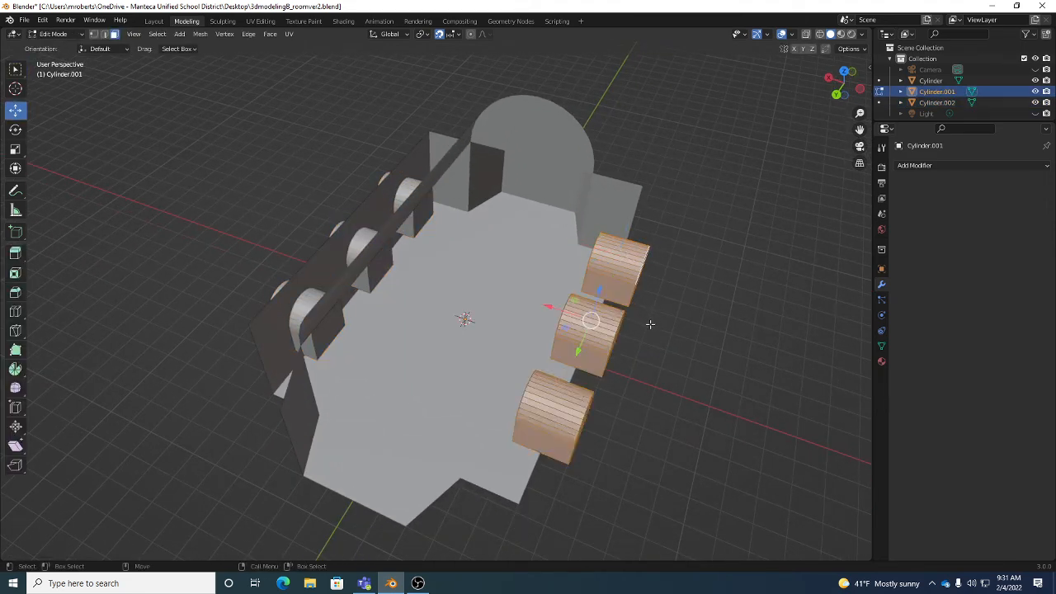
pyautogui.click(156, 34)
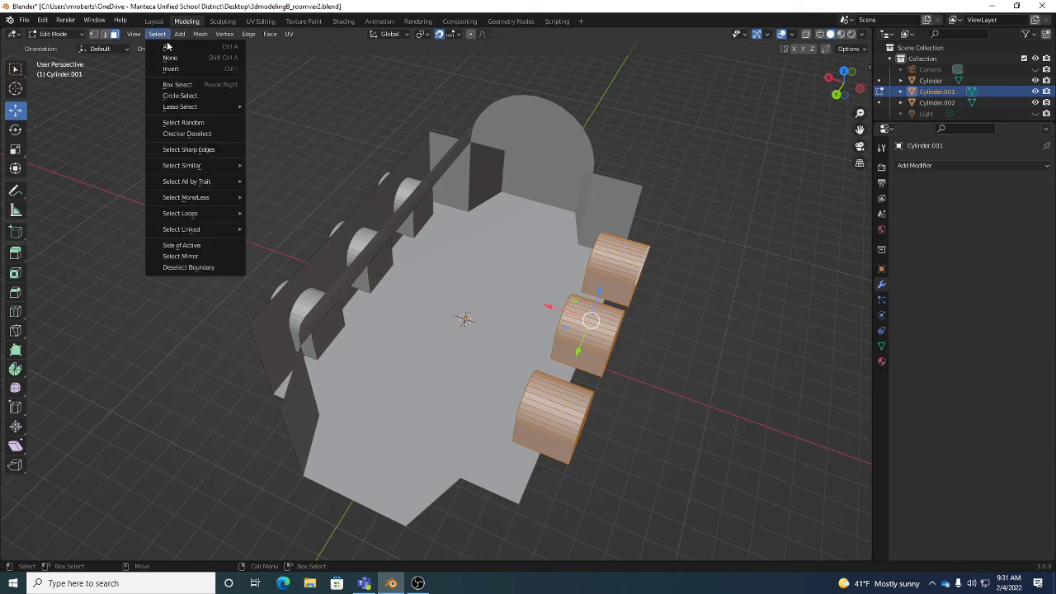
pyautogui.click(173, 53)
# Step: Nudge the Cylinder.001 blocks slightly along the X axis, turn off snapping and return to Object Mode
pyautogui.moveTo(595, 267); pyautogui.dragTo(546, 310, button='middle')
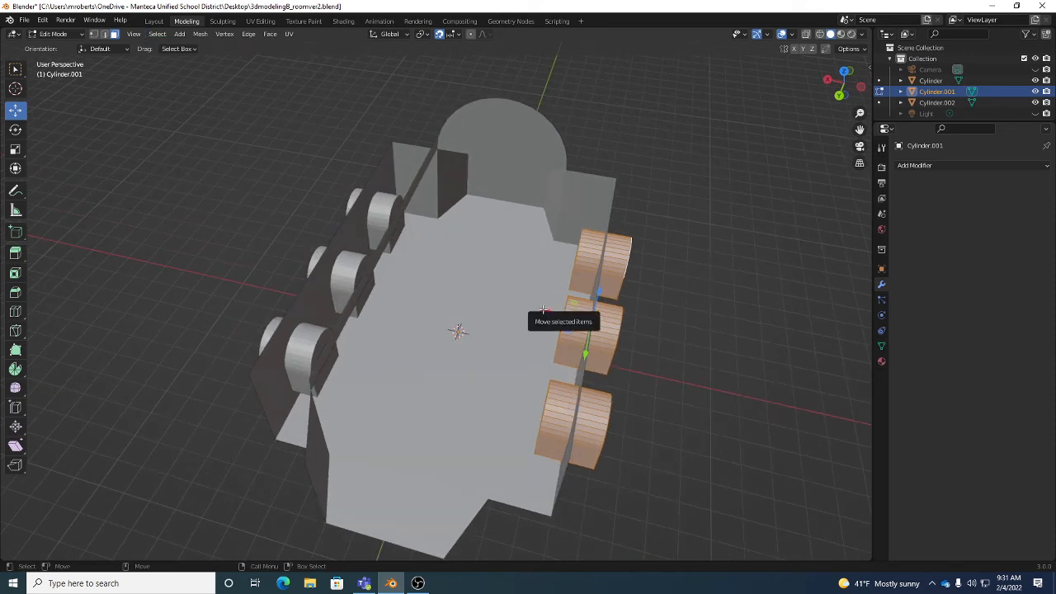
pyautogui.hotkey('shift', 'd')
pyautogui.click(551, 311)
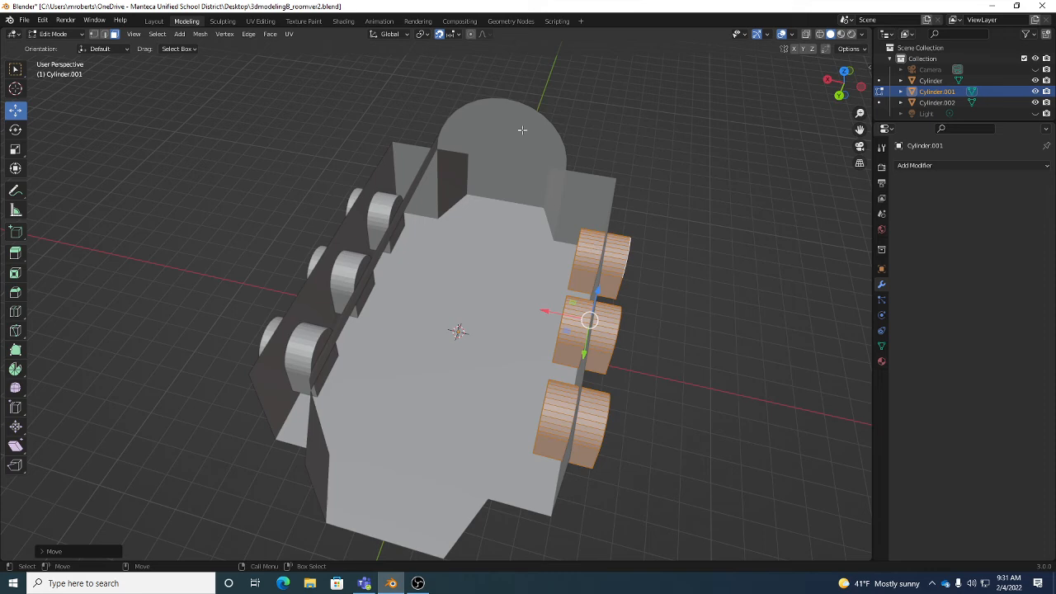
pyautogui.moveTo(437, 54); pyautogui.dragTo(466, 252, button='middle')
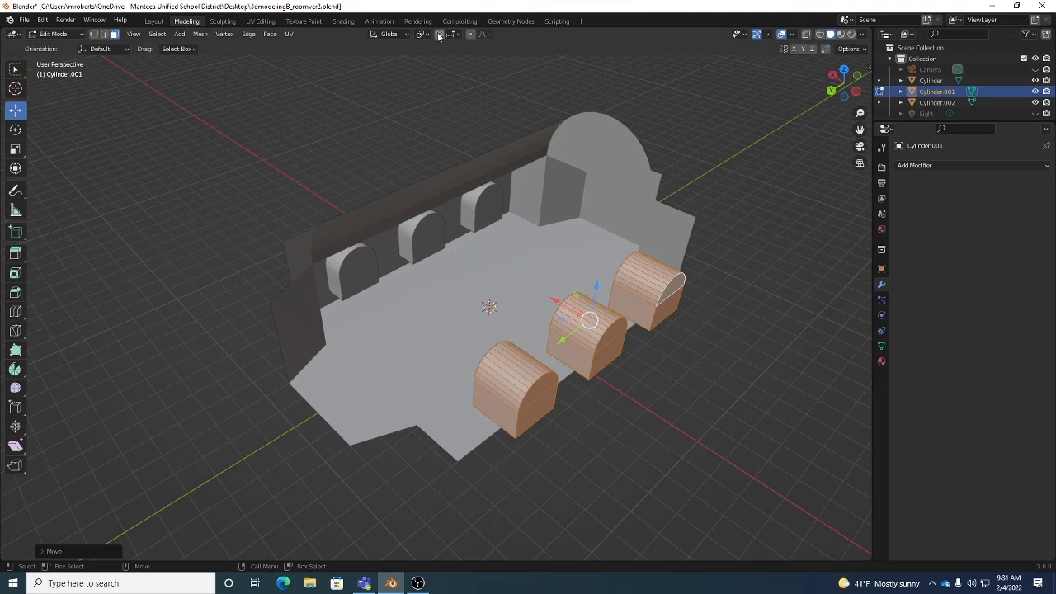
pyautogui.click(156, 34)
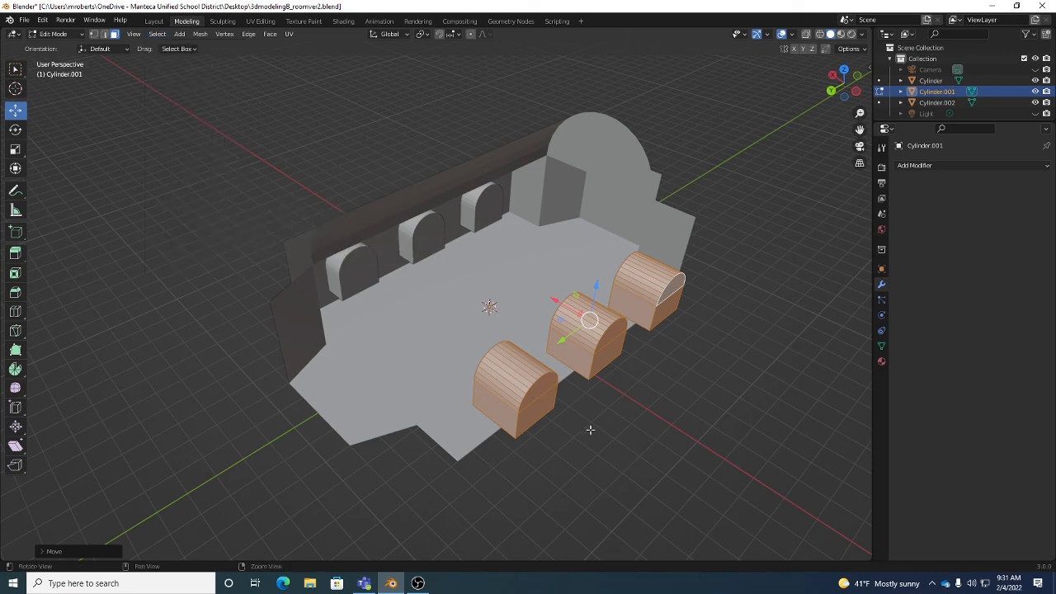
pyautogui.moveTo(590, 430); pyautogui.dragTo(612, 381, button='middle')
pyautogui.press('Tab')
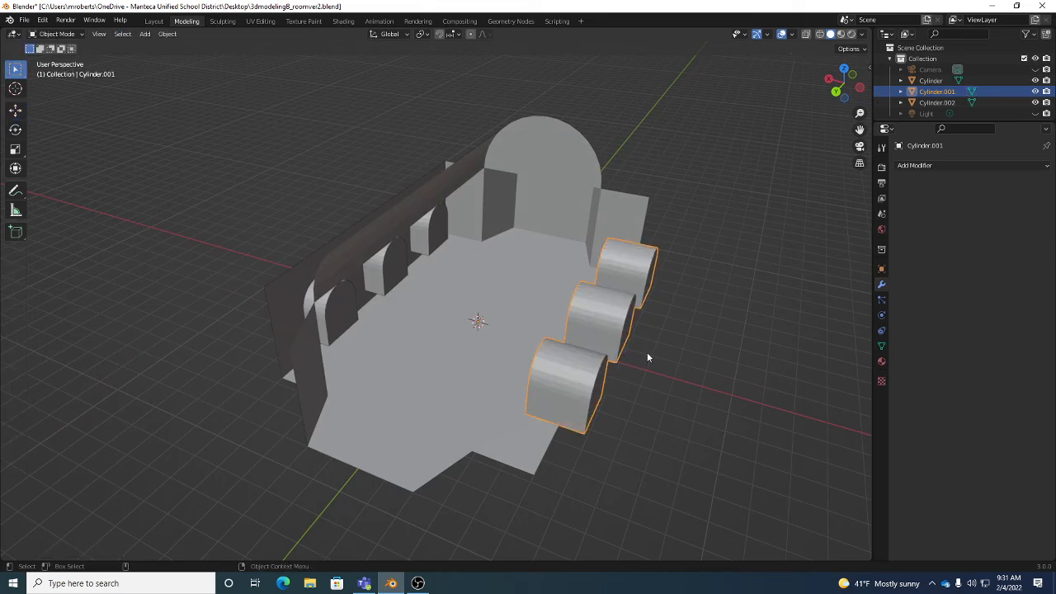
# Step: Save the file with the room selected, and give the room a Boolean modifier in Difference mode using Cylinder.001
pyautogui.click(598, 187)
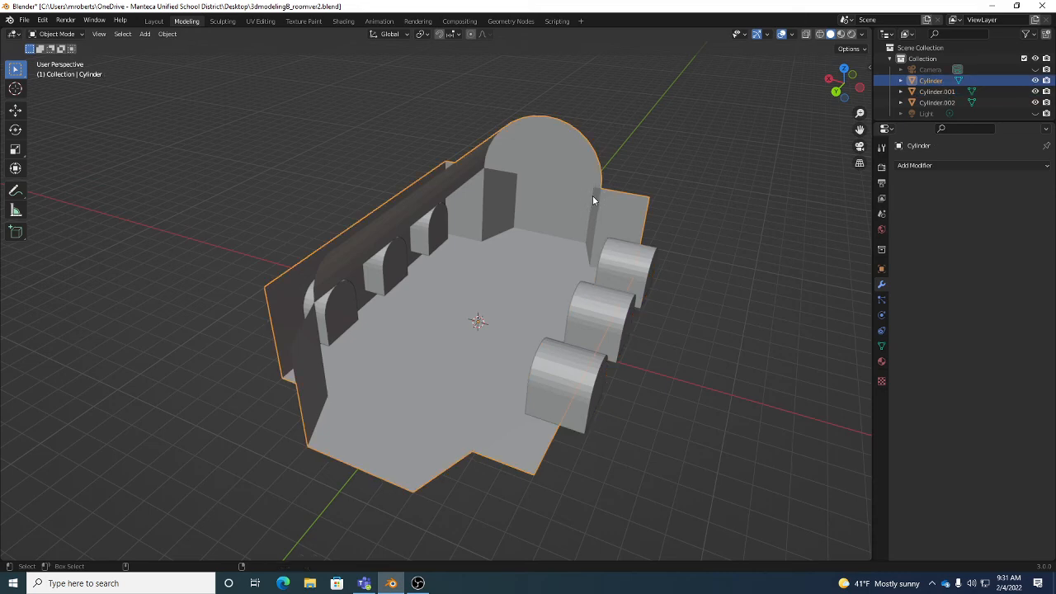
pyautogui.hotkey('ctrl', 's')
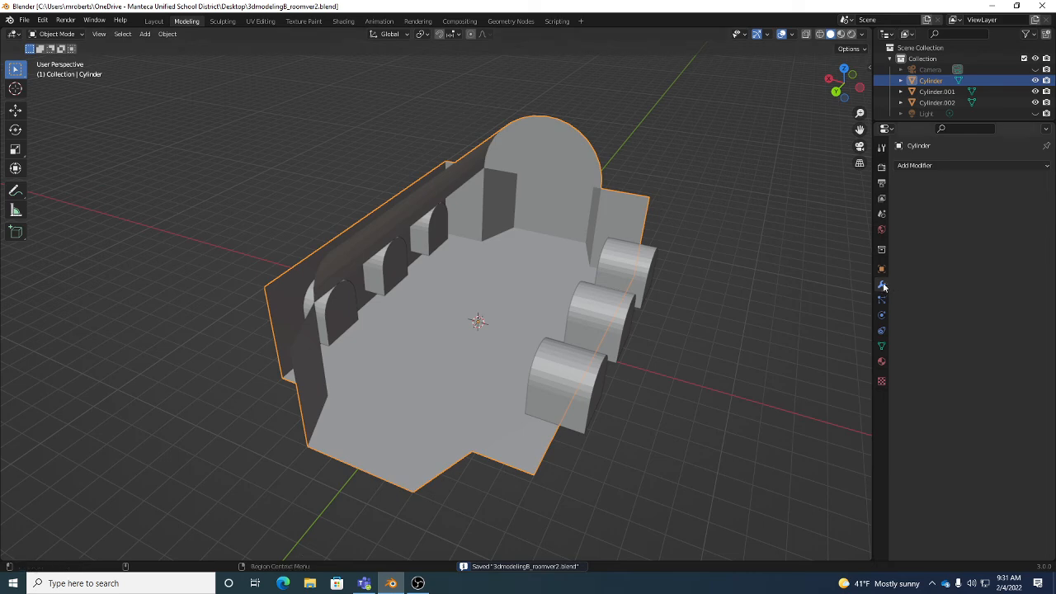
pyautogui.click(944, 165)
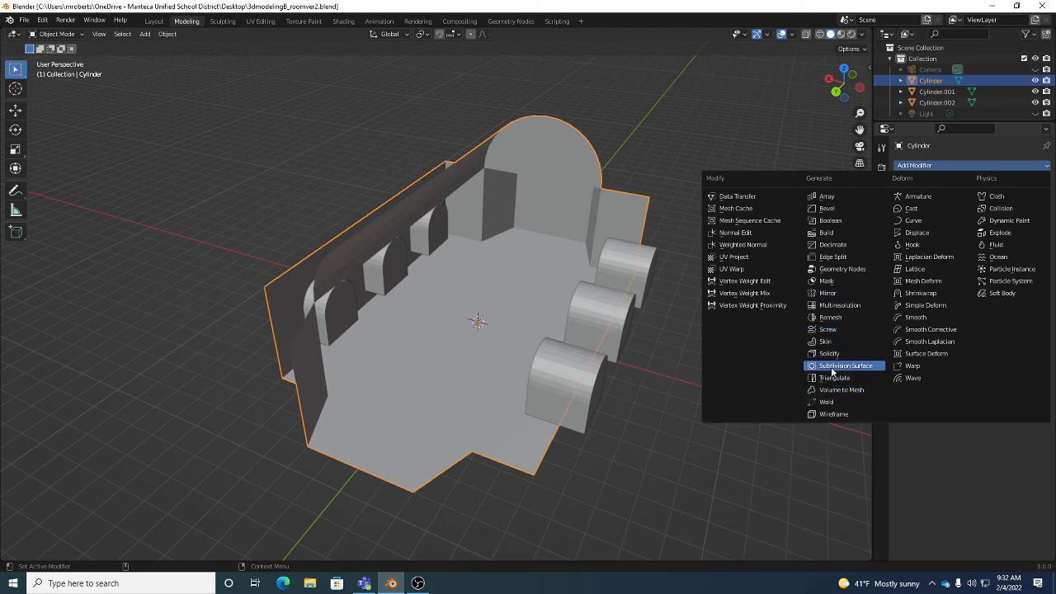
pyautogui.click(839, 223)
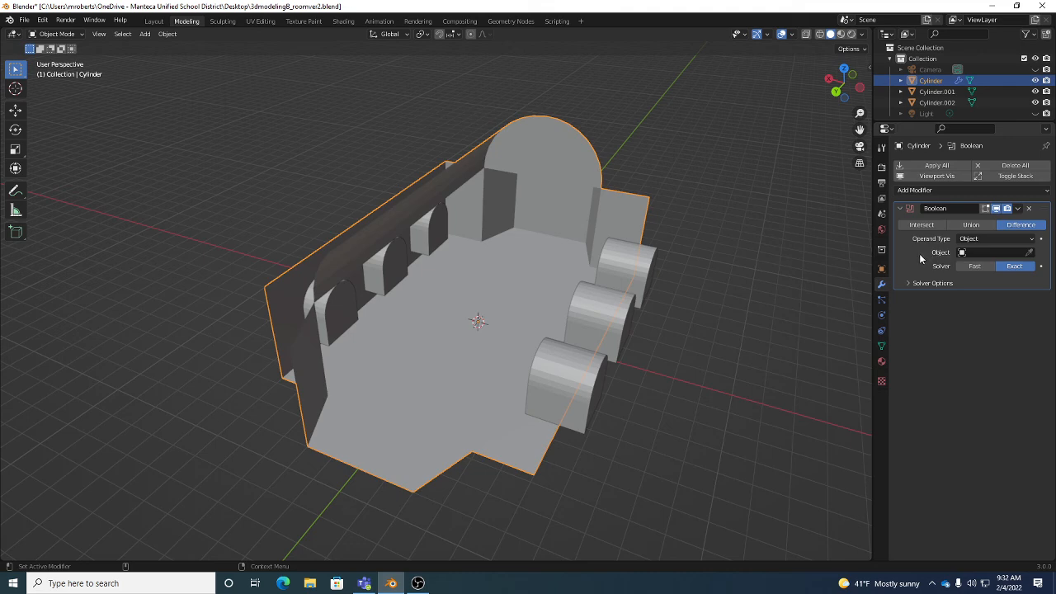
pyautogui.click(979, 253)
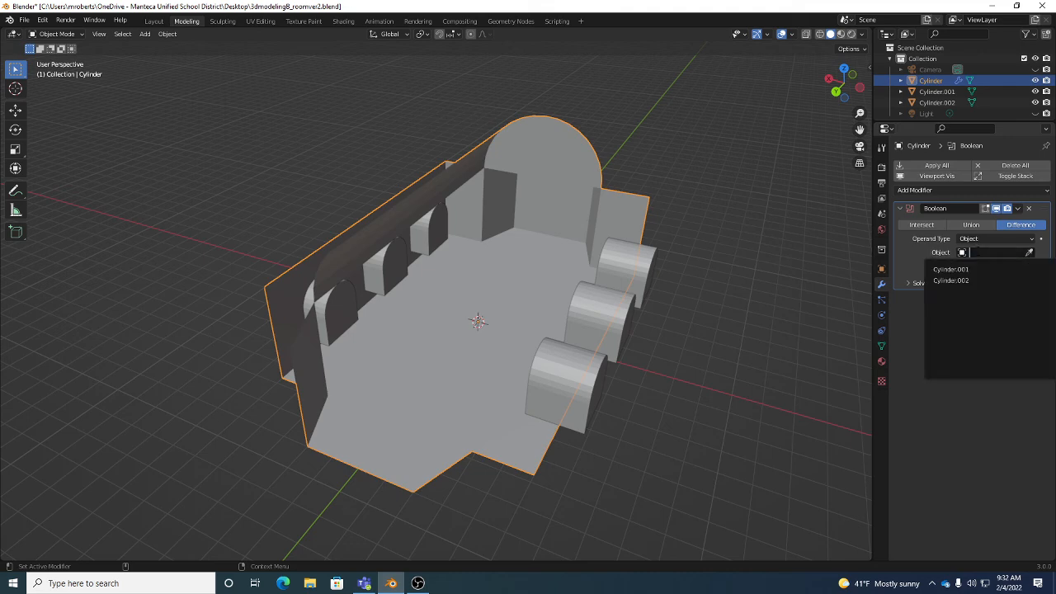
pyautogui.click(954, 269)
# Step: Hide Cylinder.001 and examine the Difference result along the room's side wall
pyautogui.moveTo(553, 343); pyautogui.dragTo(615, 314, button='middle')
pyautogui.scroll(10, 509, 317)
pyautogui.scroll(-4, 533, 311)
pyautogui.scroll(4, 532, 316)
pyautogui.scroll(-6, 651, 323)
pyautogui.scroll(2, 631, 330)
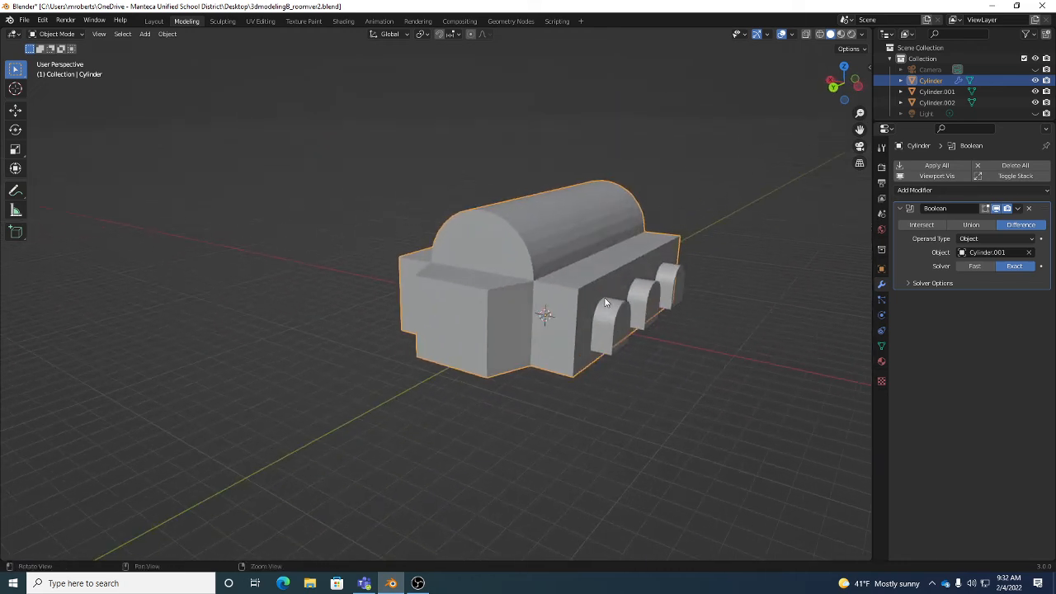
pyautogui.scroll(3, 615, 315)
pyautogui.scroll(2, 623, 314)
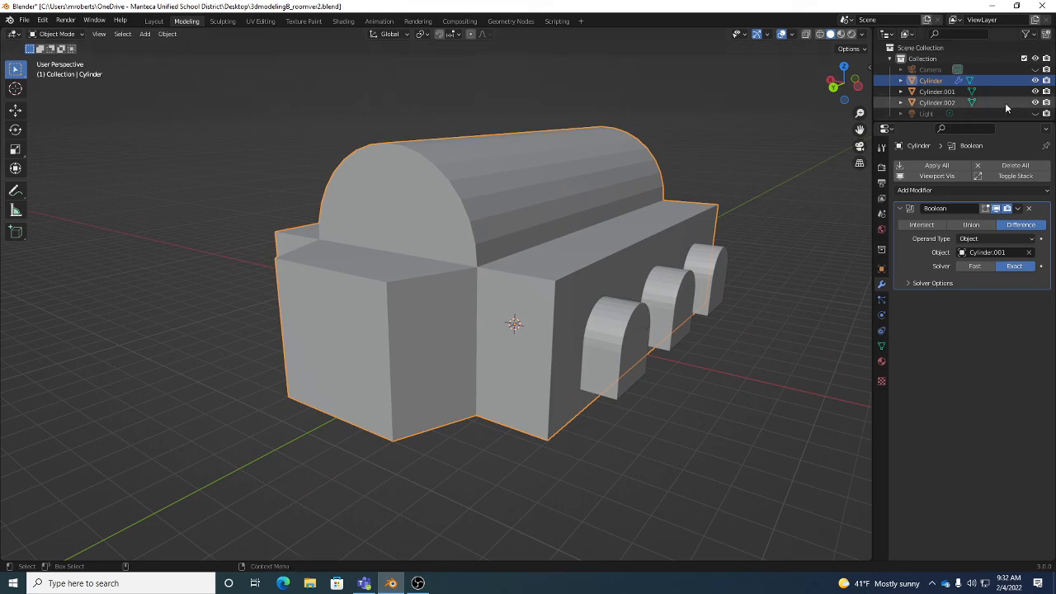
pyautogui.click(1035, 92)
pyautogui.click(1034, 91)
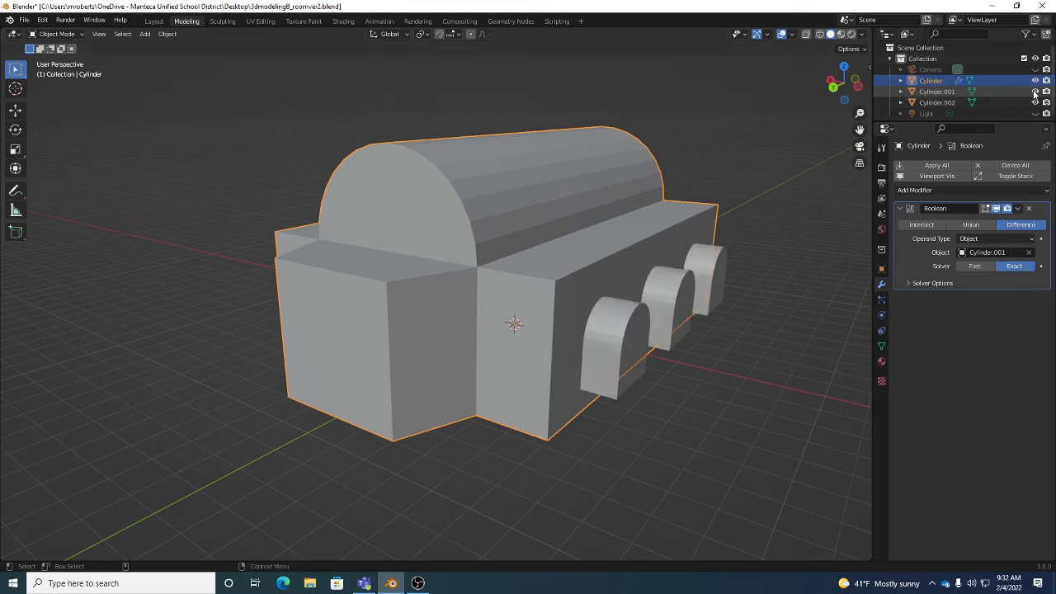
pyautogui.click(1035, 91)
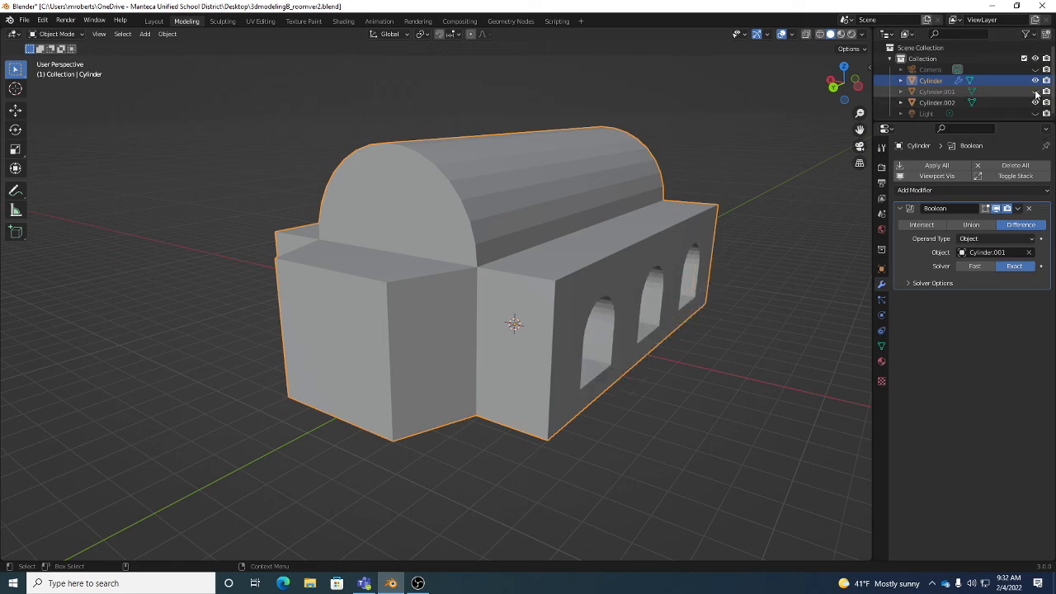
pyautogui.moveTo(670, 240); pyautogui.dragTo(625, 236, button='middle')
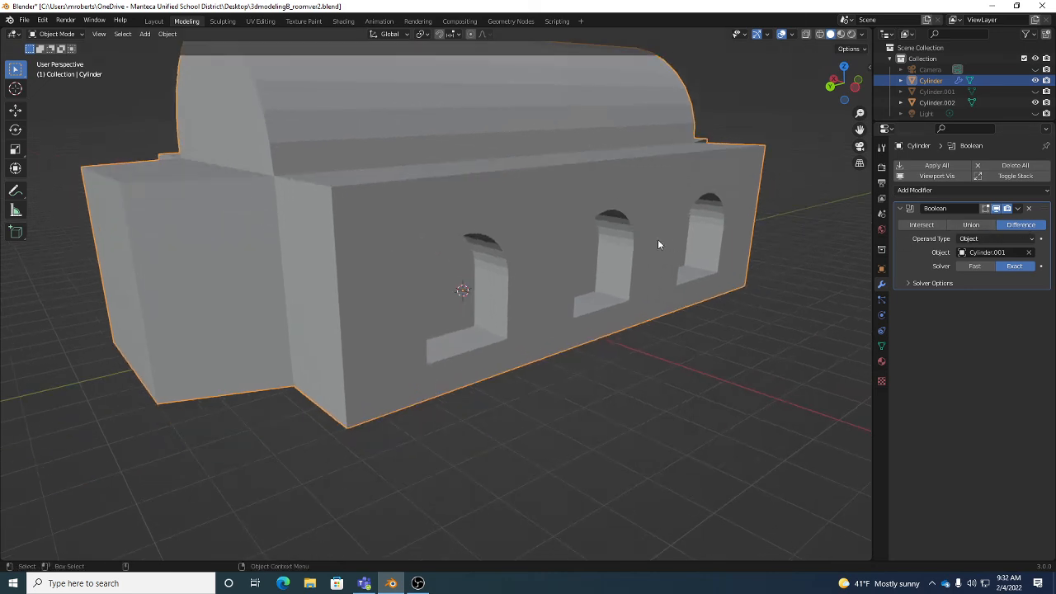
# Step: Switch the room's Boolean operation to Union and compare the result with Cylinder.001 shown and hidden, leaving it hidden
pyautogui.click(971, 226)
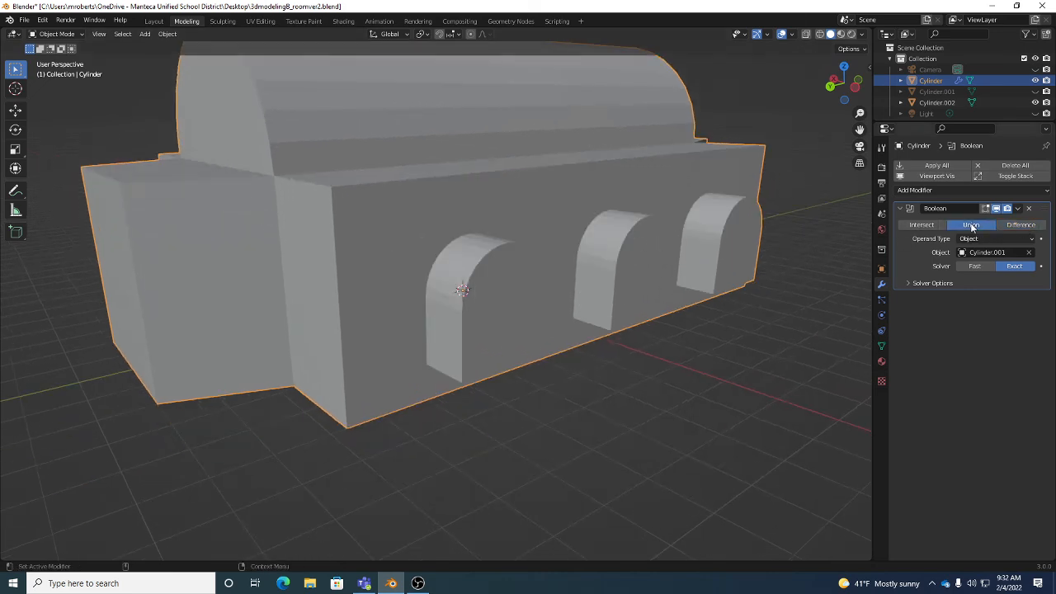
pyautogui.moveTo(853, 245); pyautogui.dragTo(556, 234, button='middle')
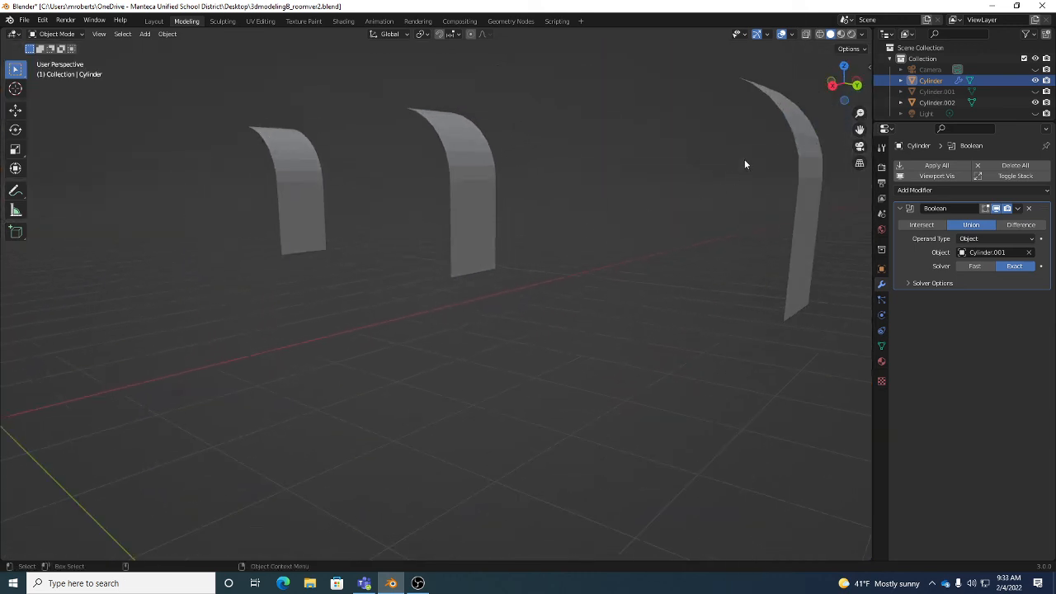
pyautogui.moveTo(762, 220); pyautogui.dragTo(608, 240, button='middle')
pyautogui.scroll(-8, 677, 222)
pyautogui.scroll(5, 629, 255)
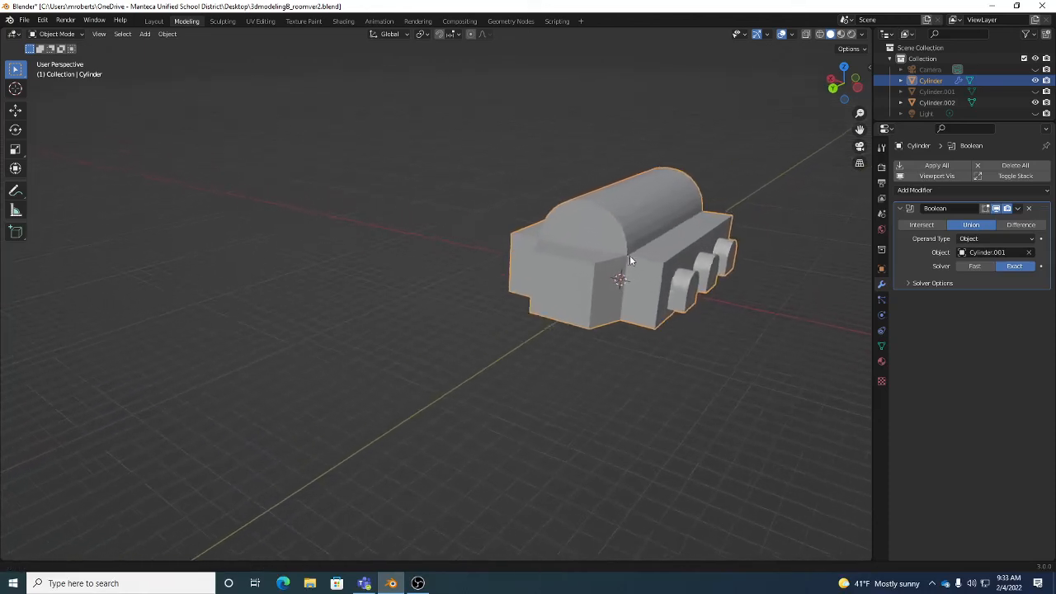
pyautogui.click(1036, 93)
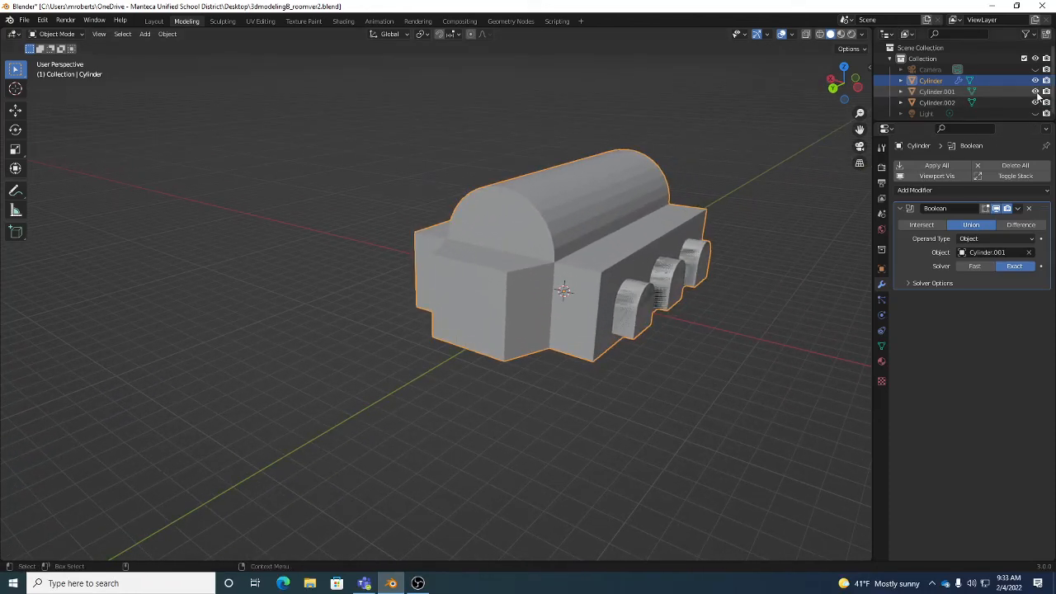
pyautogui.click(1036, 93)
pyautogui.click(1036, 92)
pyautogui.click(1036, 92)
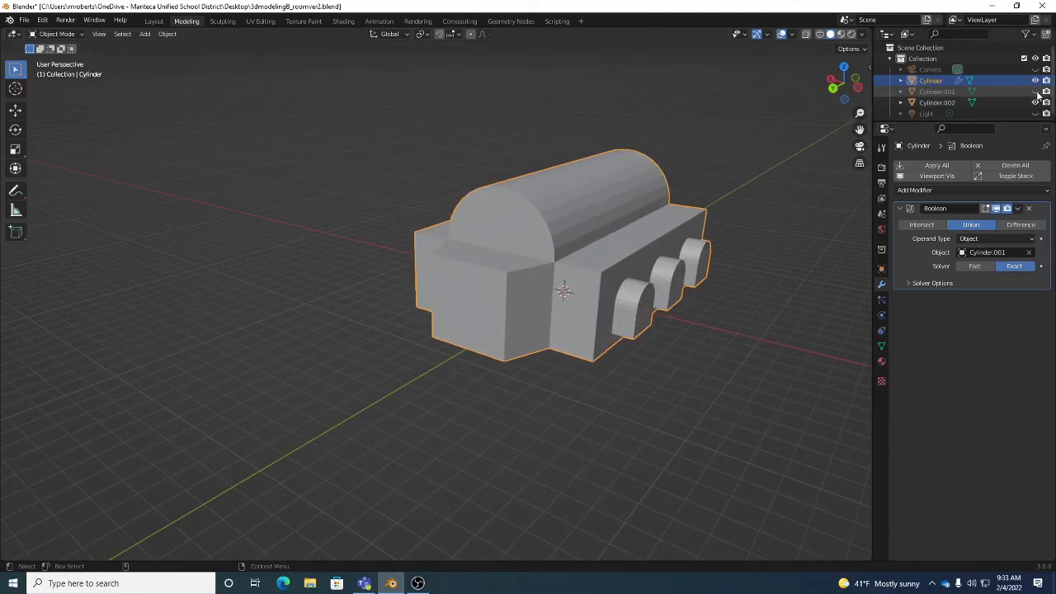
pyautogui.moveTo(724, 211); pyautogui.dragTo(700, 217, button='middle')
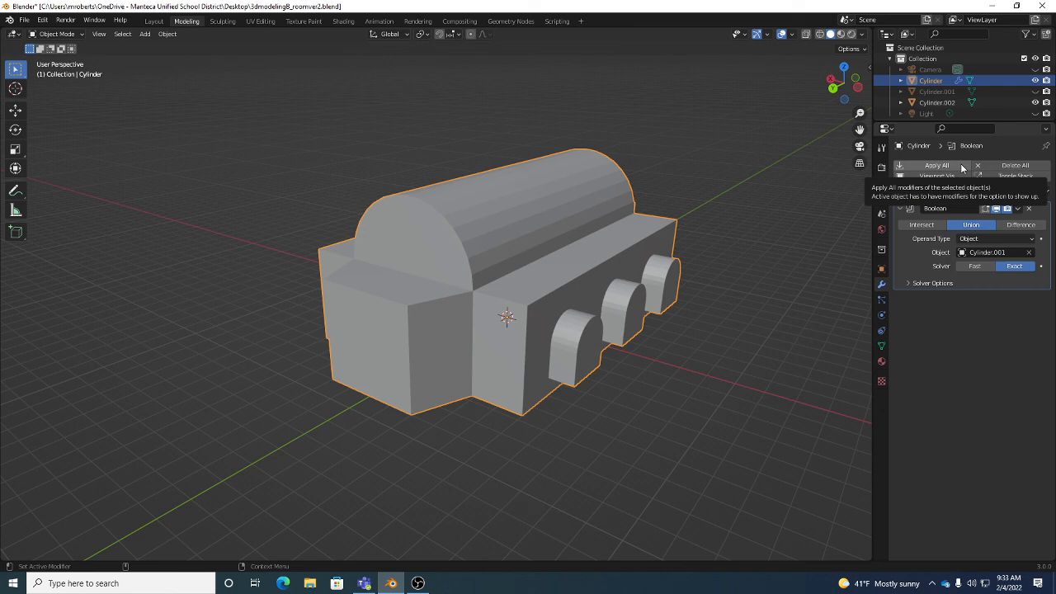
# Step: Apply the room's Boolean modifier
pyautogui.click(1018, 208)
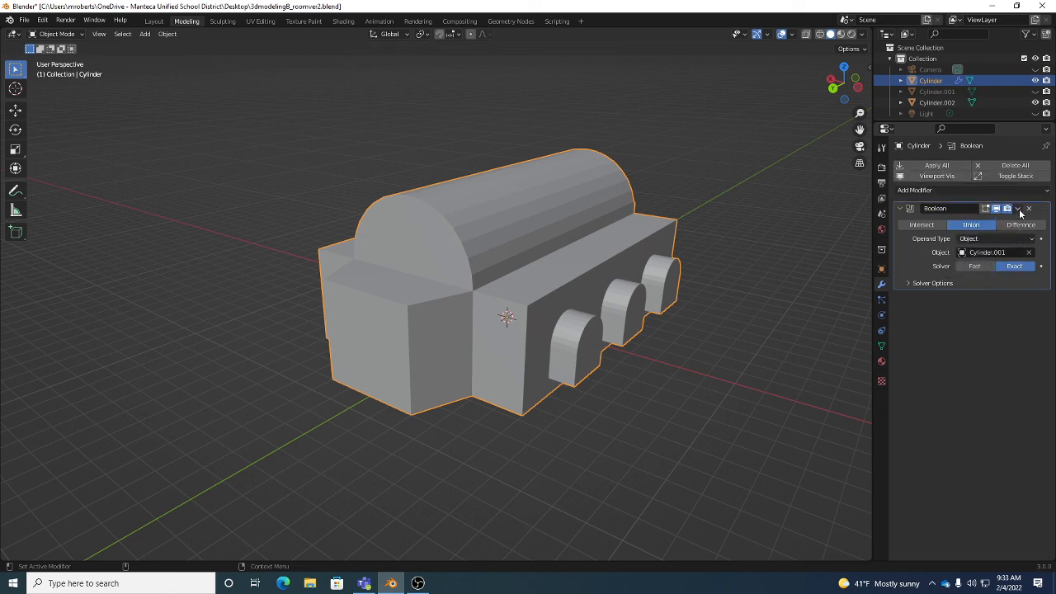
pyautogui.click(1019, 211)
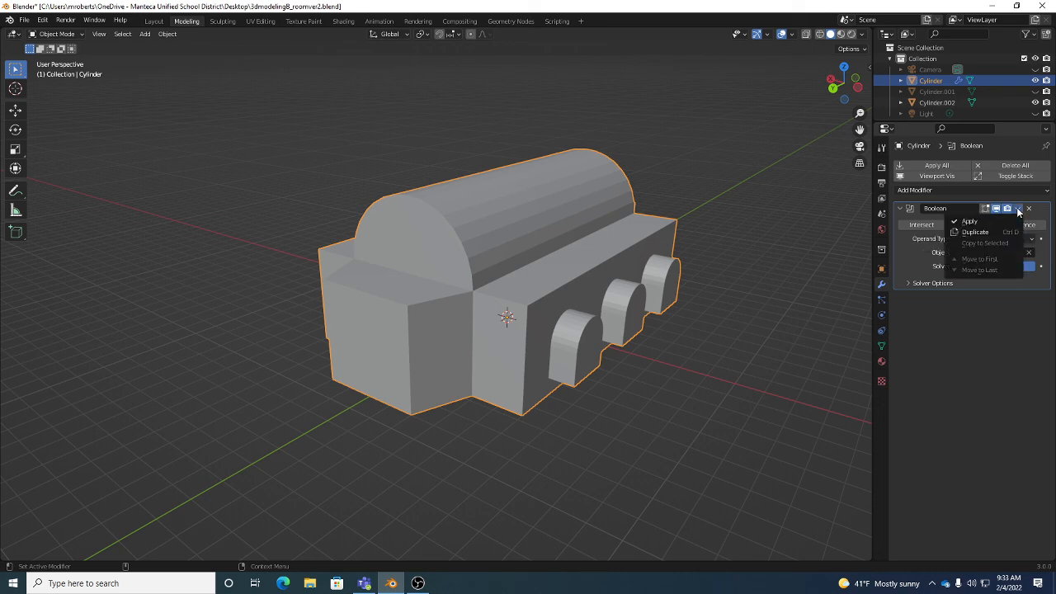
pyautogui.click(984, 221)
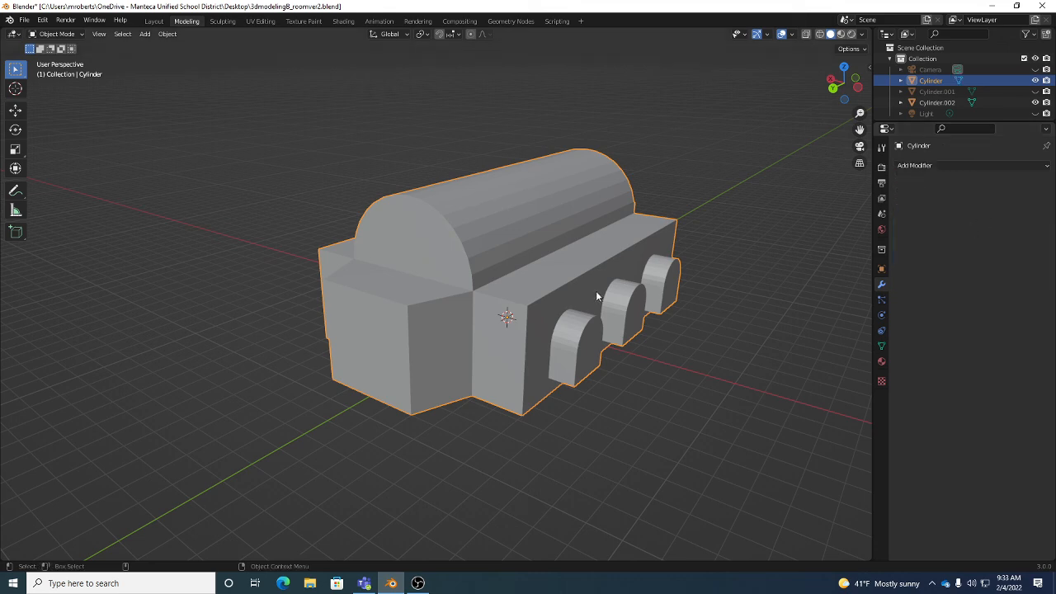
# Step: Enter Edit Mode on the room, select its entire mesh and flip the normals
pyautogui.moveTo(596, 290); pyautogui.dragTo(573, 302, button='middle')
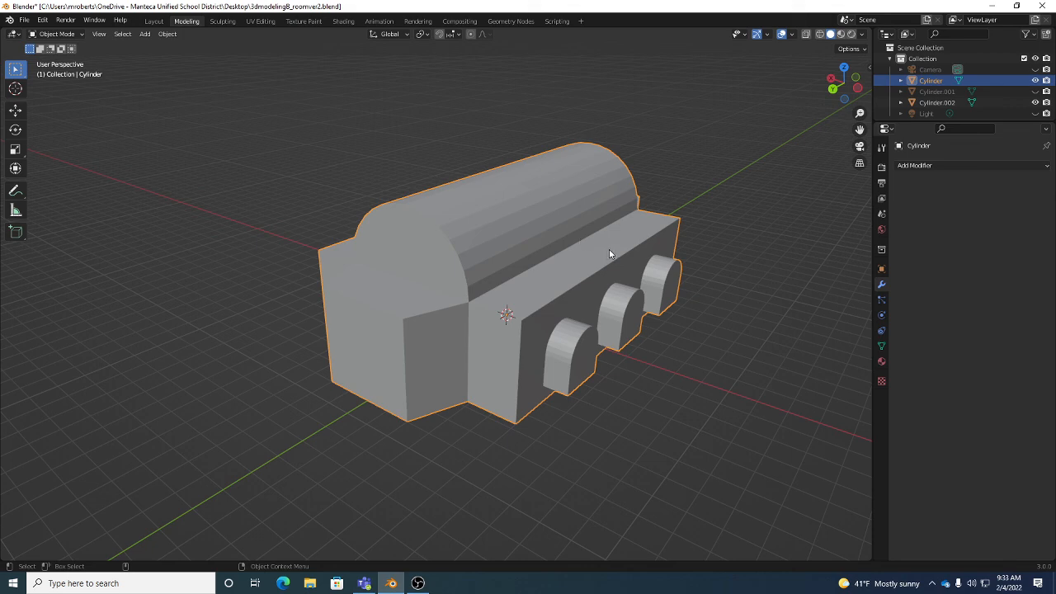
pyautogui.rightClick(735, 185)
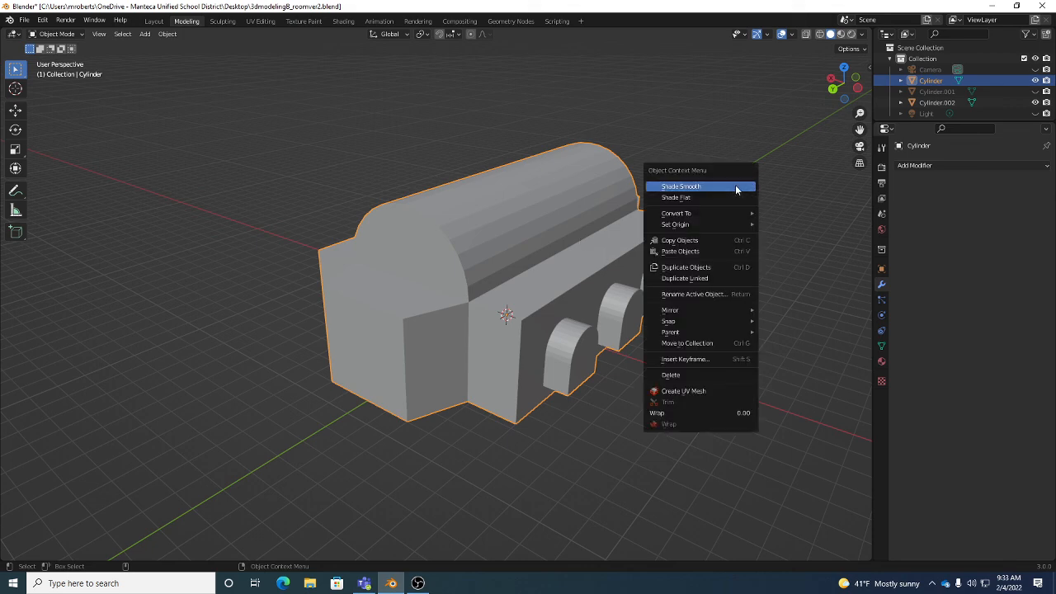
pyautogui.press('Tab')
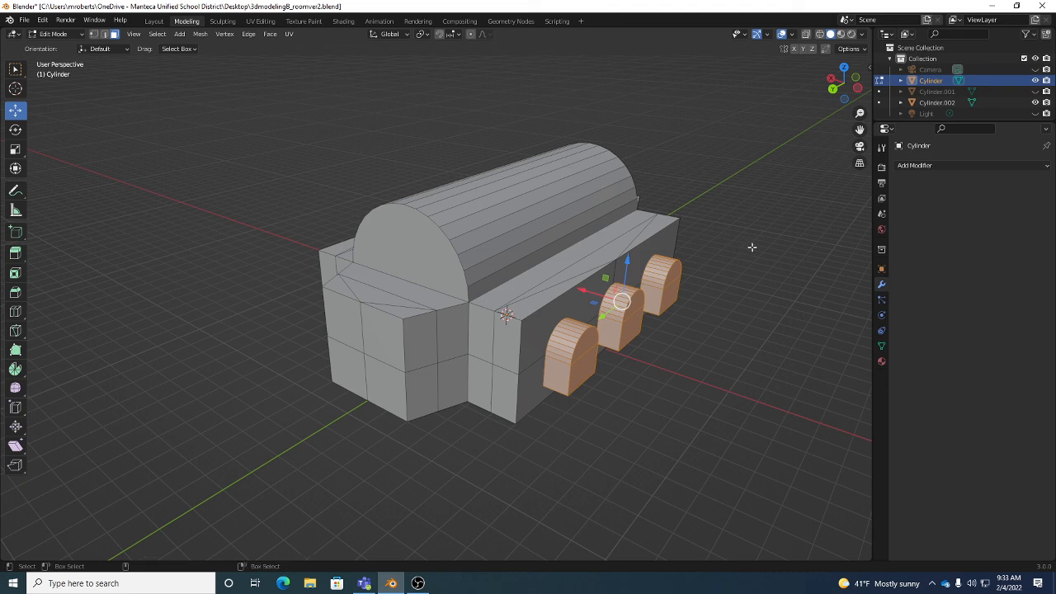
pyautogui.press('a')
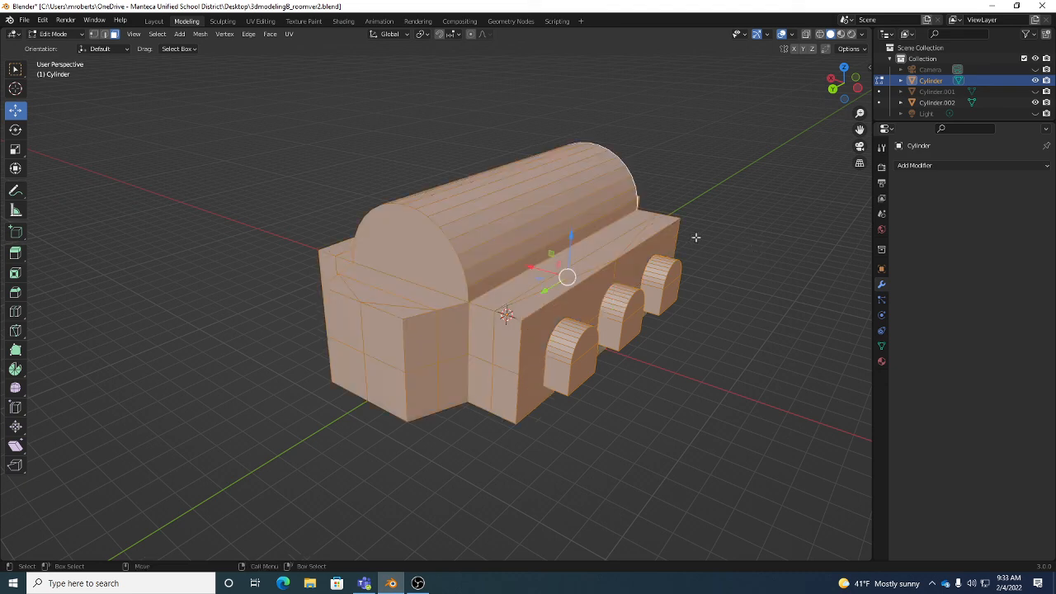
pyautogui.click(200, 34)
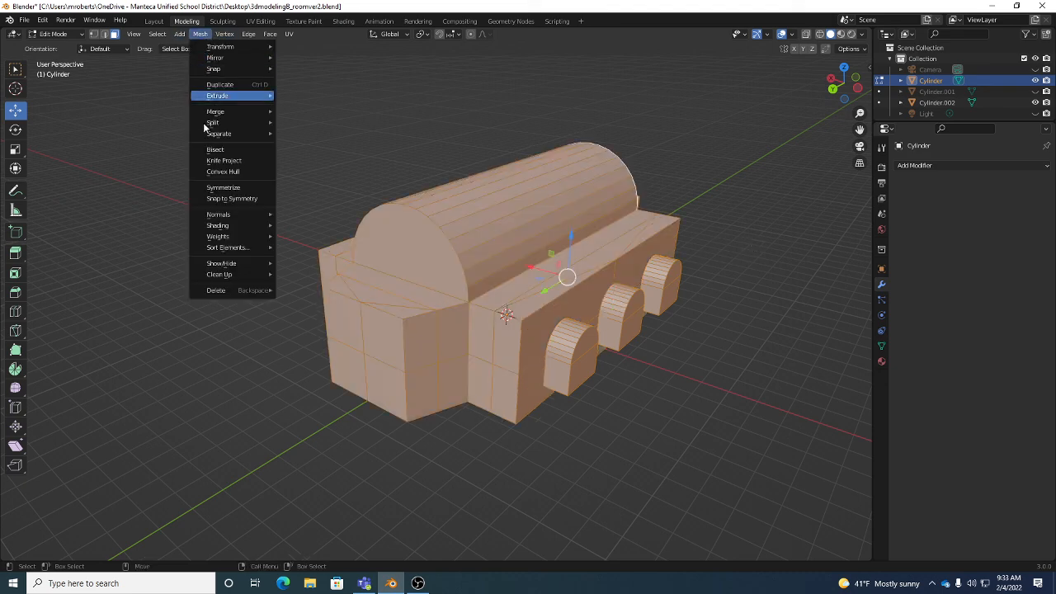
pyautogui.moveTo(235, 215)
pyautogui.click(301, 215)
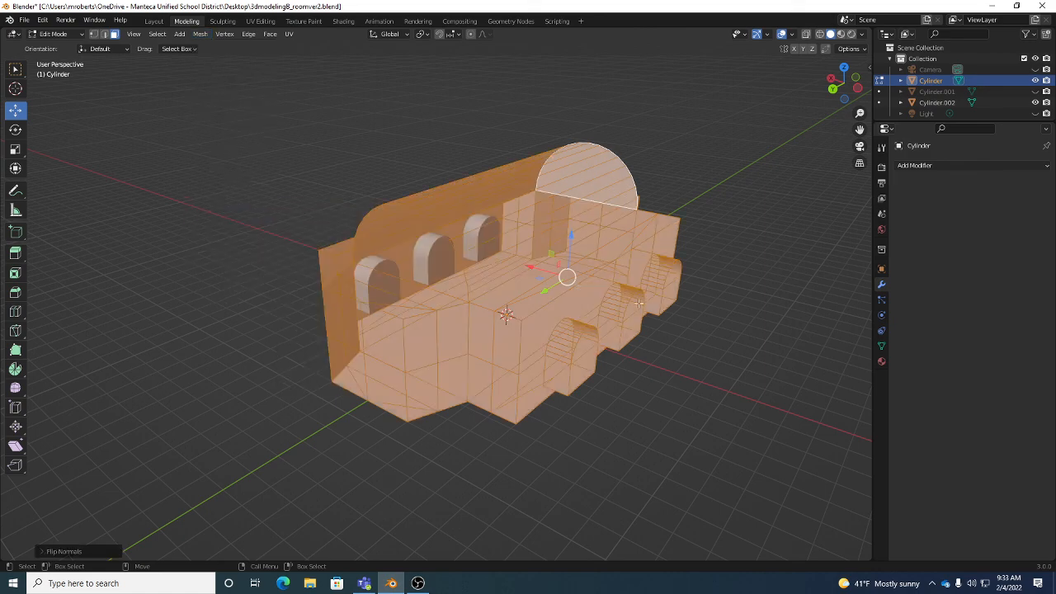
# Step: Examine the inside of the room's side wall, selecting faces around the arched recesses to check how the blocks joined the mesh
pyautogui.click(745, 349)
pyautogui.moveTo(745, 349); pyautogui.dragTo(382, 219, button='middle')
pyautogui.scroll(6, 554, 282)
pyautogui.scroll(3, 540, 289)
pyautogui.click(410, 214)
pyautogui.click(460, 266)
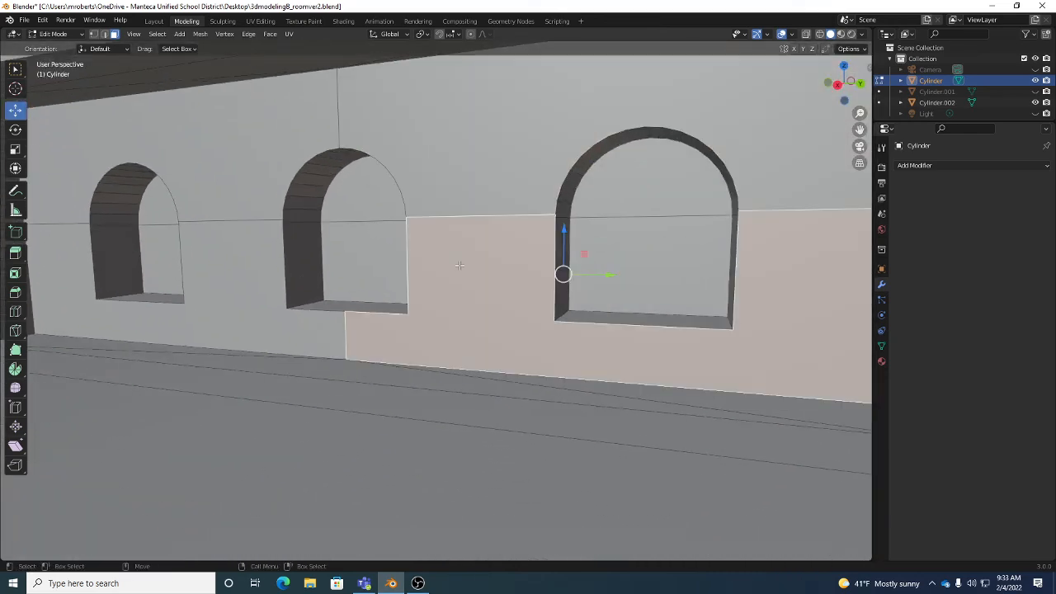
pyautogui.click(355, 211)
pyautogui.moveTo(556, 275); pyautogui.dragTo(455, 272, button='middle')
pyautogui.scroll(-4, 492, 276)
pyautogui.scroll(-4, 487, 274)
pyautogui.keyDown('alt'); pyautogui.moveTo(455, 271); pyautogui.dragTo(490, 275); pyautogui.keyUp('alt')
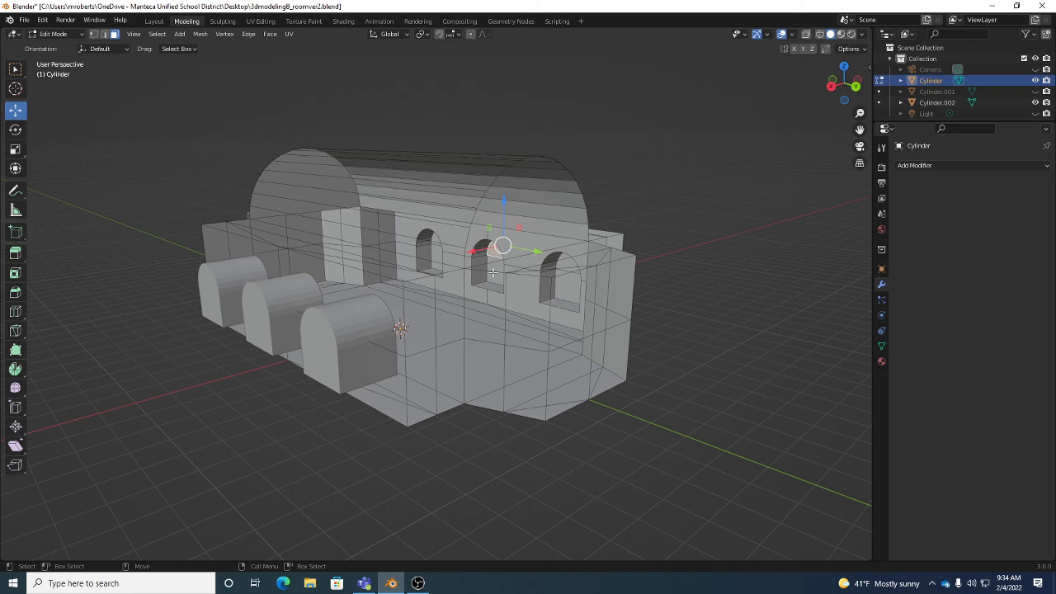
# Step: Look over the room from both sides and save the file
pyautogui.moveTo(492, 272); pyautogui.dragTo(584, 225, button='middle')
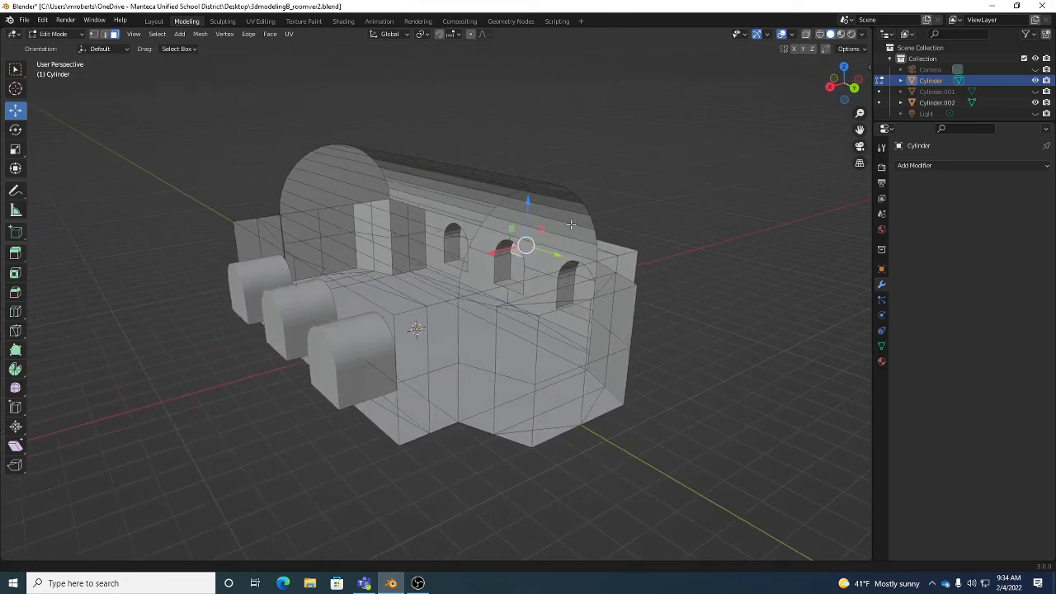
pyautogui.keyDown('alt'); pyautogui.moveTo(584, 224); pyautogui.dragTo(574, 233, button='right'); pyautogui.keyUp('alt')
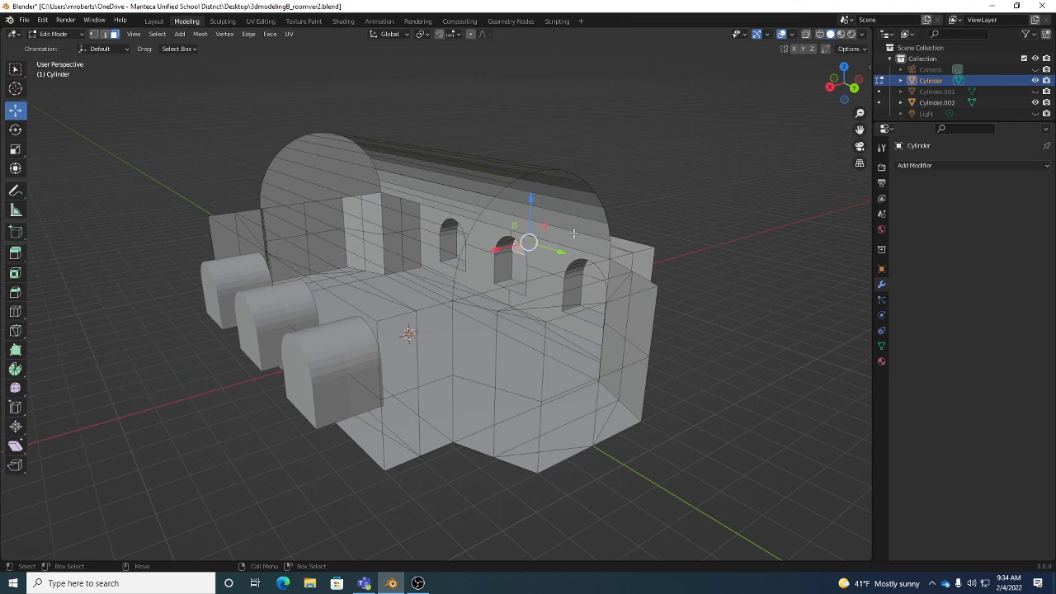
pyautogui.moveTo(599, 366); pyautogui.dragTo(509, 358, button='middle')
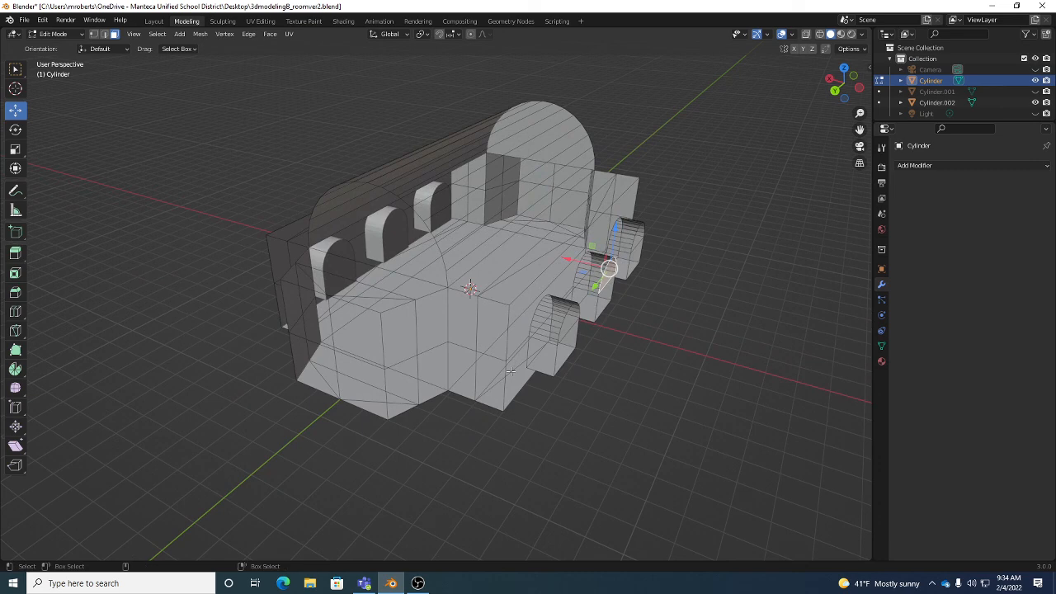
pyautogui.hotkey('ctrl', 's')
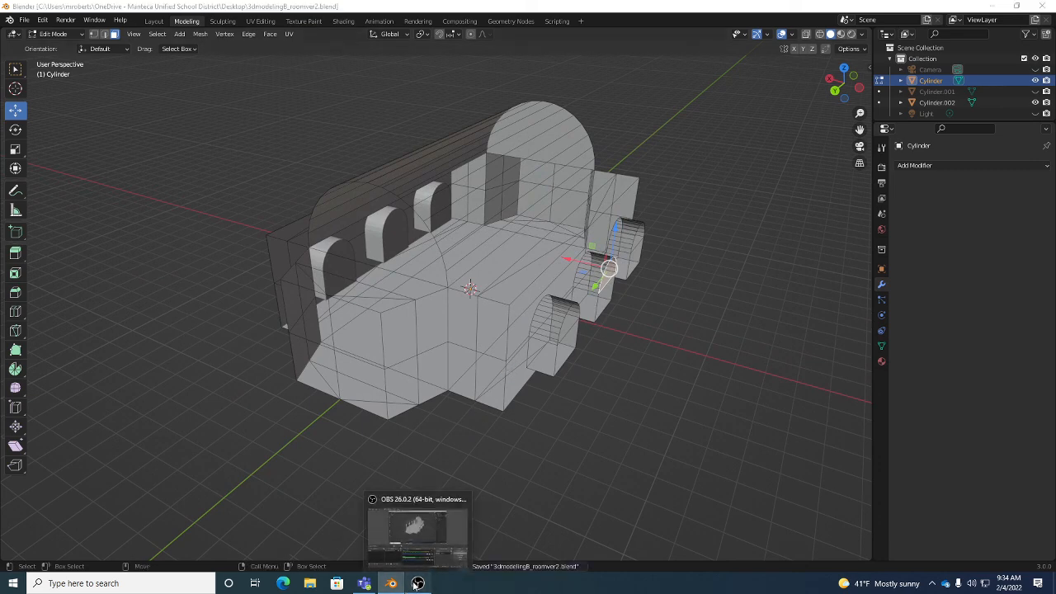